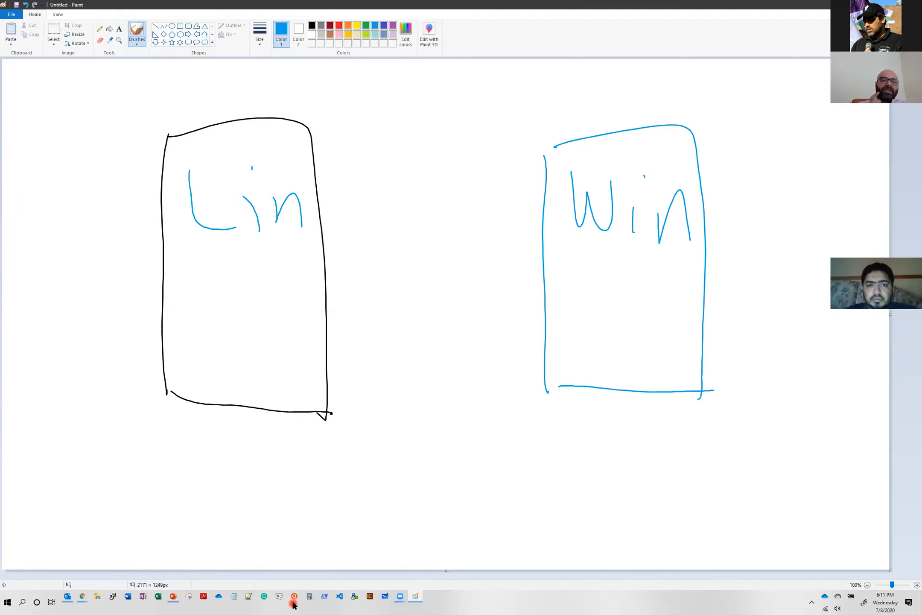
# - Open PuTTY and place its configuration window over the Linux box in the drawing
pyautogui.click(114, 598)
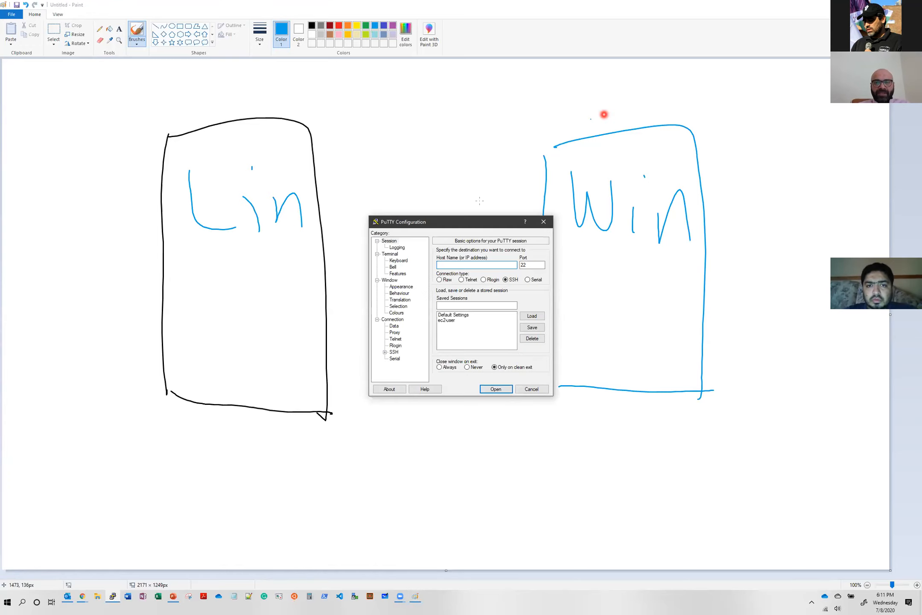
pyautogui.moveTo(442, 222); pyautogui.dragTo(402, 192)
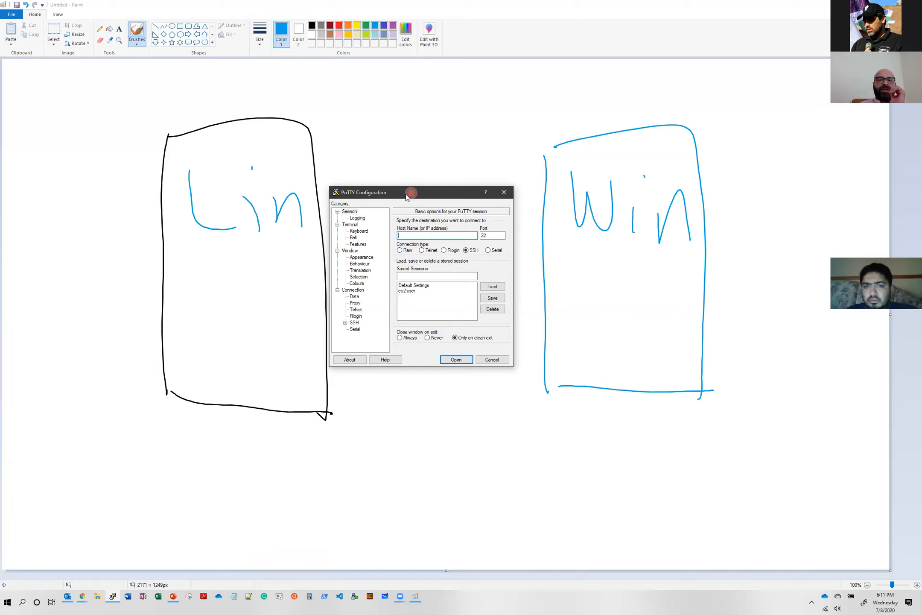
pyautogui.moveTo(407, 195); pyautogui.dragTo(233, 197)
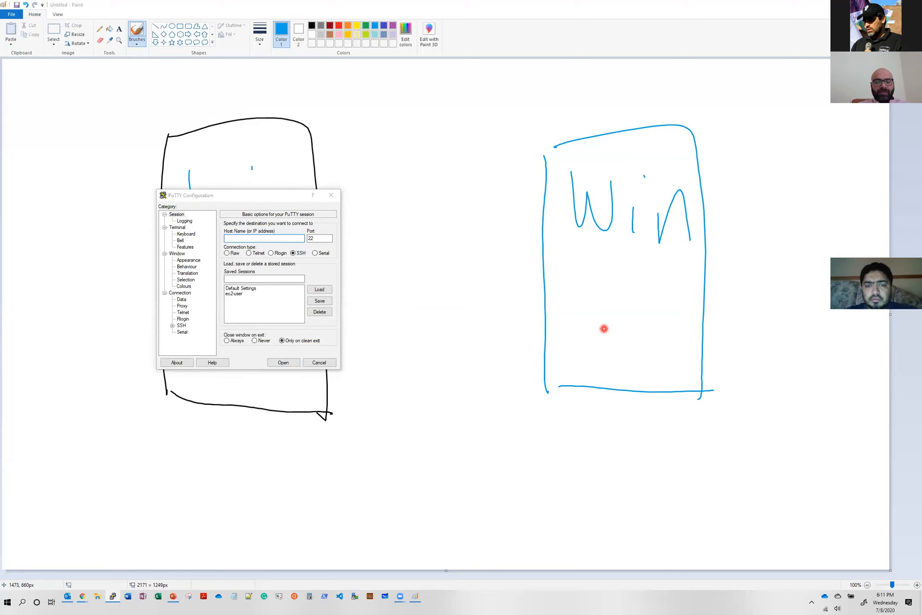
# - Find and open Remote Desktop Connection, and place its window over the Windows box in the drawing
pyautogui.press('super')
pyautogui.write('rdp')
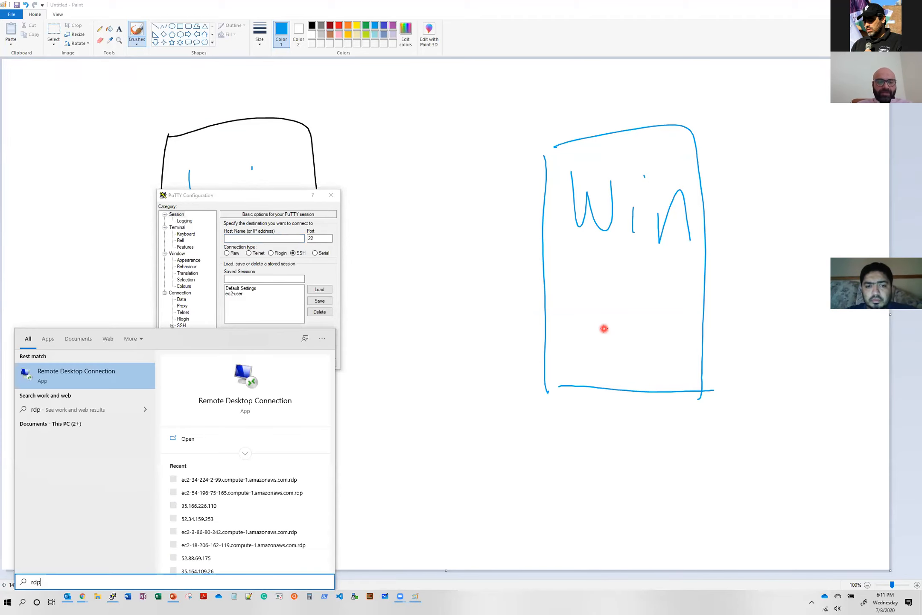
pyautogui.click(86, 376)
pyautogui.click(460, 127)
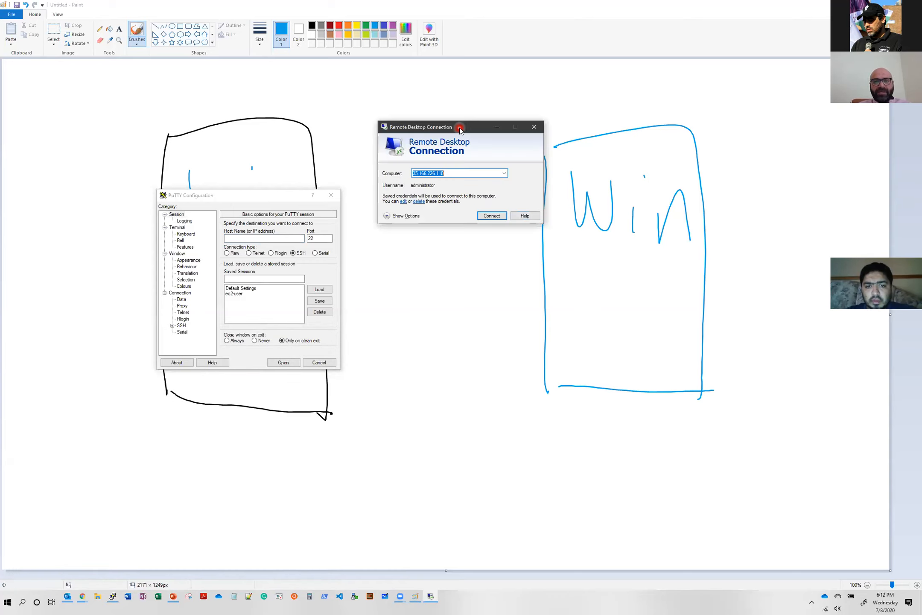
pyautogui.moveTo(461, 130); pyautogui.dragTo(622, 257)
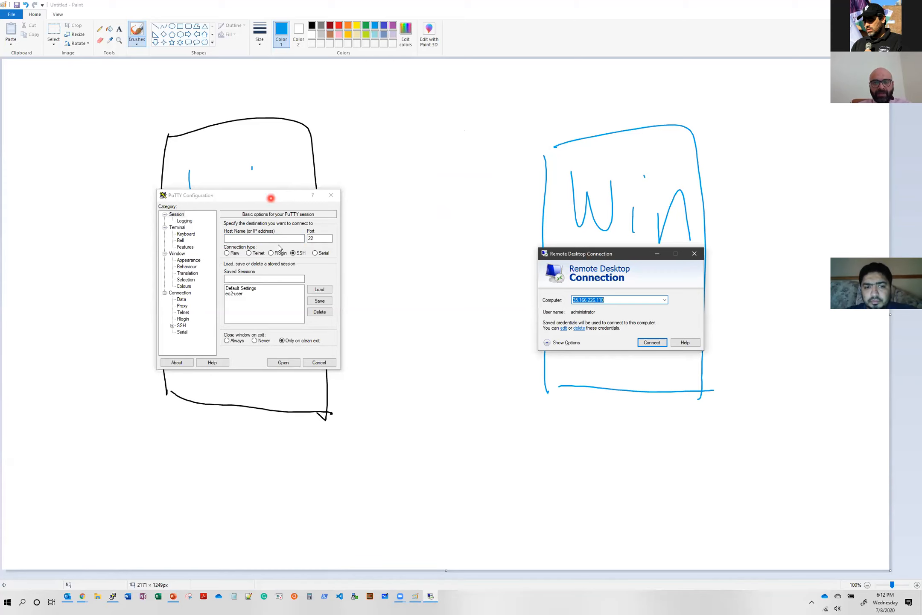
# - Move the PuTTY and Remote Desktop Connection windows down to uncover the Lin and Win labels
pyautogui.moveTo(271, 198); pyautogui.dragTo(265, 244)
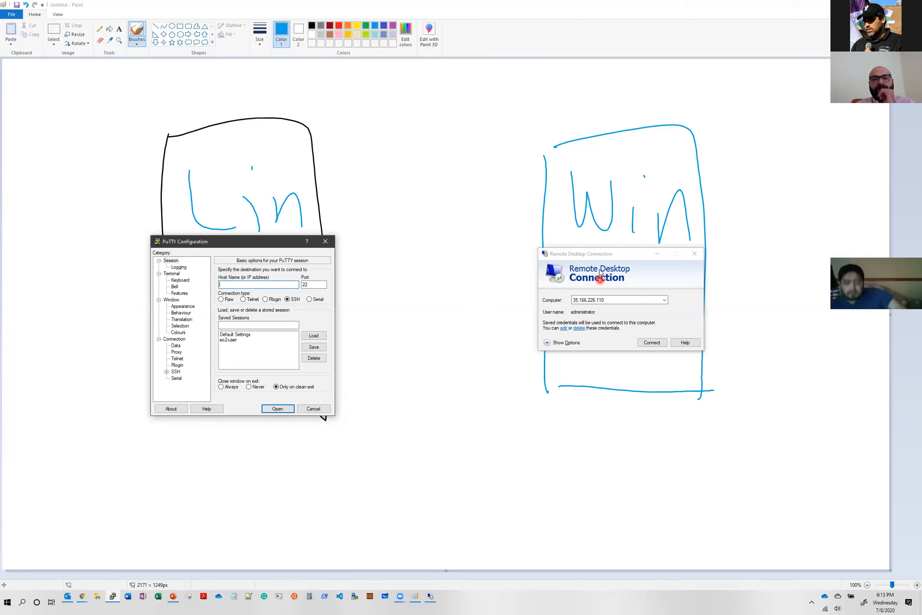
pyautogui.moveTo(604, 257); pyautogui.dragTo(610, 273)
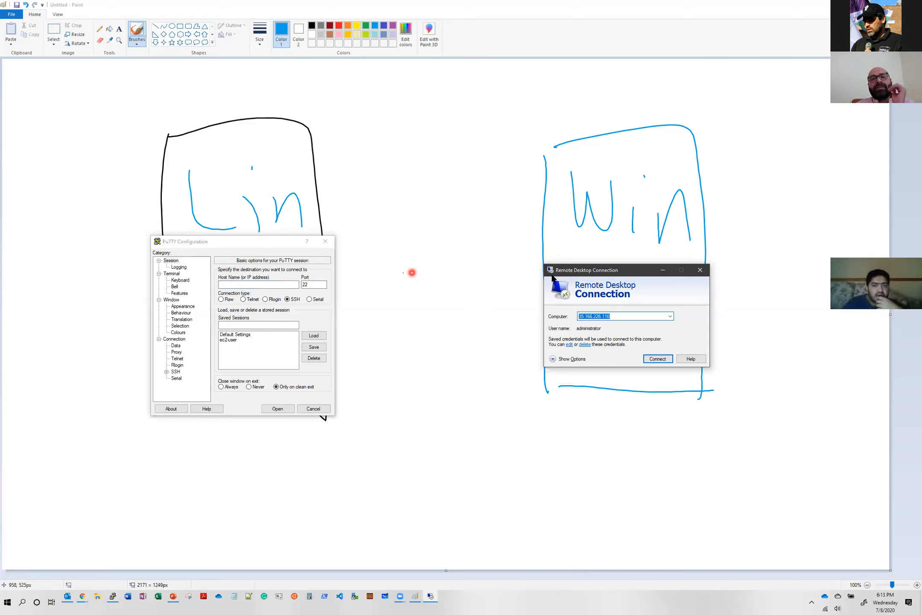
pyautogui.click(226, 247)
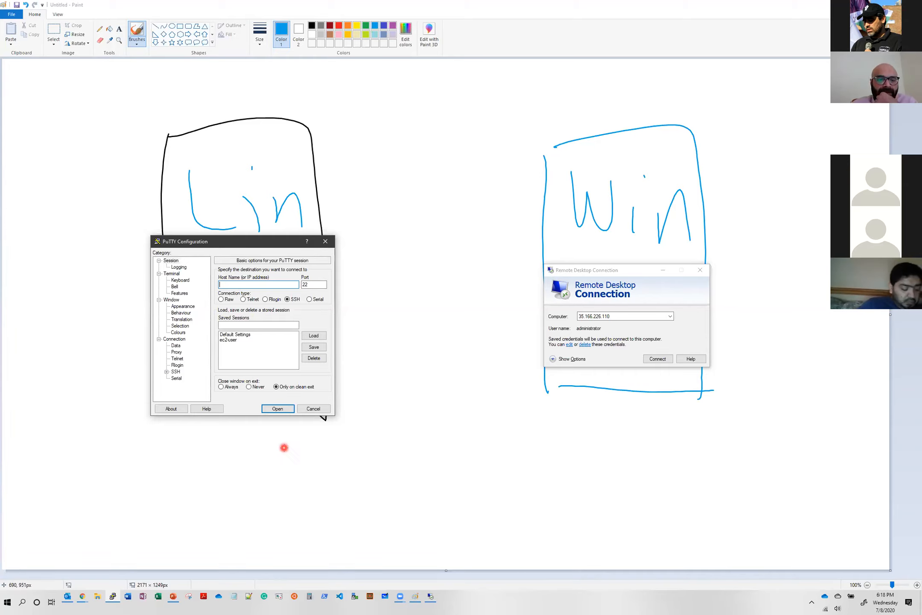
# - Switch to the PowerPoint lecture and show the Agenda slide followed by the AWS – Setup Key Pairs slide
pyautogui.click(172, 597)
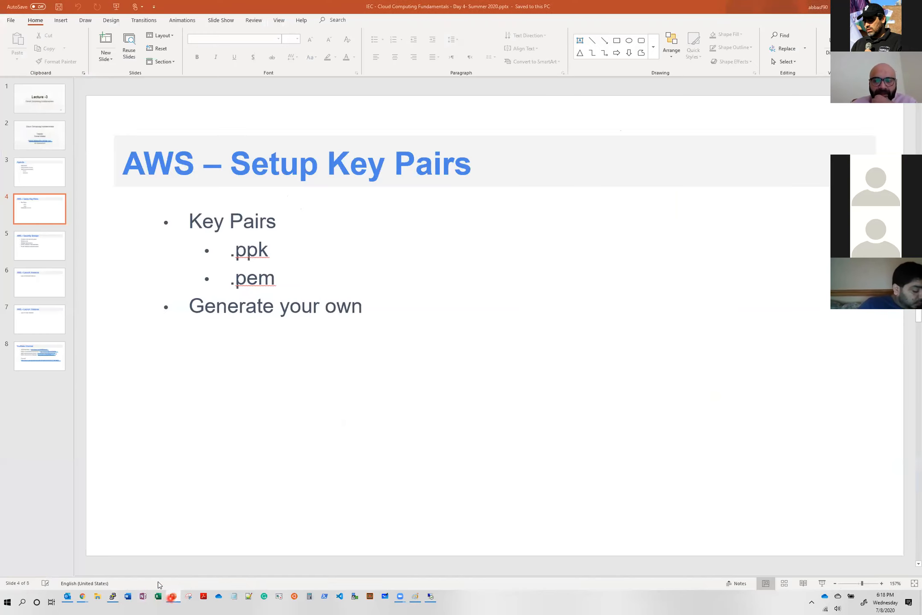
pyautogui.click(36, 183)
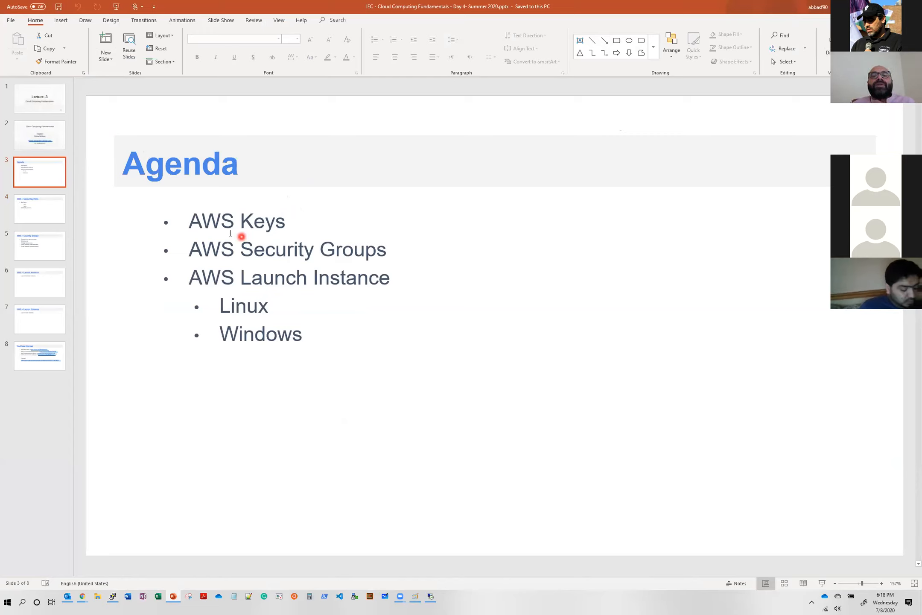
pyautogui.click(51, 207)
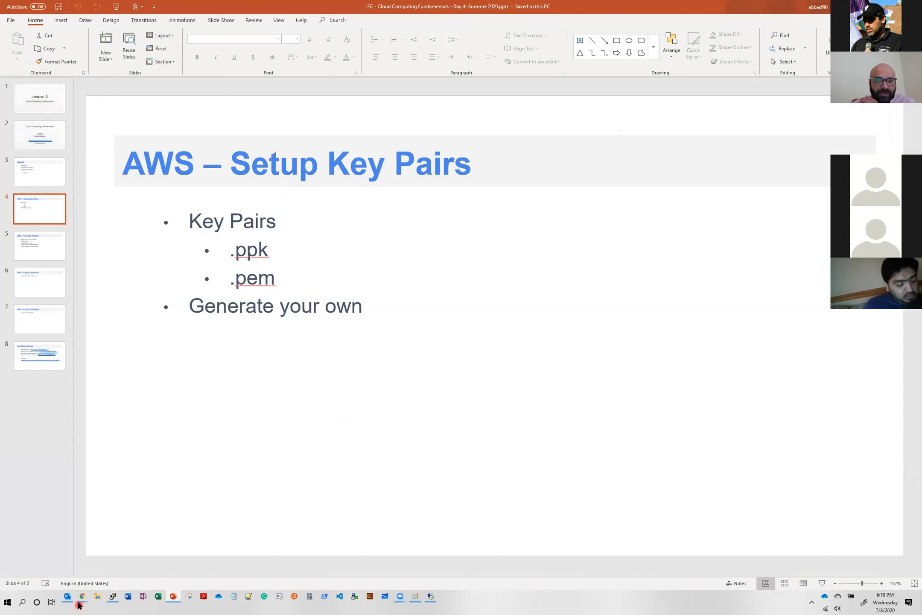
# - Switch to the AWS Management Console in Chrome and open the EC2 dashboard
pyautogui.moveTo(81, 600)
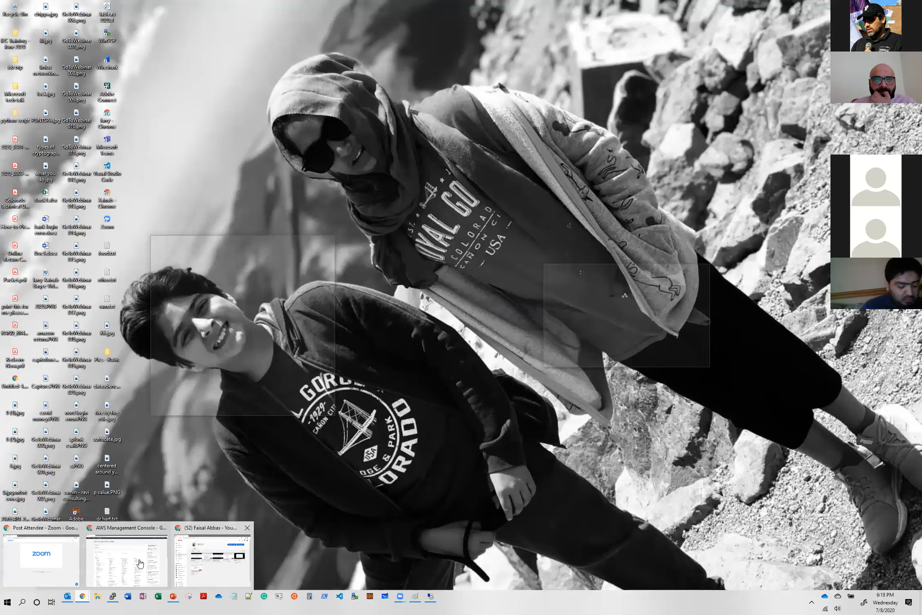
pyautogui.click(143, 560)
pyautogui.click(502, 61)
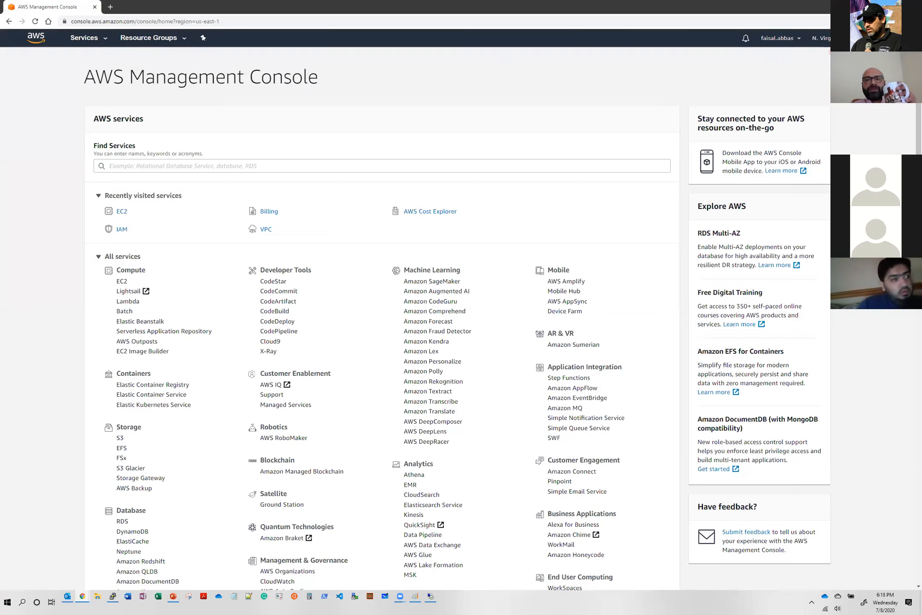
pyautogui.click(820, 39)
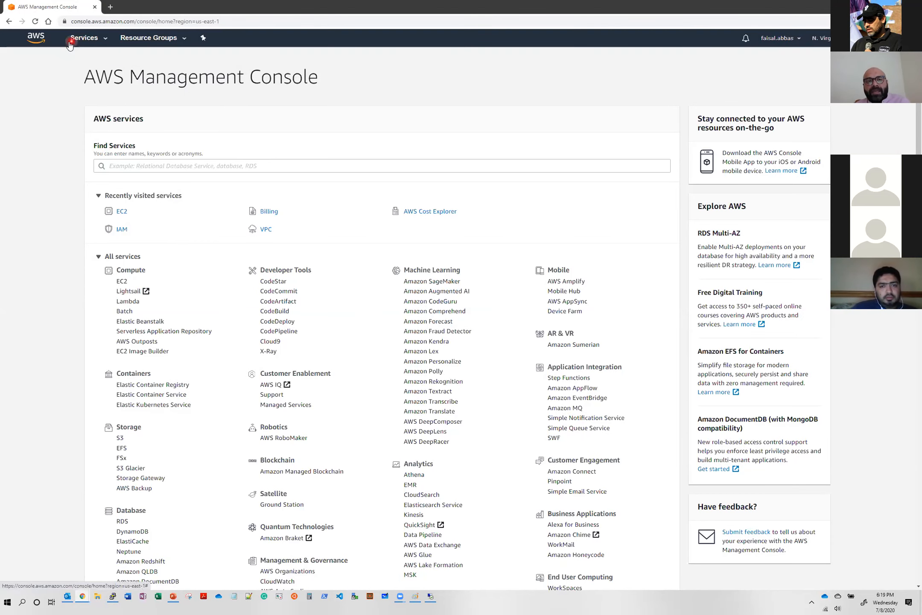
pyautogui.click(99, 42)
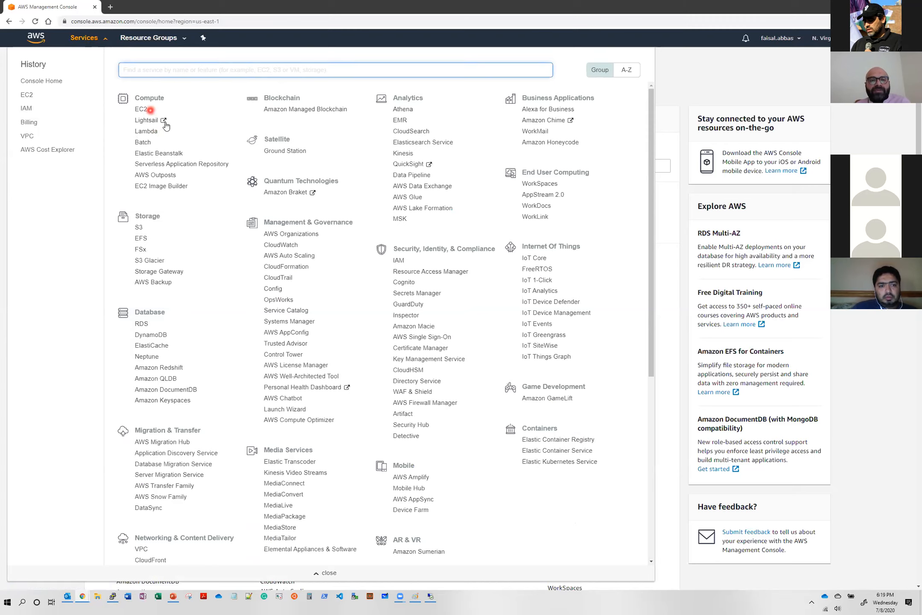
pyautogui.click(144, 111)
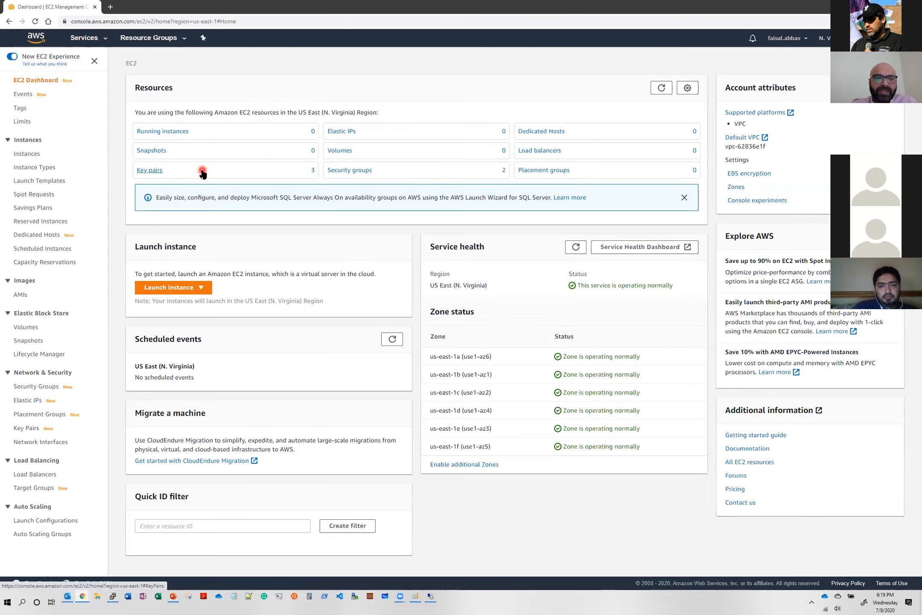
# - Delete the my_sg security group from EC2 and leave the default group unselected
pyautogui.click(370, 170)
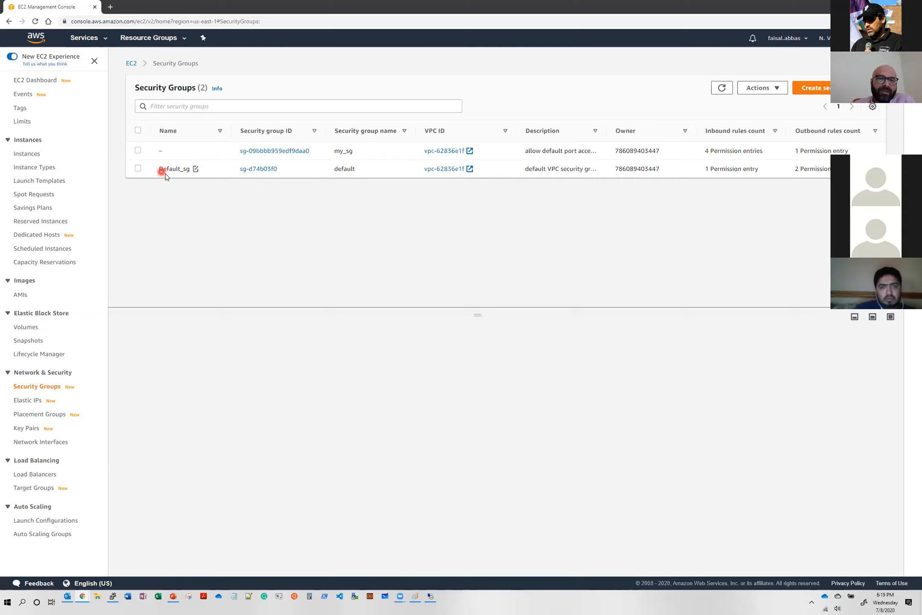
pyautogui.click(138, 150)
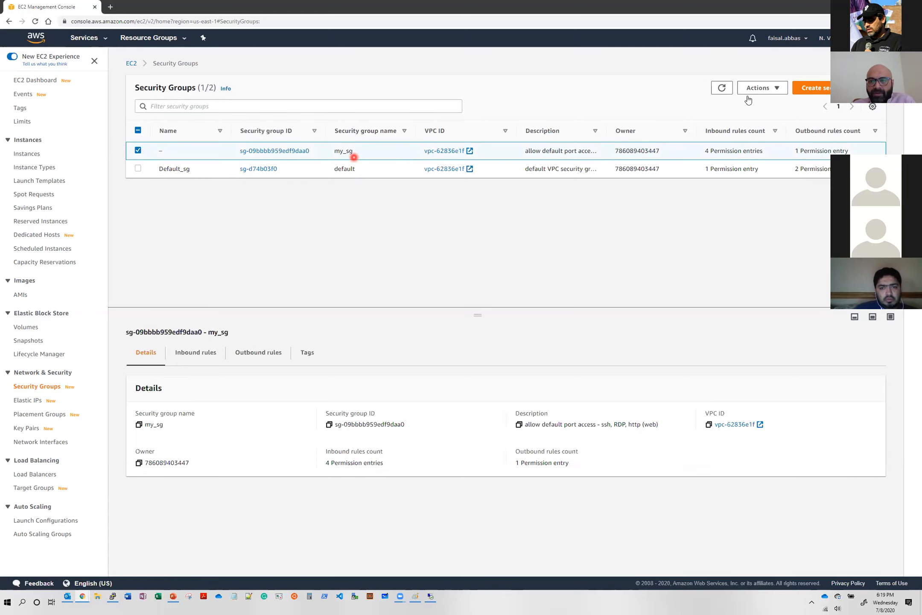
pyautogui.click(777, 87)
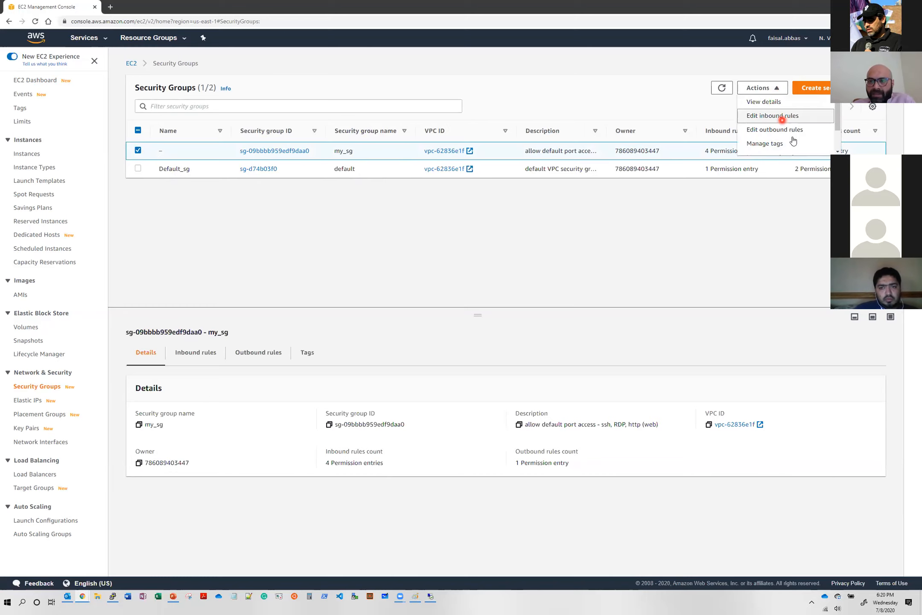
pyautogui.scroll(-2, 809, 151)
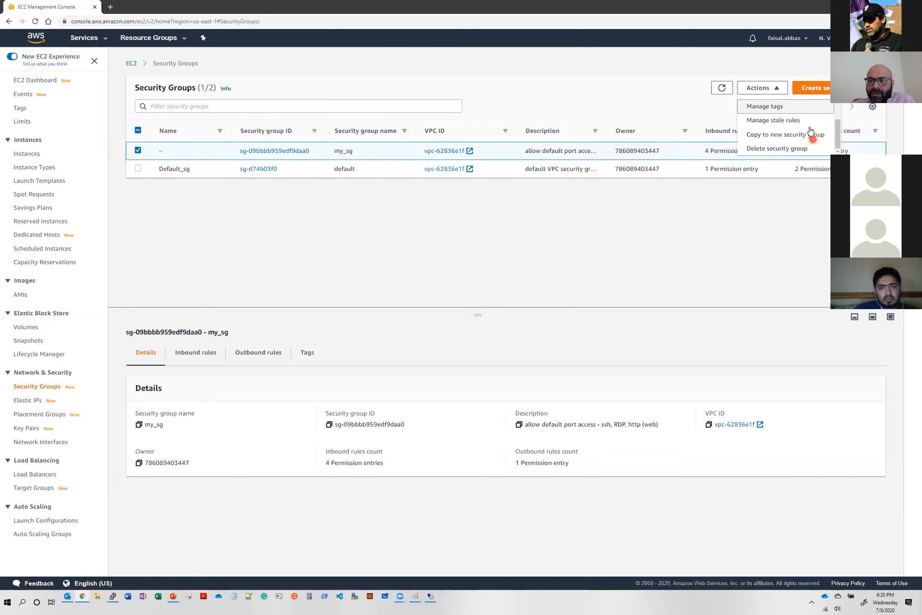
pyautogui.click(809, 148)
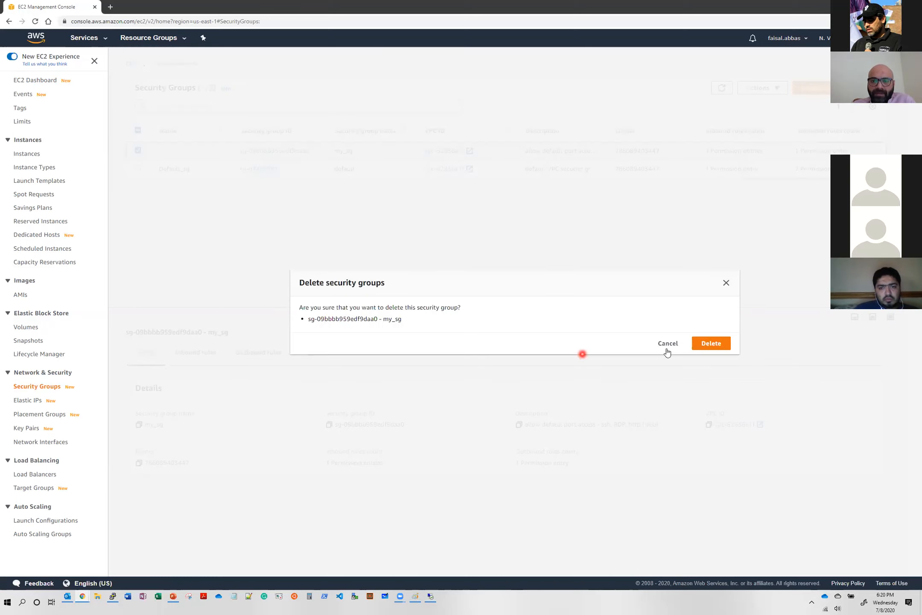
pyautogui.click(702, 344)
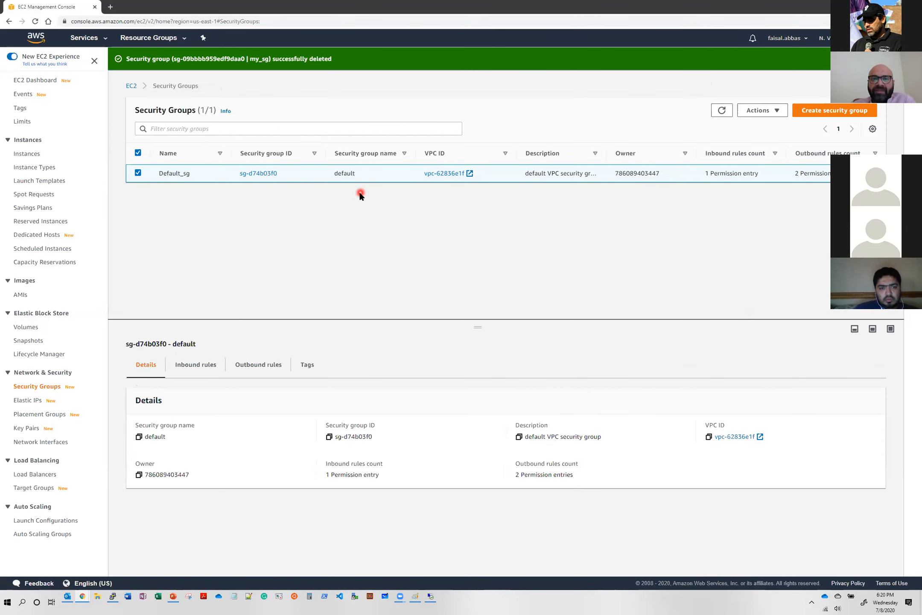
pyautogui.click(137, 175)
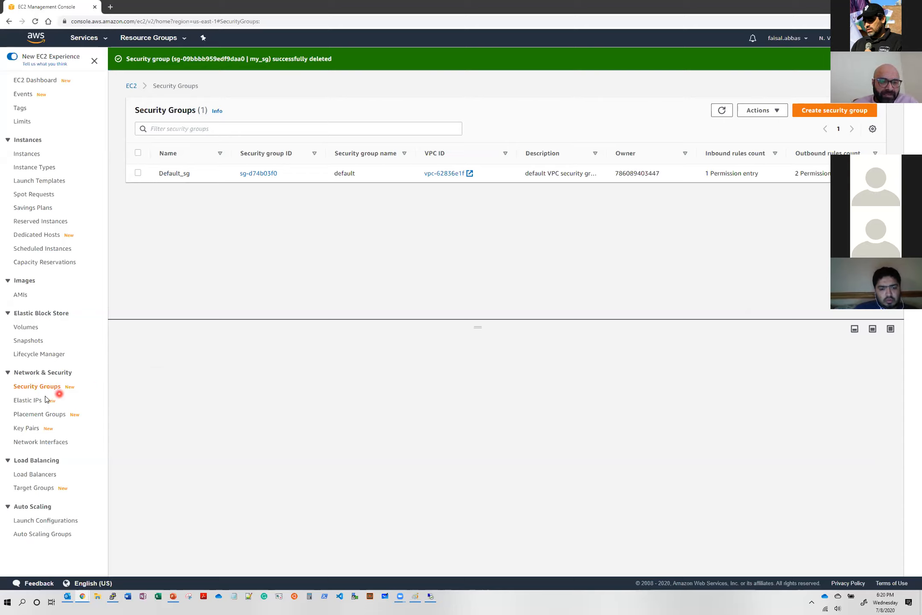
# - Delete all existing EC2 key pairs, confirming the deletion with the word delete
pyautogui.click(31, 433)
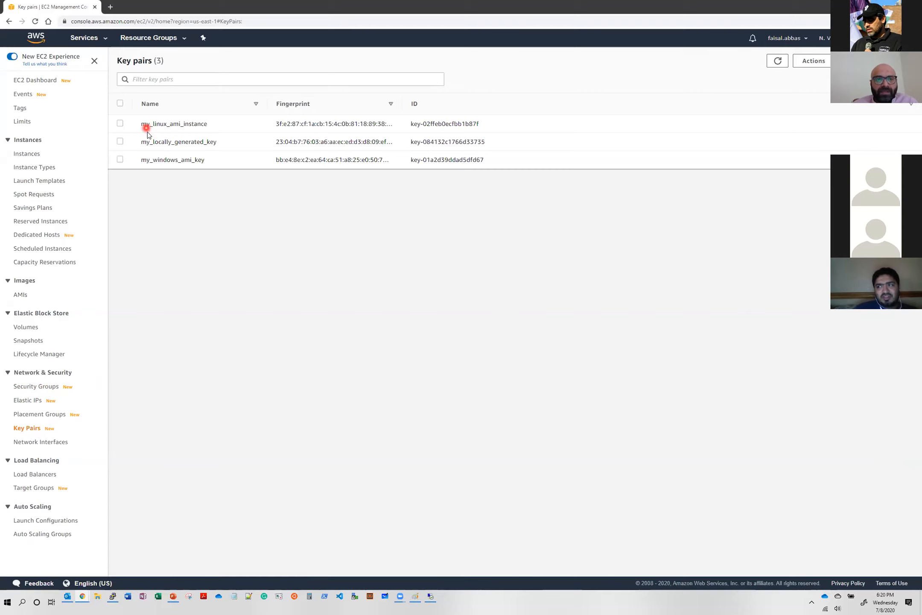
pyautogui.click(120, 103)
pyautogui.click(813, 60)
pyautogui.click(827, 88)
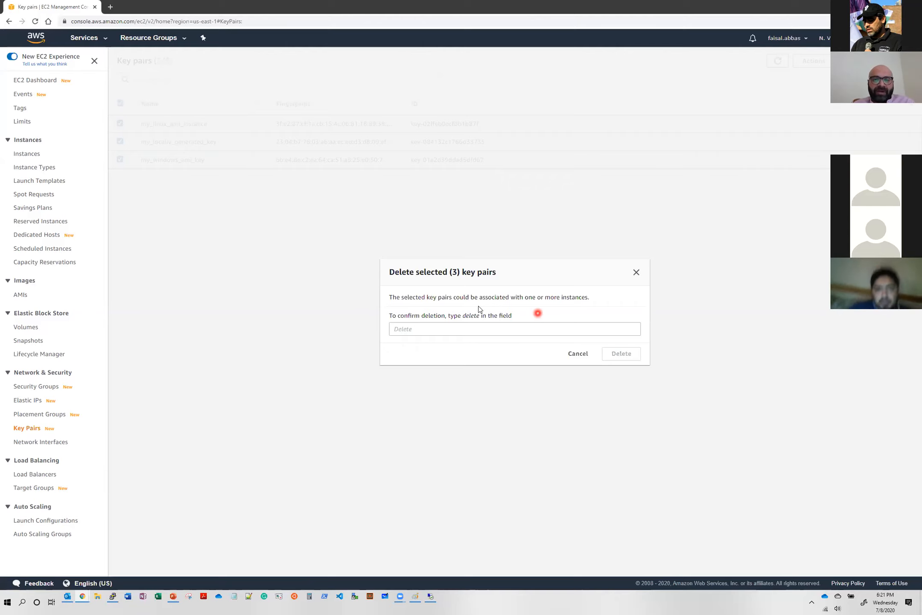
pyautogui.click(469, 330)
pyautogui.write('de')
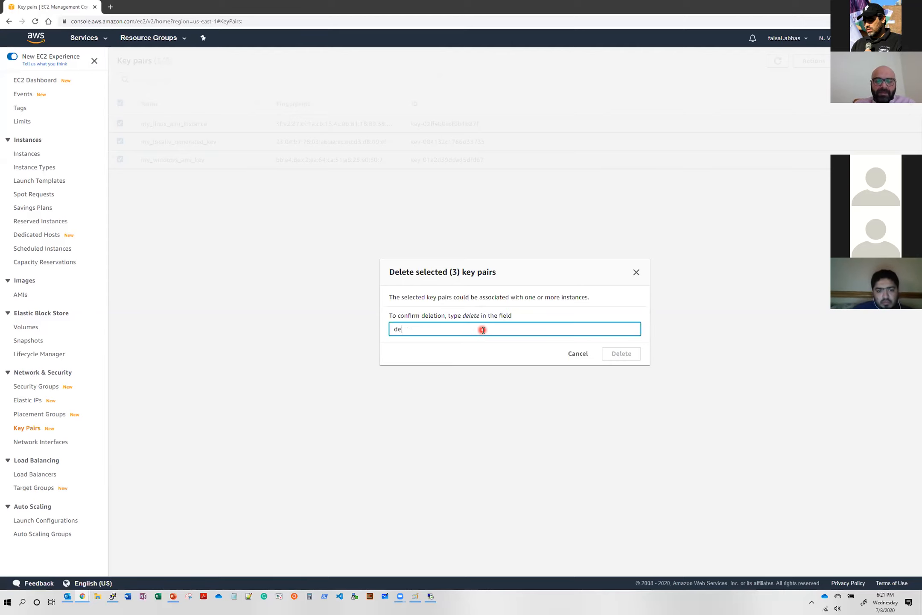
pyautogui.write('lete')
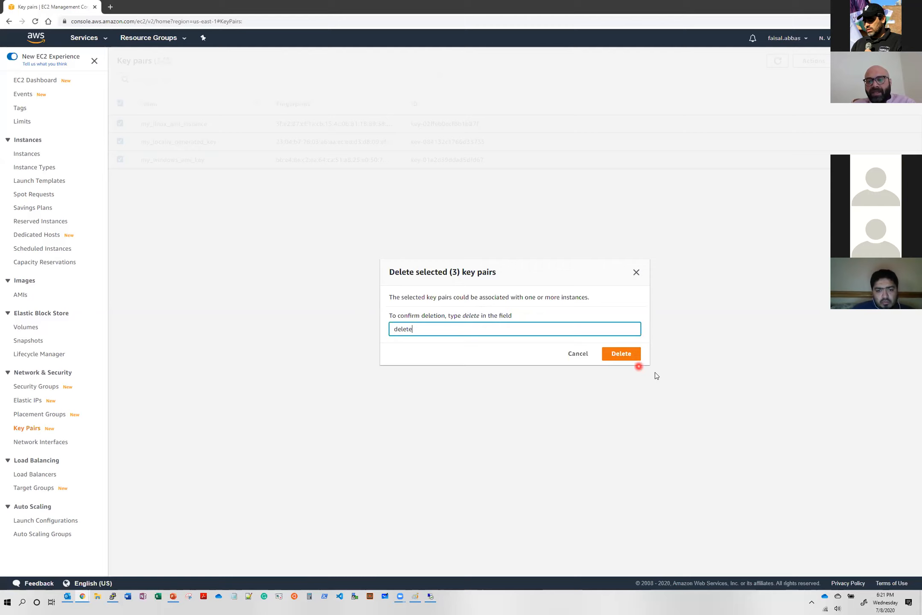
pyautogui.click(631, 360)
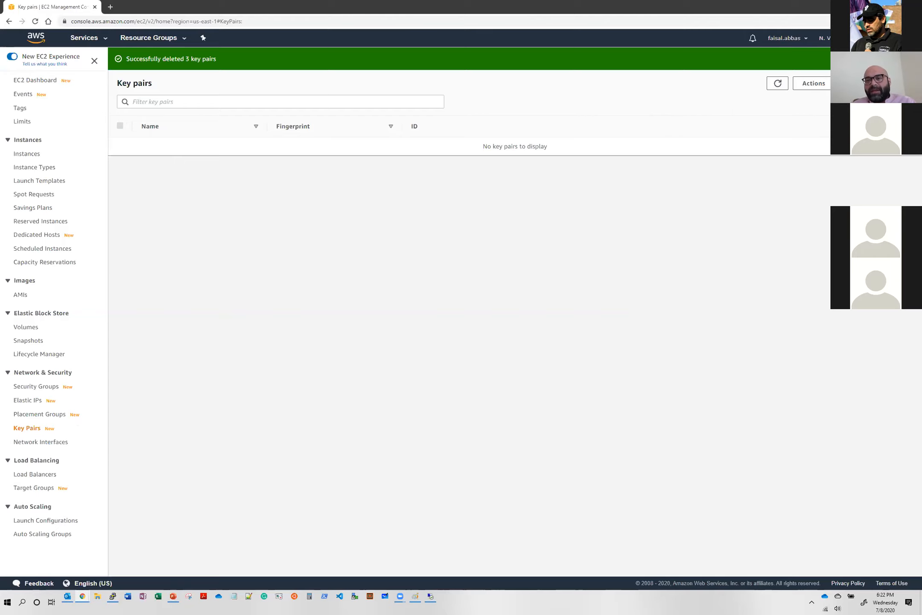
# - Start creating a new key pair and choose pem as its file format
pyautogui.click(881, 83)
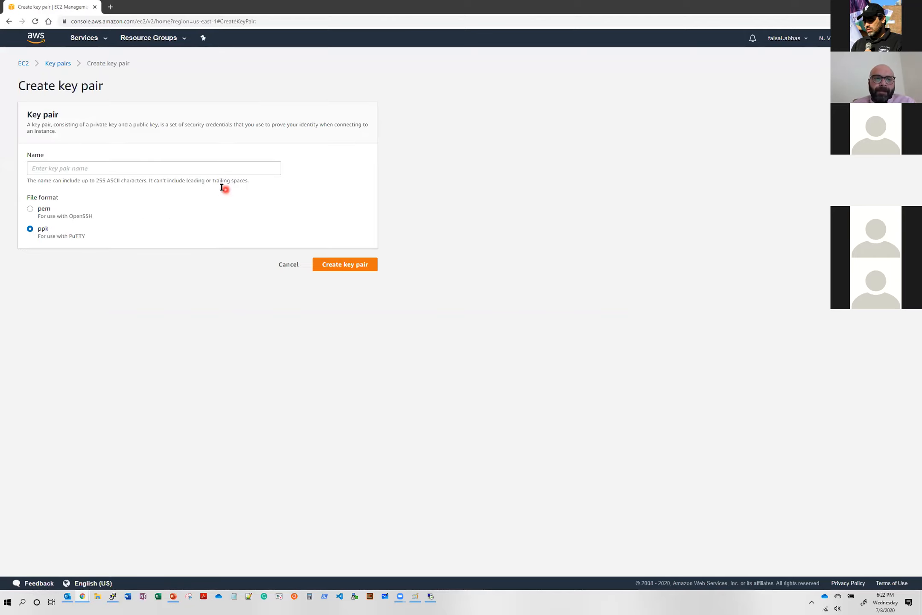
pyautogui.click(90, 174)
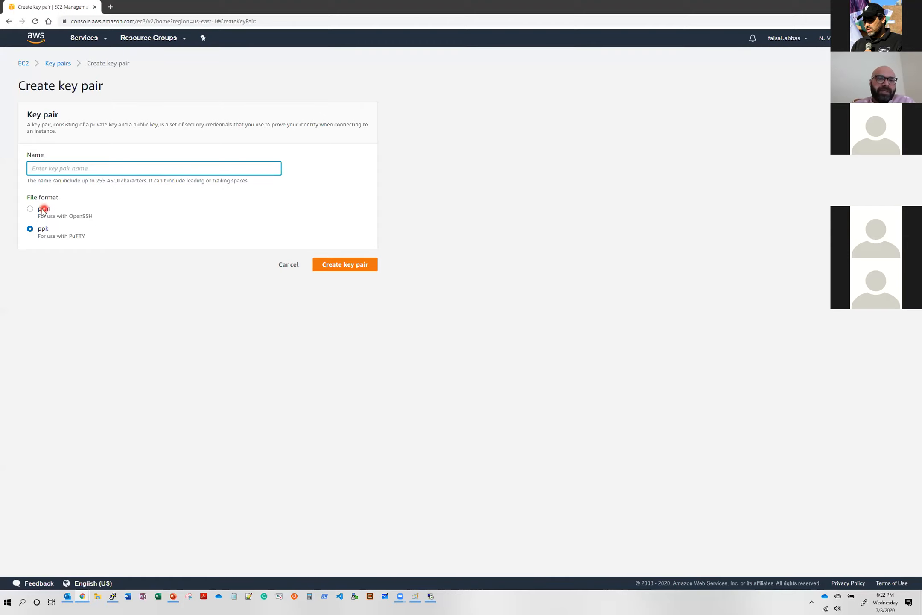
pyautogui.click(96, 221)
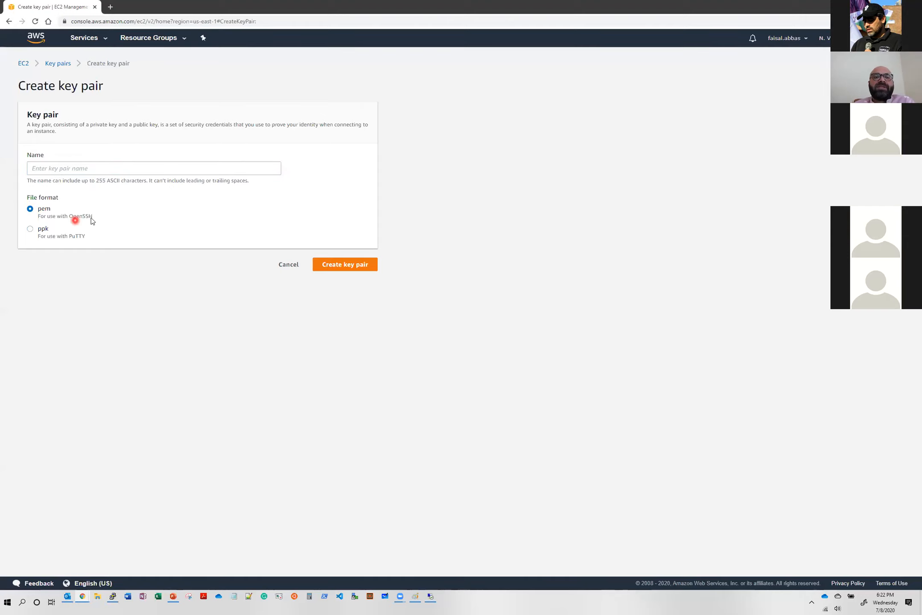
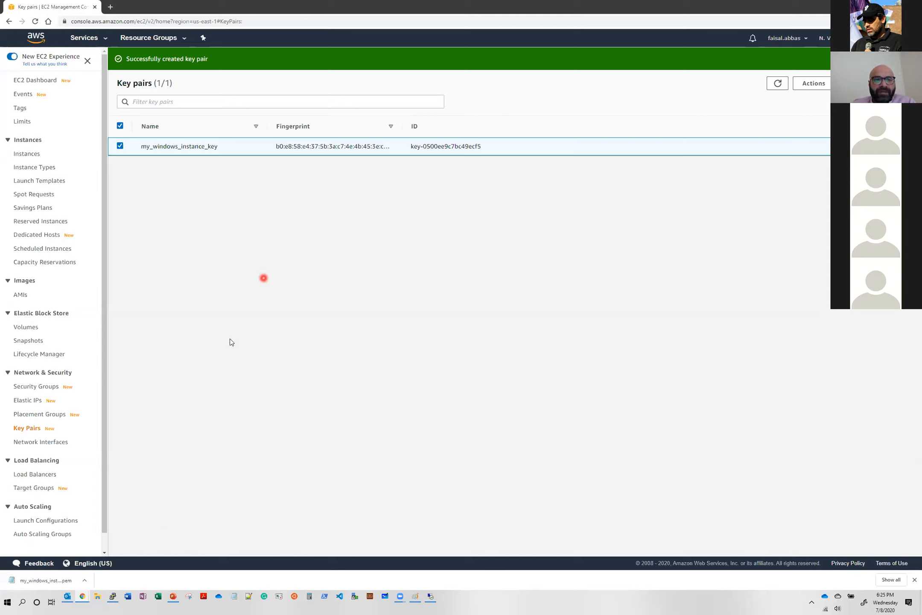
# - Widen the Fingerprint column in the key pairs list to read the full fingerprint of my_windows_instance_key
pyautogui.moveTo(402, 128); pyautogui.dragTo(477, 126)
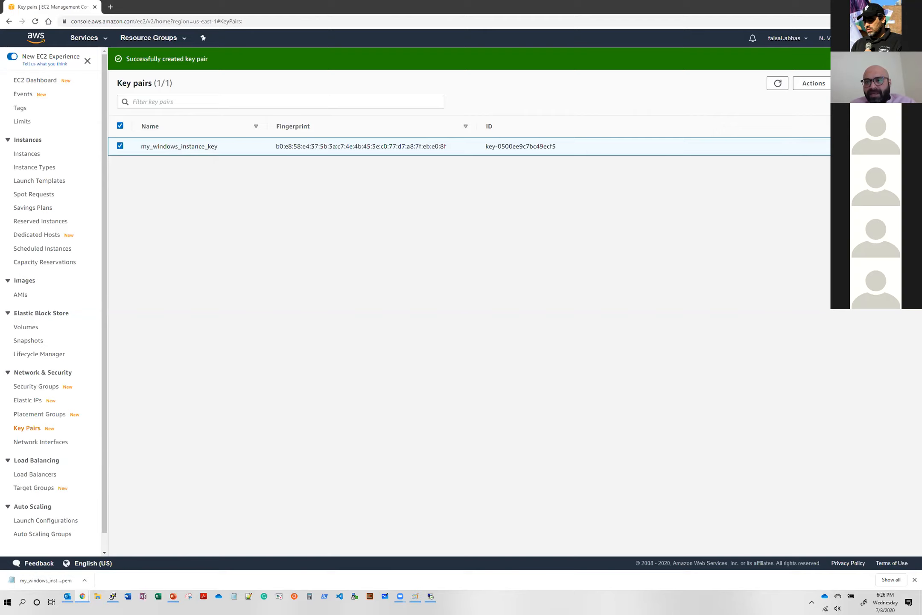
# - Start creating another key pair and enter my_linux_key as its name
pyautogui.click(880, 83)
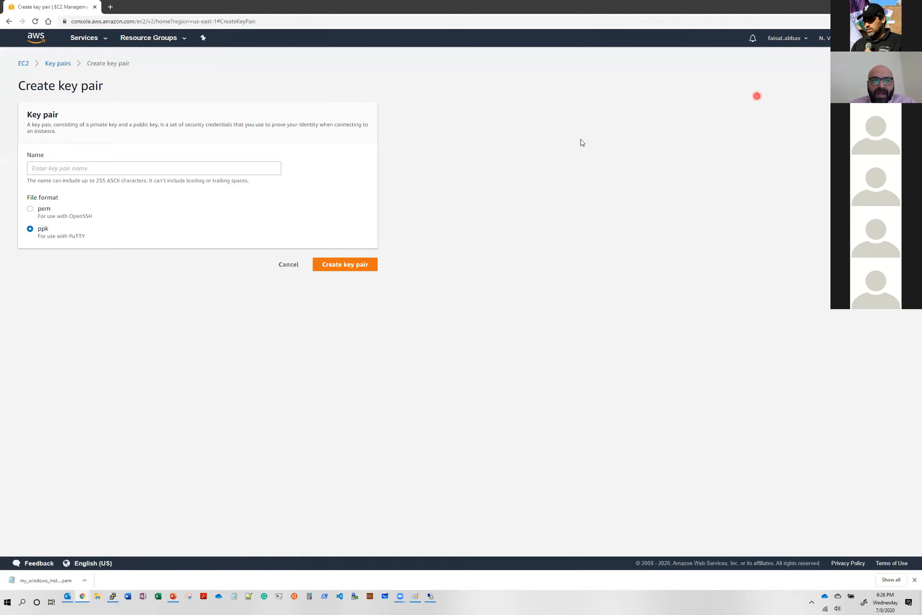
pyautogui.click(249, 168)
pyautogui.write('m')
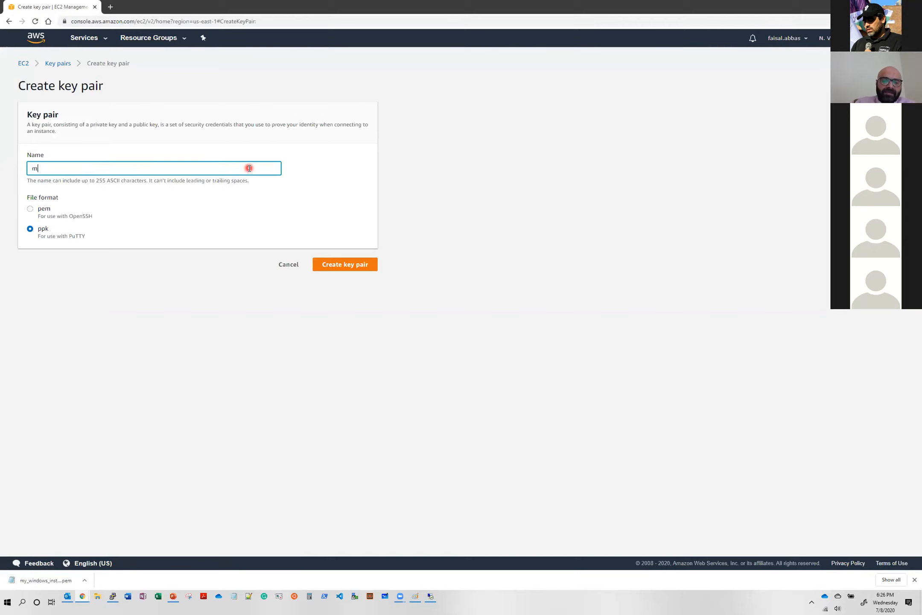
pyautogui.write('y_linux_')
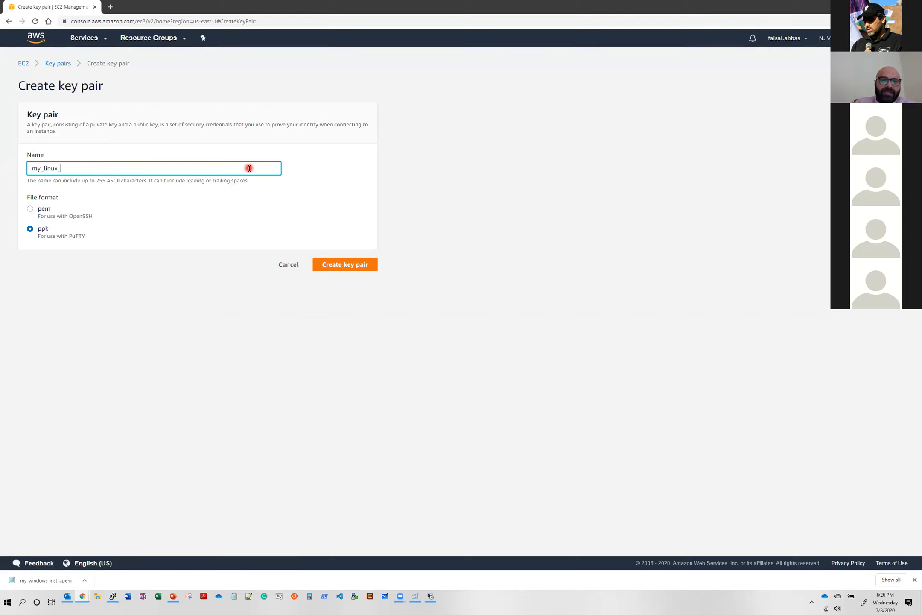
pyautogui.write('key')
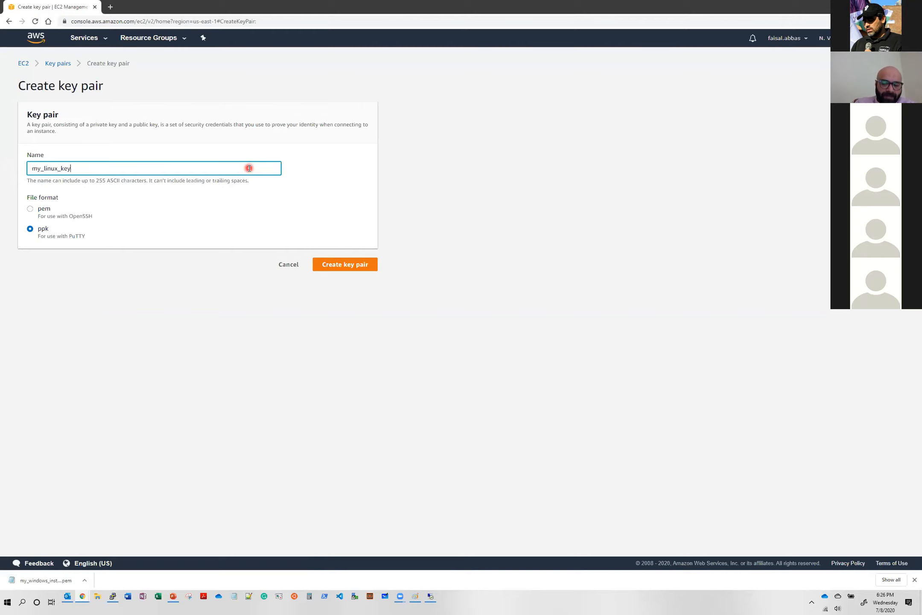
pyautogui.press('BackSpace')
pyautogui.press('BackSpace')
pyautogui.press('BackSpace')
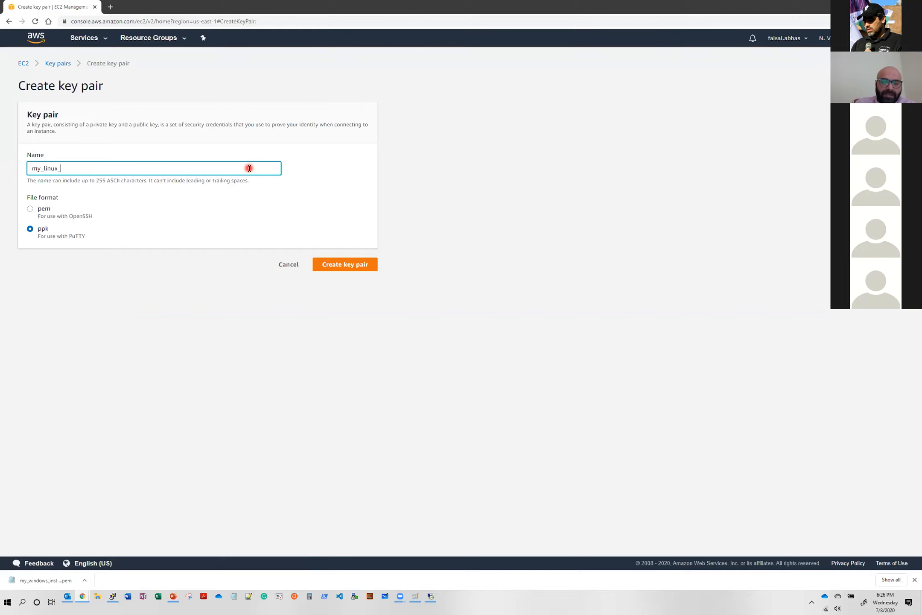
pyautogui.write('K')
pyautogui.write('key')
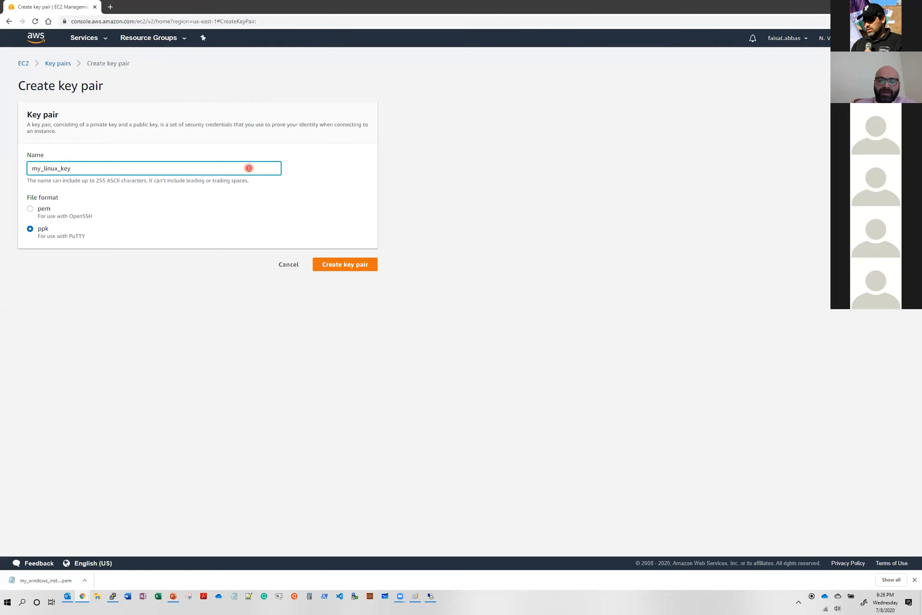
# - Change the new key pair's name to my_ppk_linux_key and create it in the ppk file format
pyautogui.write('_pp')
pyautogui.press('BackSpace')
pyautogui.press('BackSpace')
pyautogui.press('BackSpace')
pyautogui.press('BackSpace')
pyautogui.press('Left')
pyautogui.press('Left')
pyautogui.press('Left')
pyautogui.press('Left')
pyautogui.press('Left')
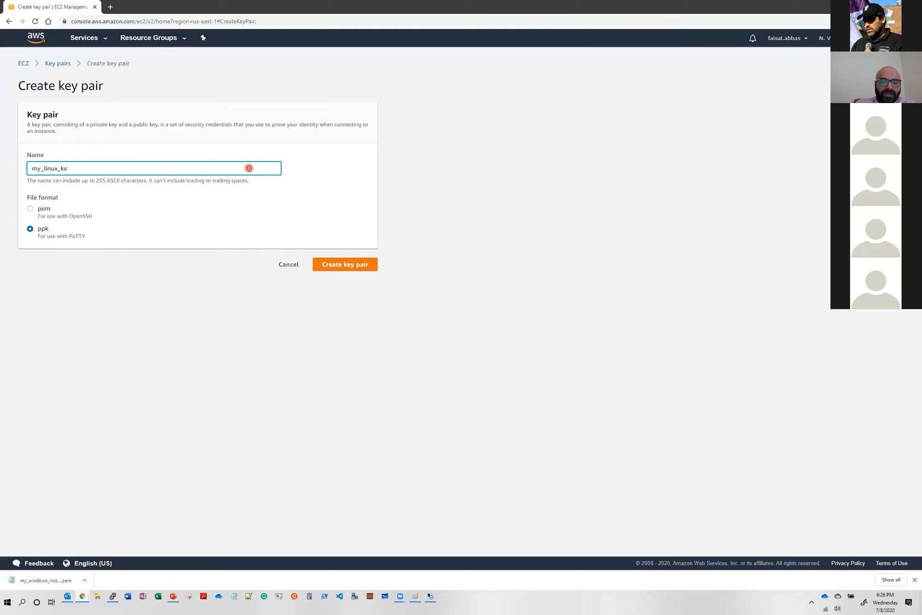
pyautogui.write('ppk_')
pyautogui.click(249, 168)
pyautogui.write('y')
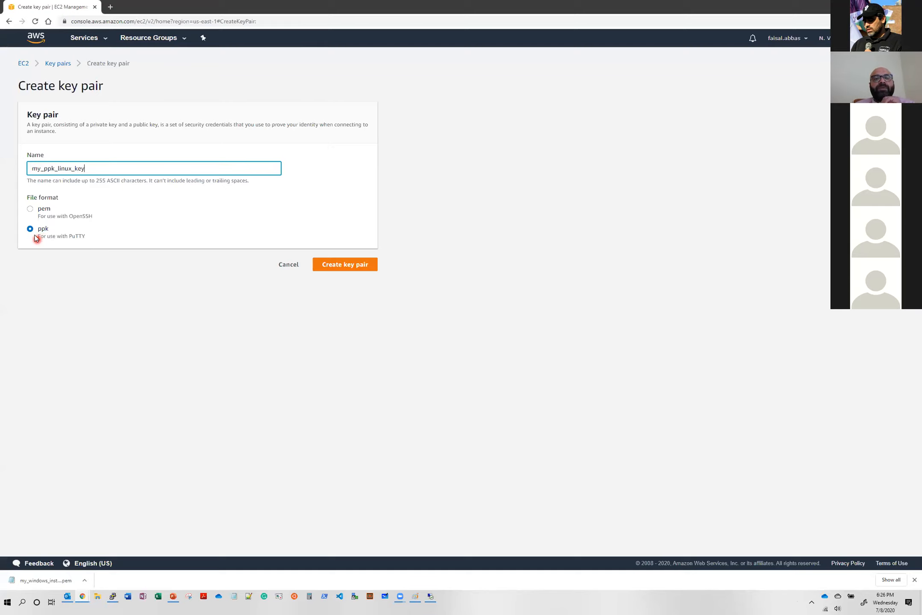
pyautogui.click(357, 266)
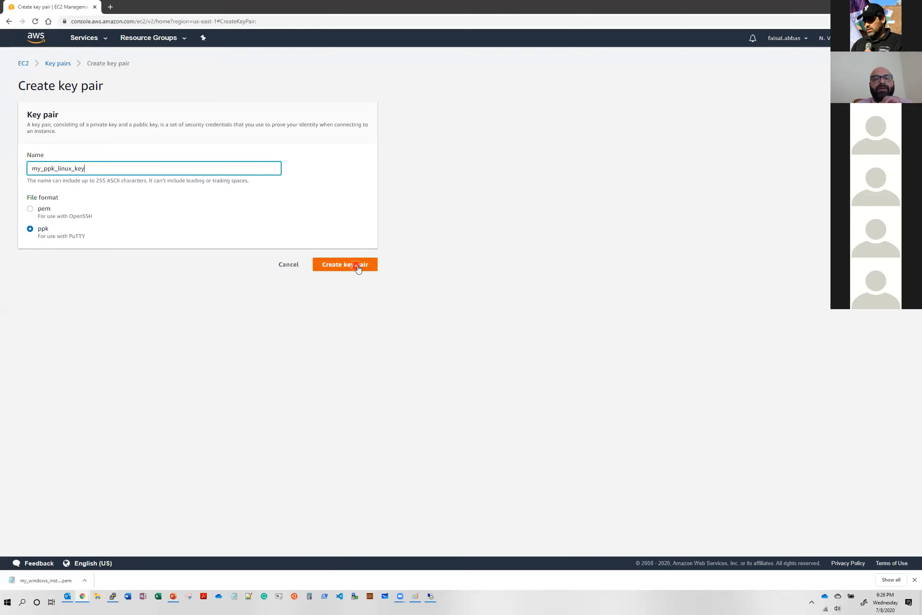
pyautogui.click(368, 268)
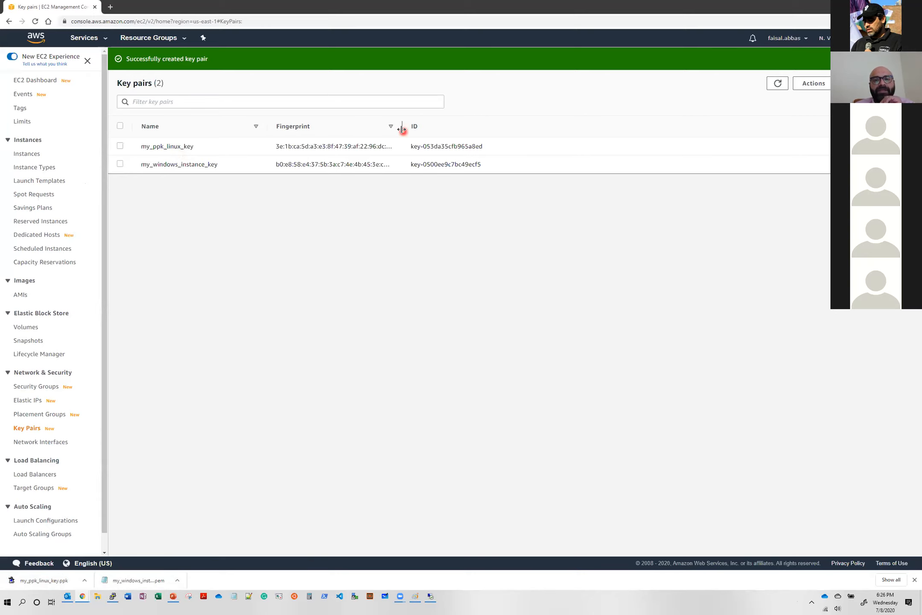
# - Widen the Fingerprint column to read both full fingerprints and check which actions are available for key pairs
pyautogui.moveTo(401, 127); pyautogui.dragTo(478, 128)
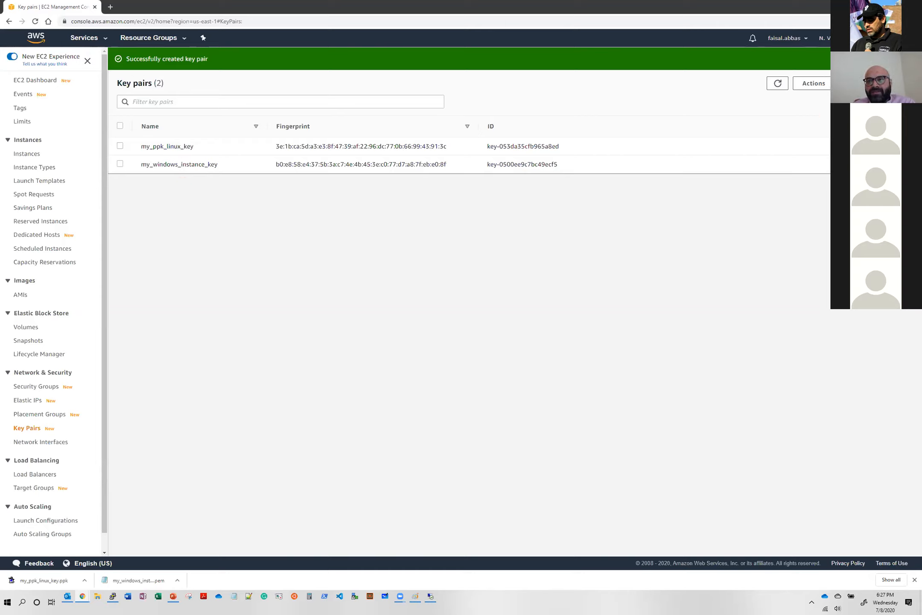
pyautogui.click(817, 83)
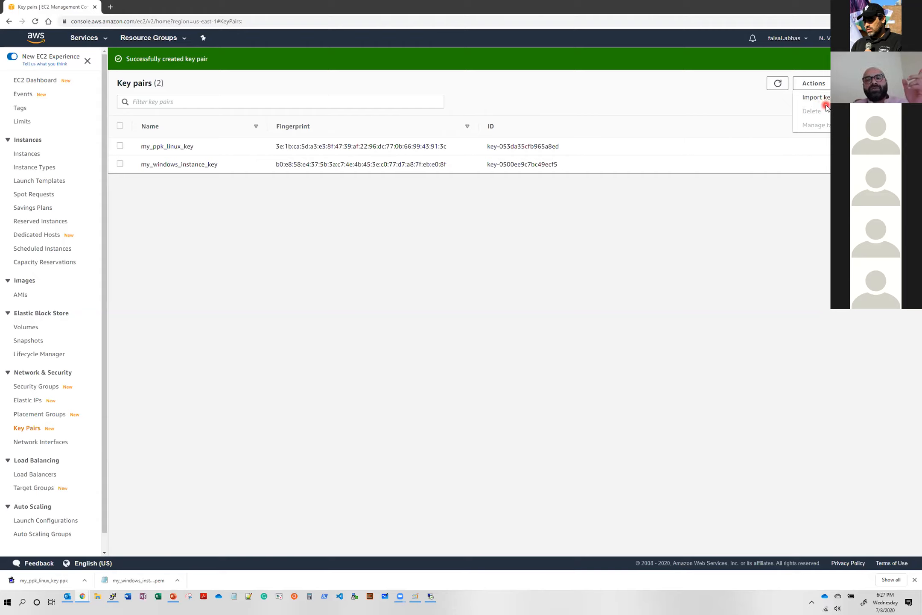
pyautogui.click(788, 238)
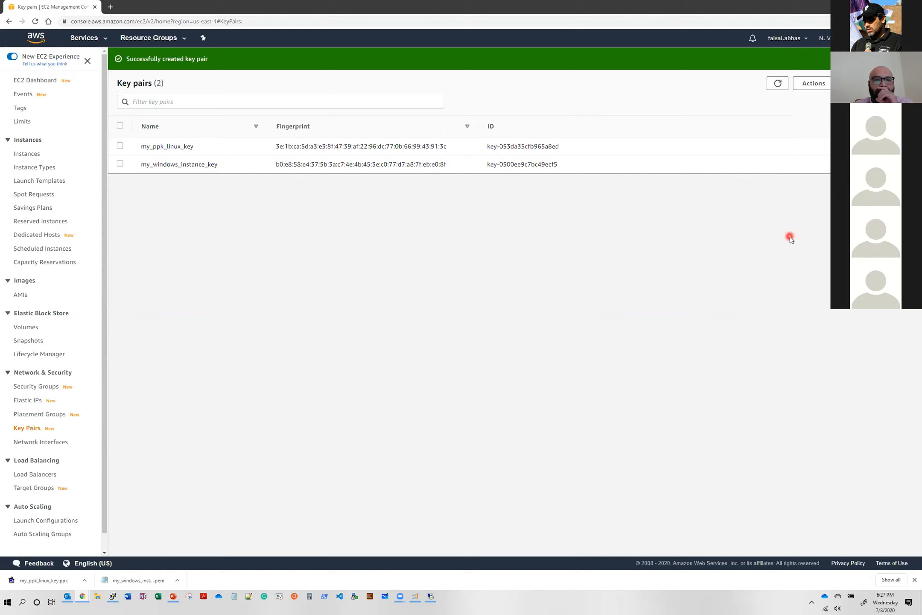
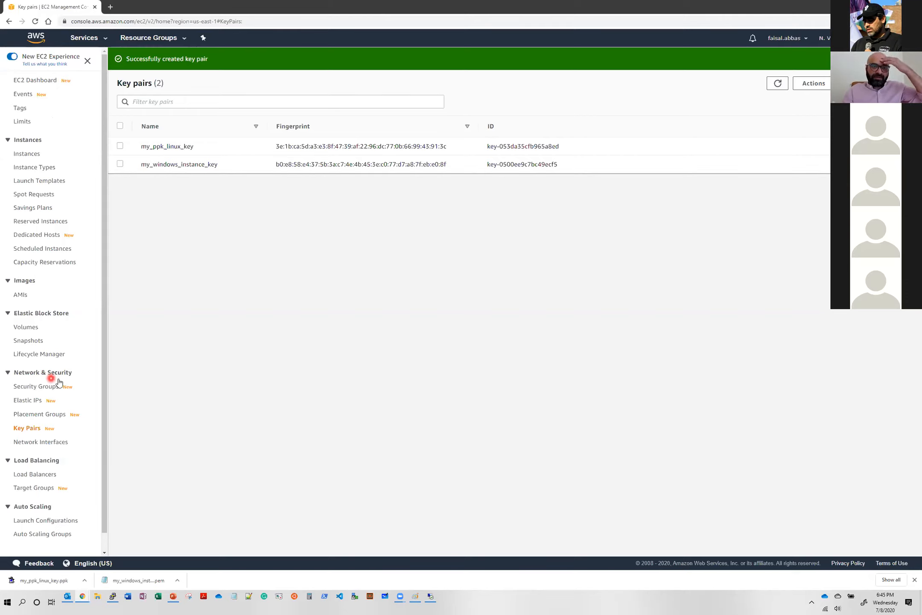
# - Go to the EC2 security groups and open the form for creating a new security group
pyautogui.click(42, 389)
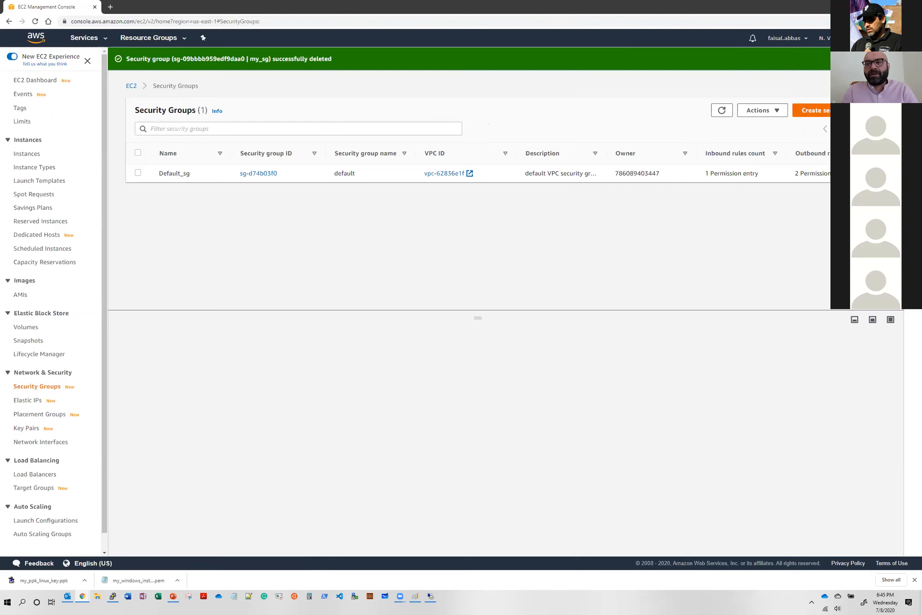
pyautogui.click(836, 110)
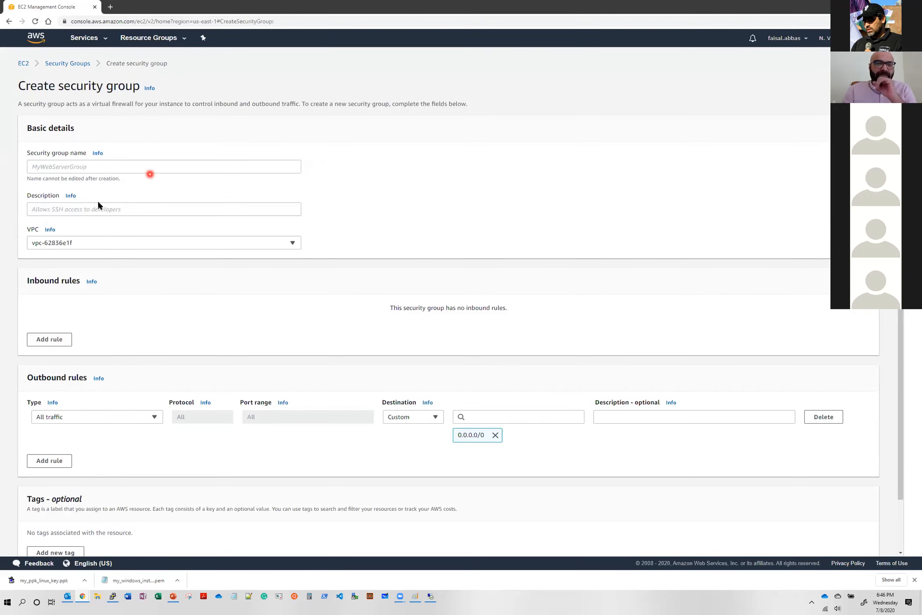
pyautogui.click(108, 248)
pyautogui.click(108, 247)
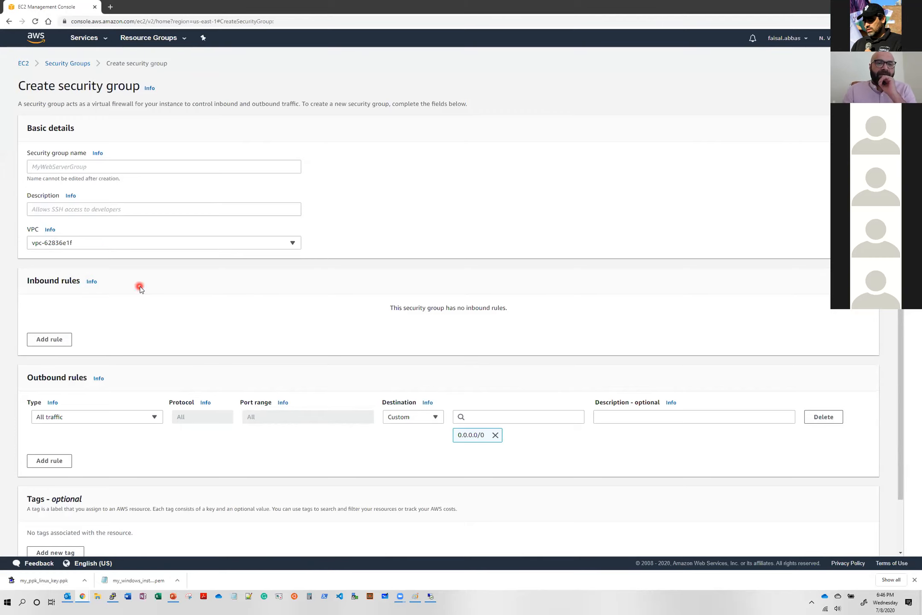
pyautogui.scroll(-1, 141, 289)
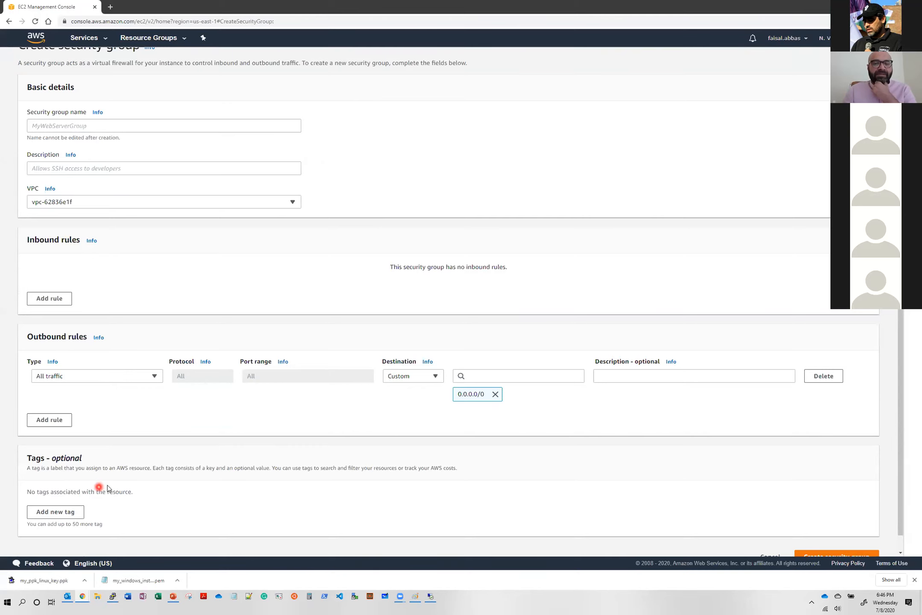
pyautogui.scroll(1, 105, 487)
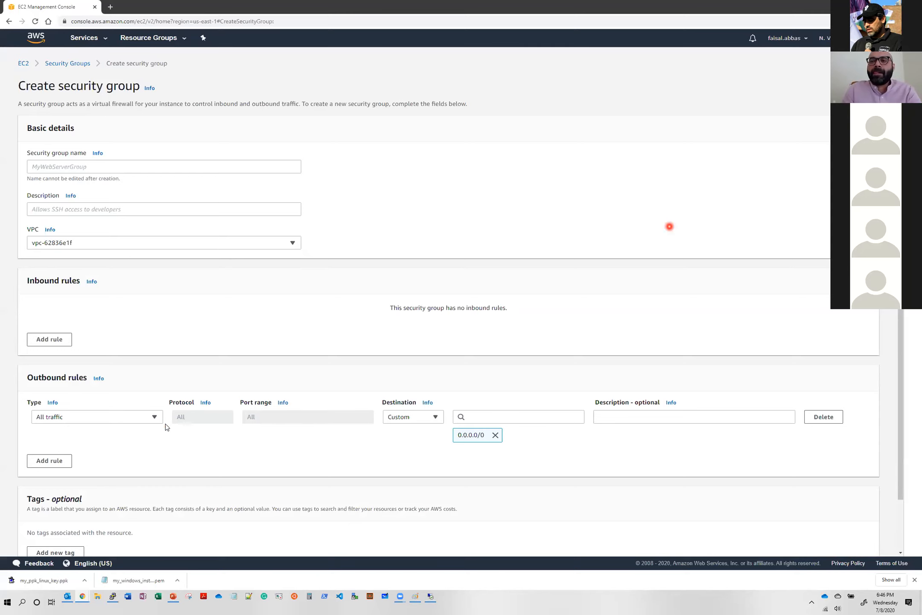
pyautogui.hotkey('ctrl', '+')
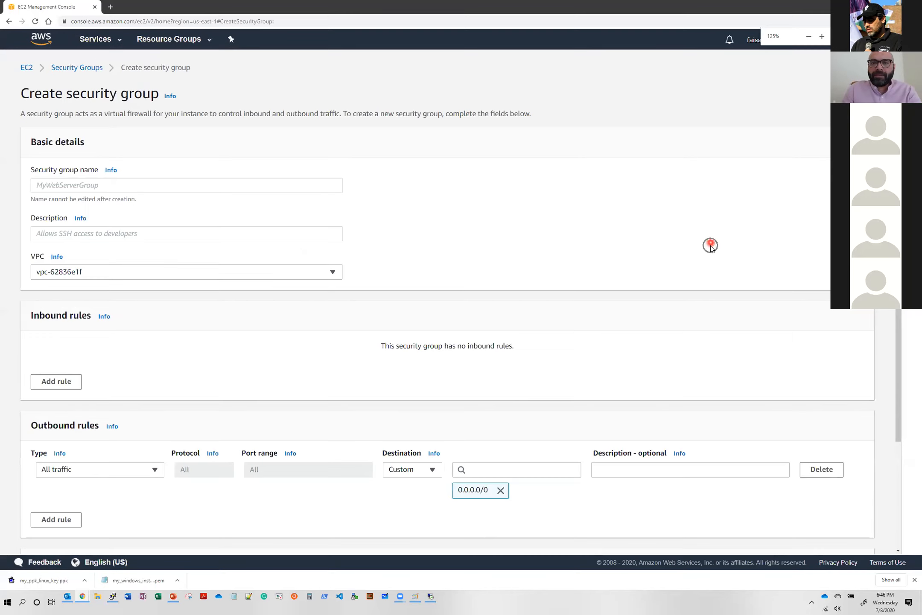
pyautogui.click(818, 119)
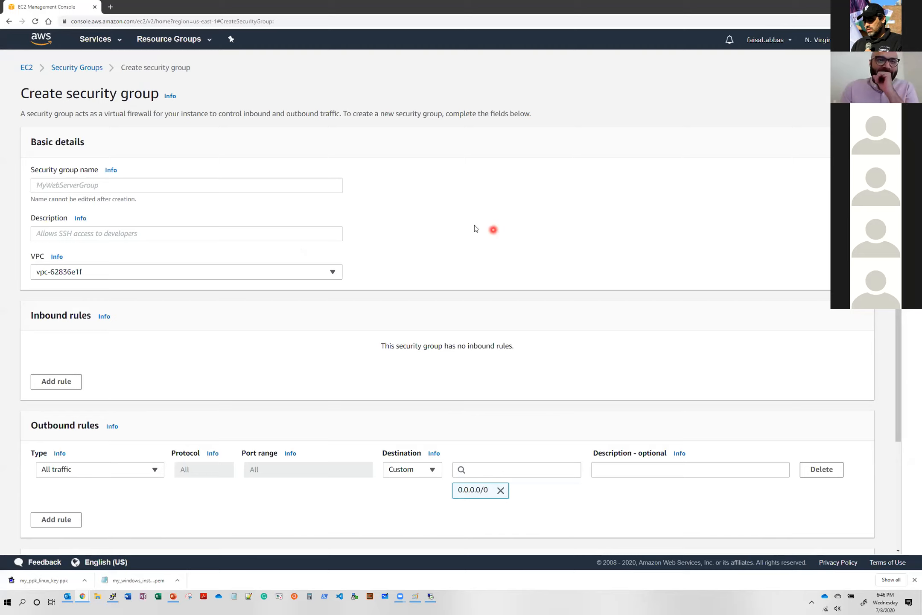
# - Name the new security group my_sg_cloud_training
pyautogui.click(238, 185)
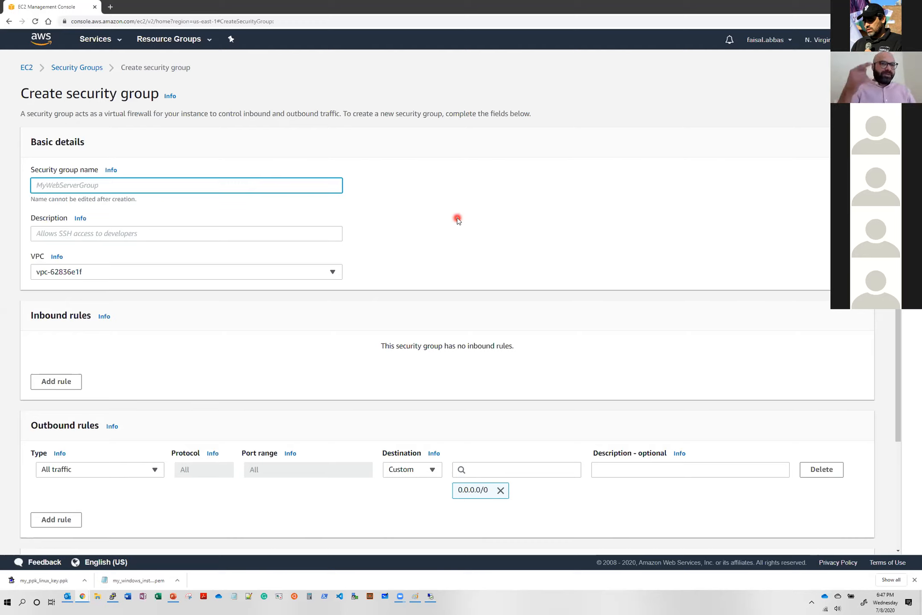
pyautogui.write('my_sg')
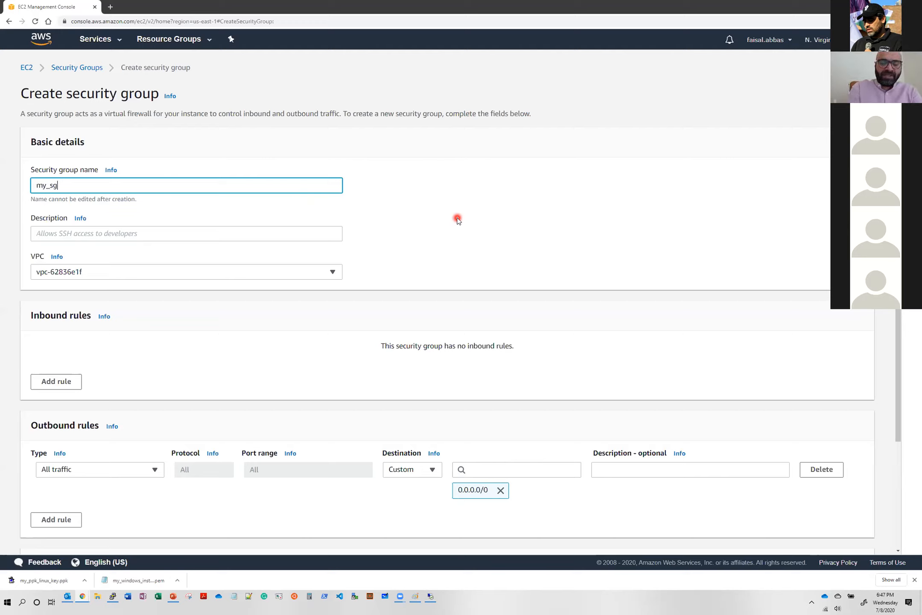
pyautogui.write('_cloud_training')
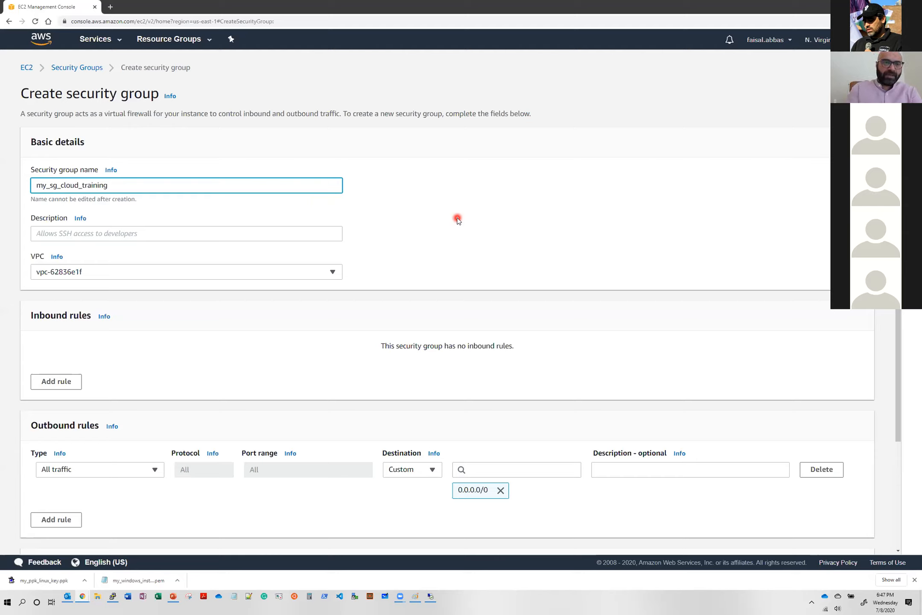
# - Enter "grant access to linux and windows instances -- SSH and RDP access" as the security group's description
pyautogui.click(284, 238)
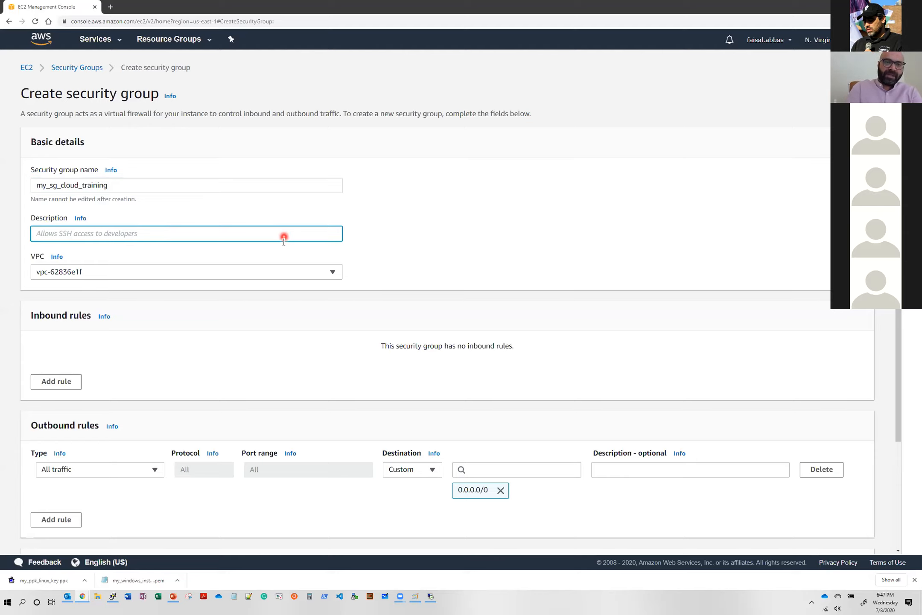
pyautogui.write('grant')
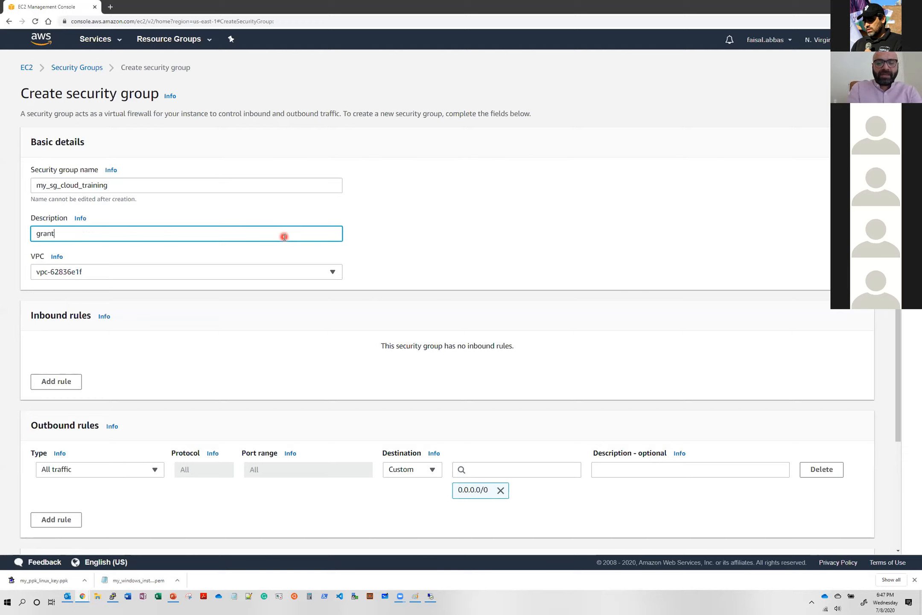
pyautogui.write(' access to li')
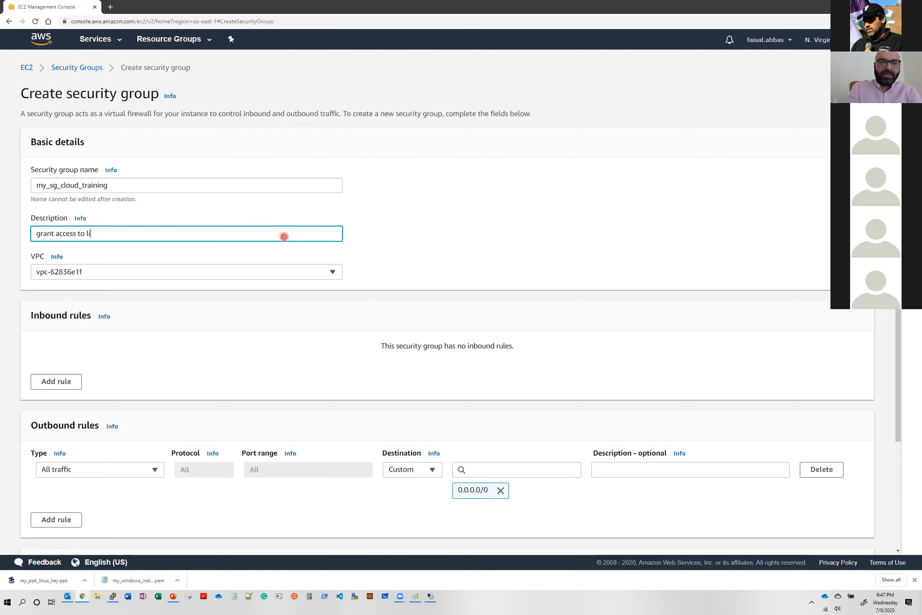
pyautogui.write('nux adn wind')
pyautogui.press('BackSpace')
pyautogui.press('BackSpace')
pyautogui.press('BackSpace')
pyautogui.press('BackSpace')
pyautogui.press('BackSpace')
pyautogui.press('BackSpace')
pyautogui.press('BackSpace')
pyautogui.write('nd wind')
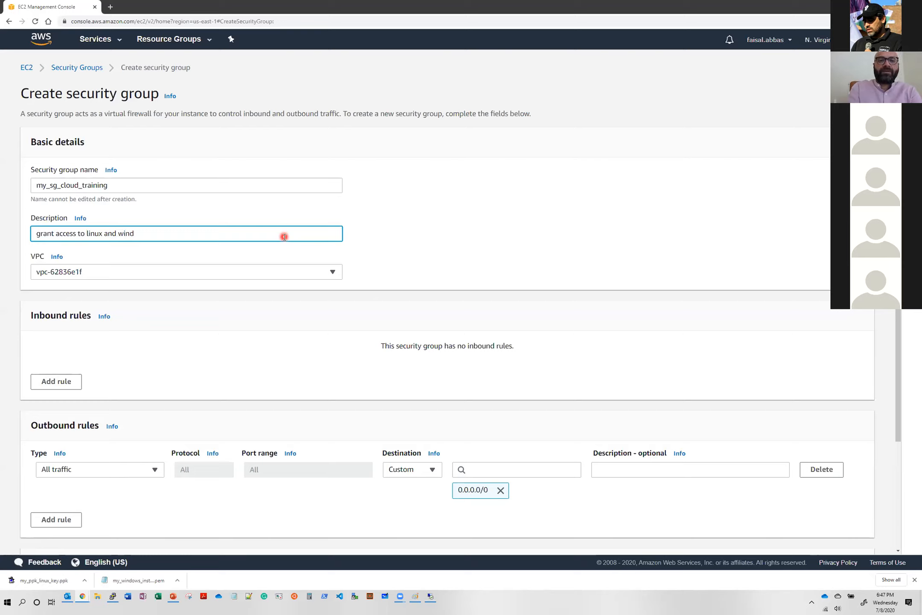
pyautogui.write('ows instances -- ')
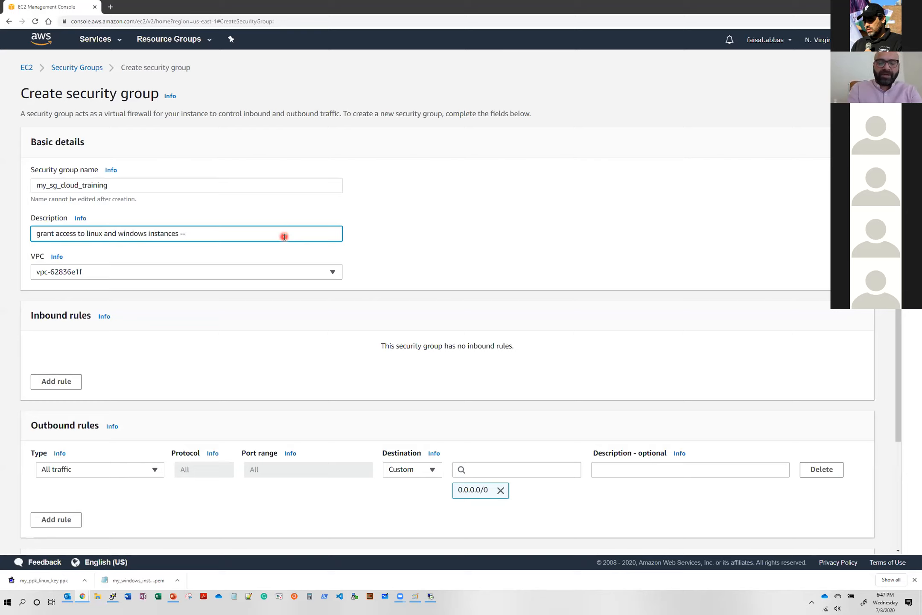
pyautogui.write('SSH and RDP access')
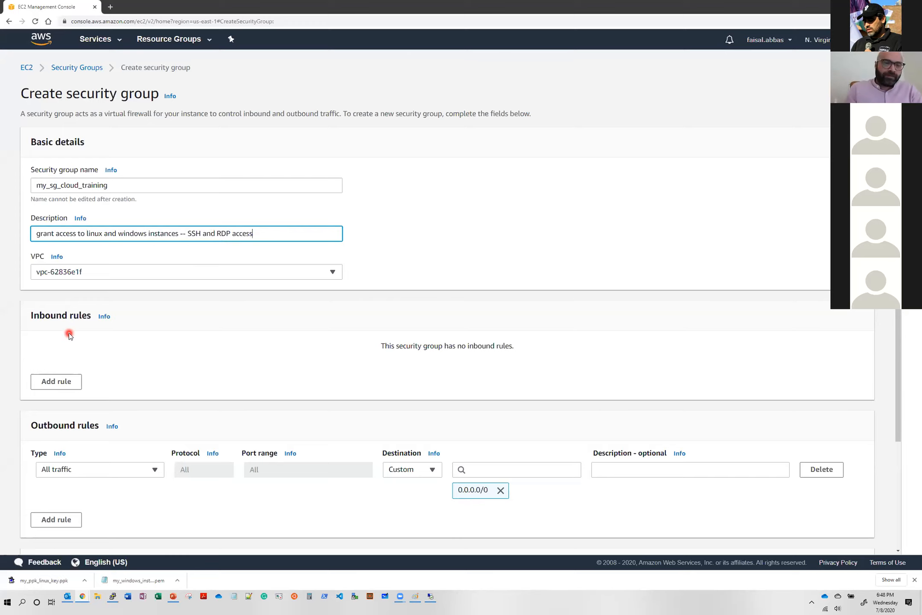
# - Add an inbound rule to the security group, look through the available rule types, and set its type to SSH
pyautogui.click(48, 384)
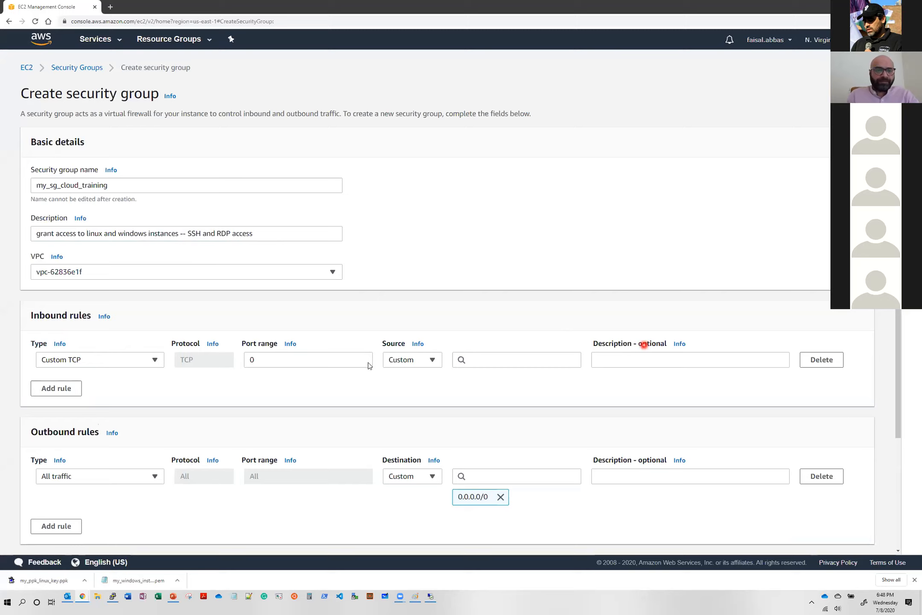
pyautogui.click(87, 361)
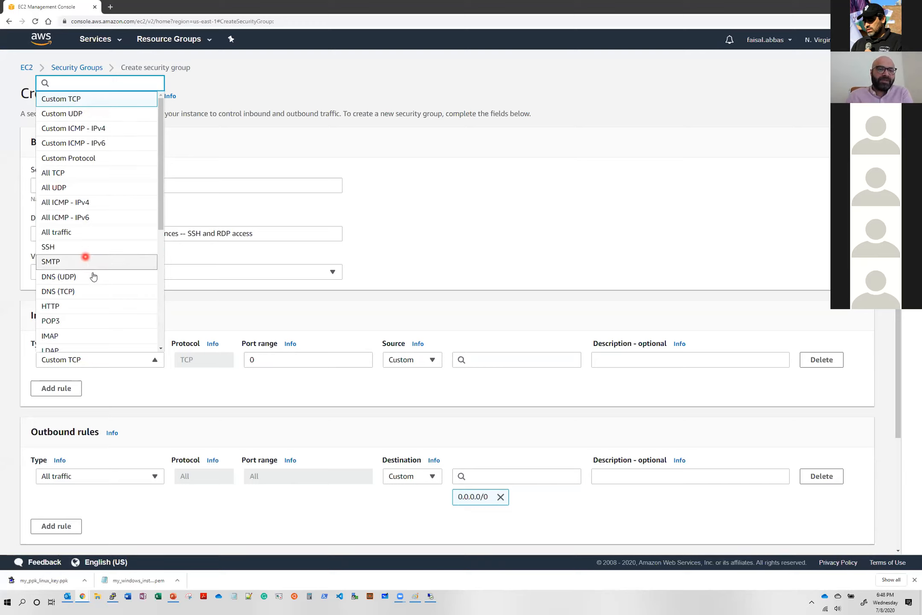
pyautogui.scroll(-1, 83, 320)
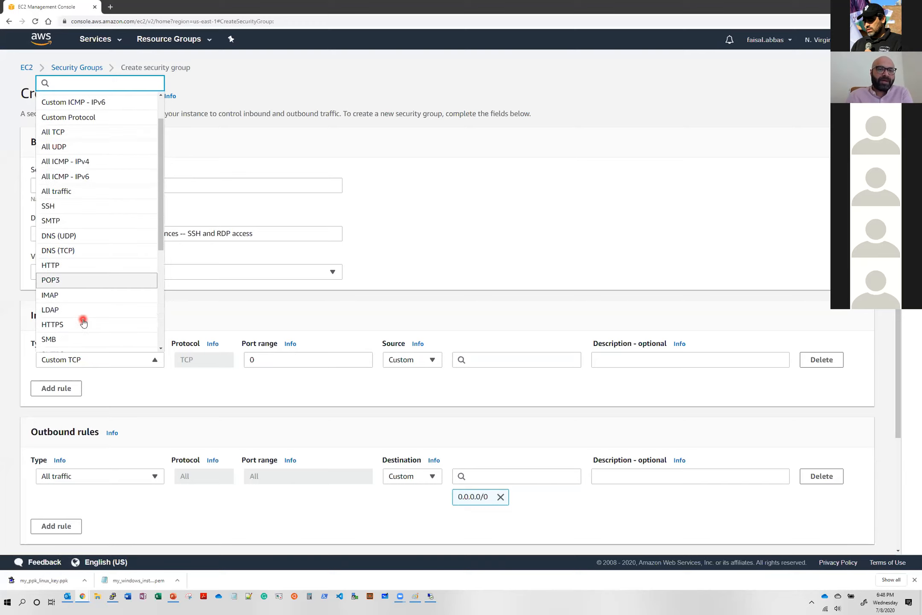
pyautogui.scroll(-1, 84, 320)
pyautogui.scroll(-3, 86, 316)
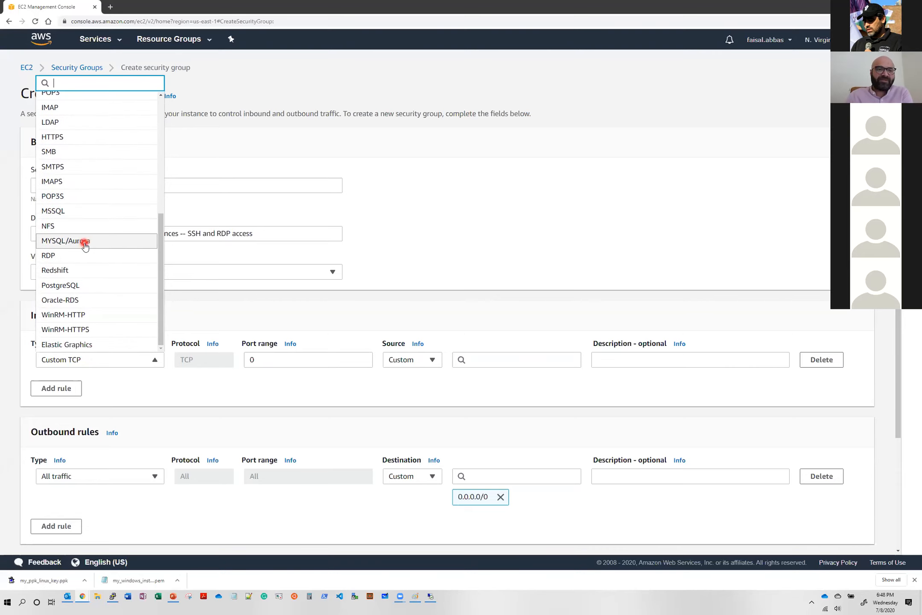
pyautogui.scroll(-1, 85, 244)
pyautogui.scroll(1, 320, 255)
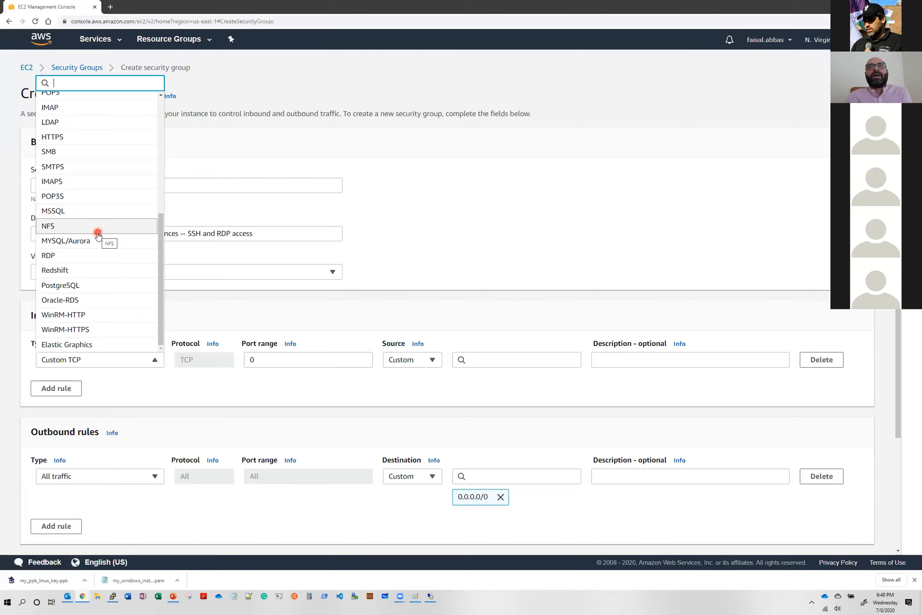
pyautogui.scroll(5, 97, 235)
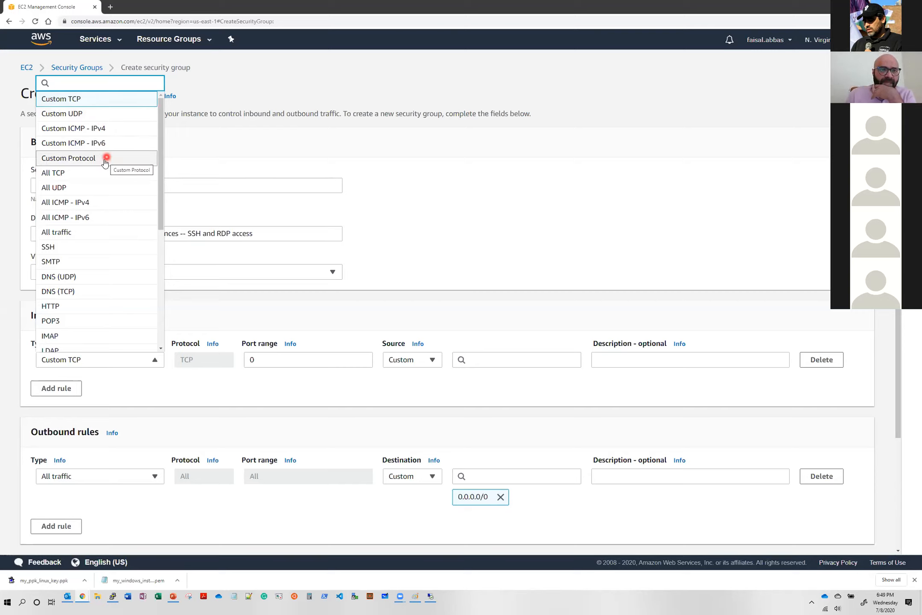
pyautogui.click(85, 250)
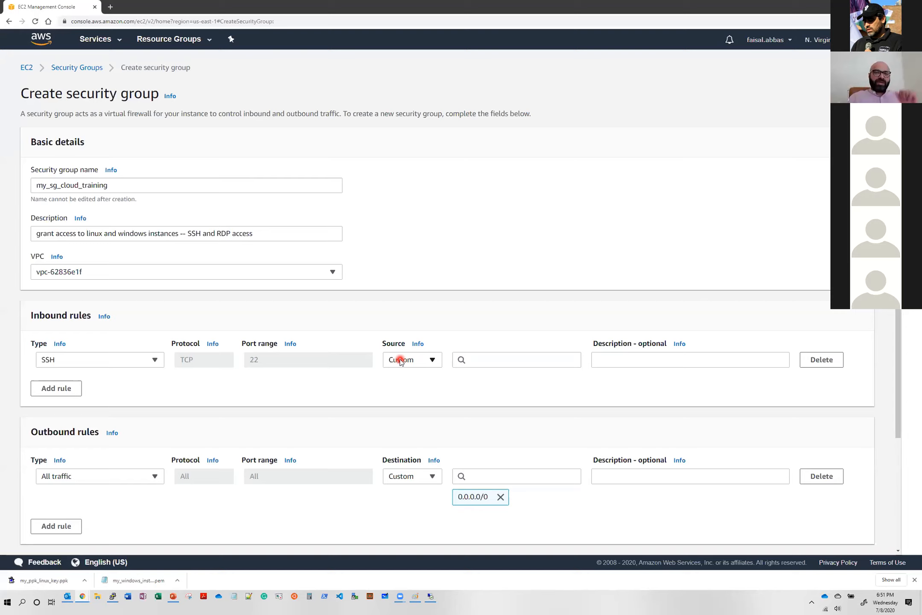
# - Check the source options for the SSH rule and search Google for "what is my ip" in a separate page
pyautogui.click(400, 360)
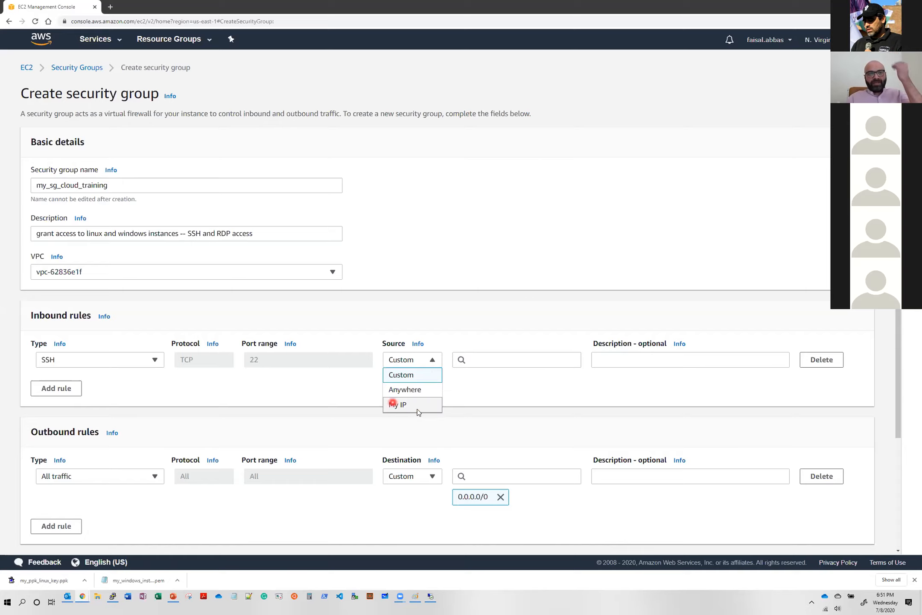
pyautogui.click(107, 7)
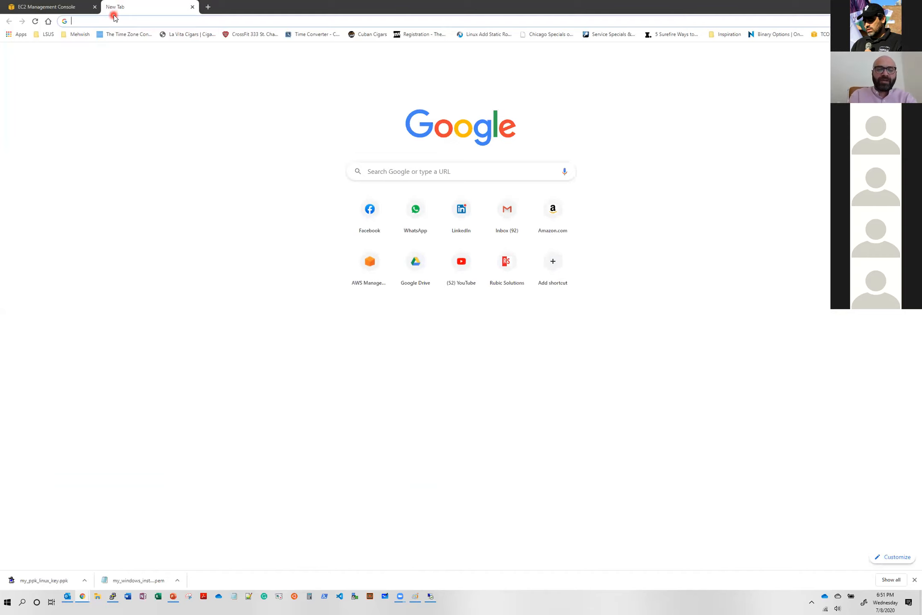
pyautogui.write('what is my ip')
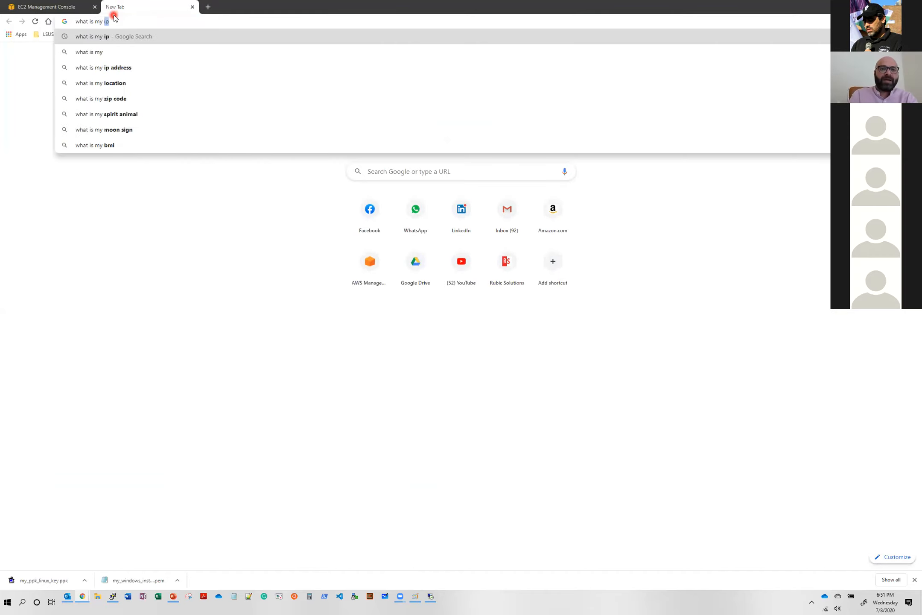
pyautogui.press('Return')
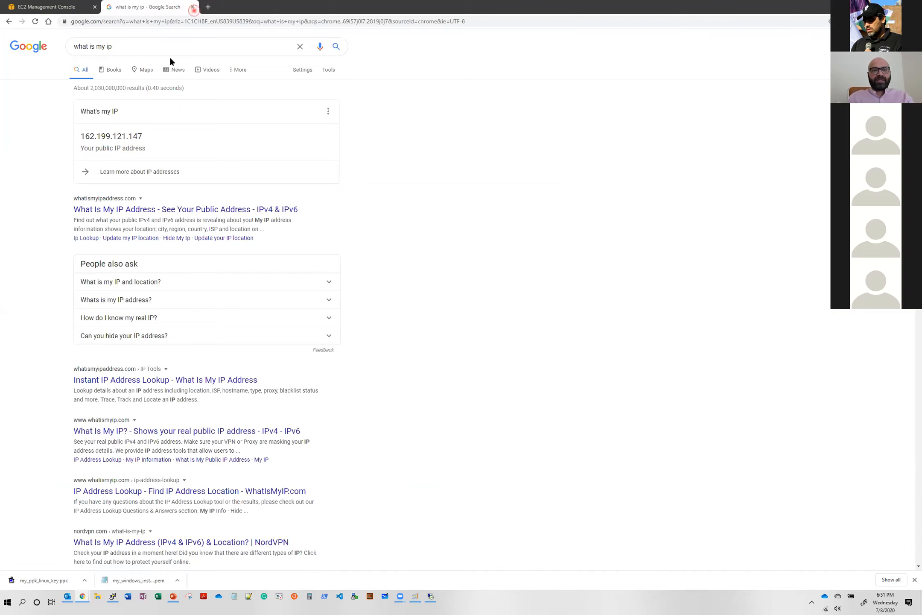
pyautogui.hotkey('ctrl', 'w')
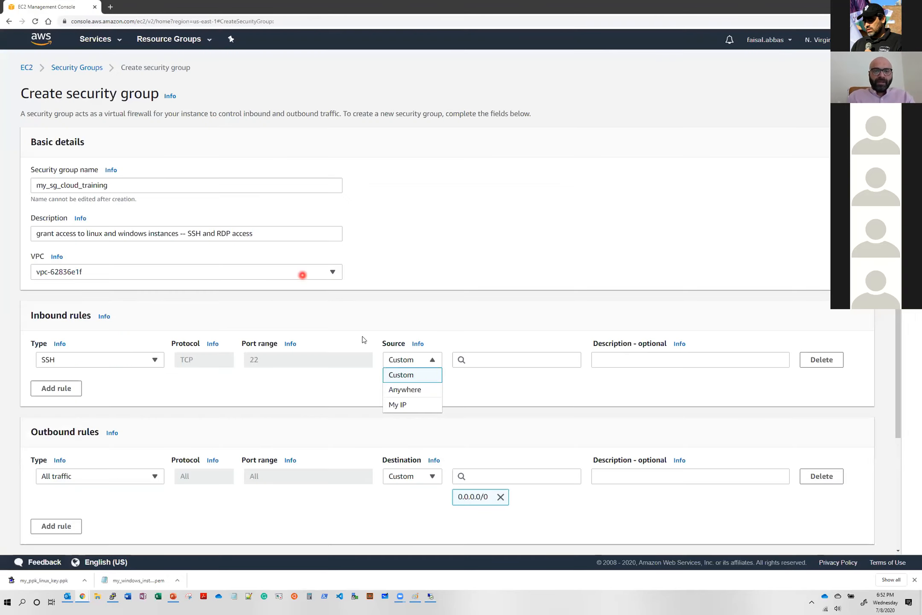
# - Set the SSH inbound rule's source to Custom with the CIDR block 0.0.0.0/0
pyautogui.click(424, 376)
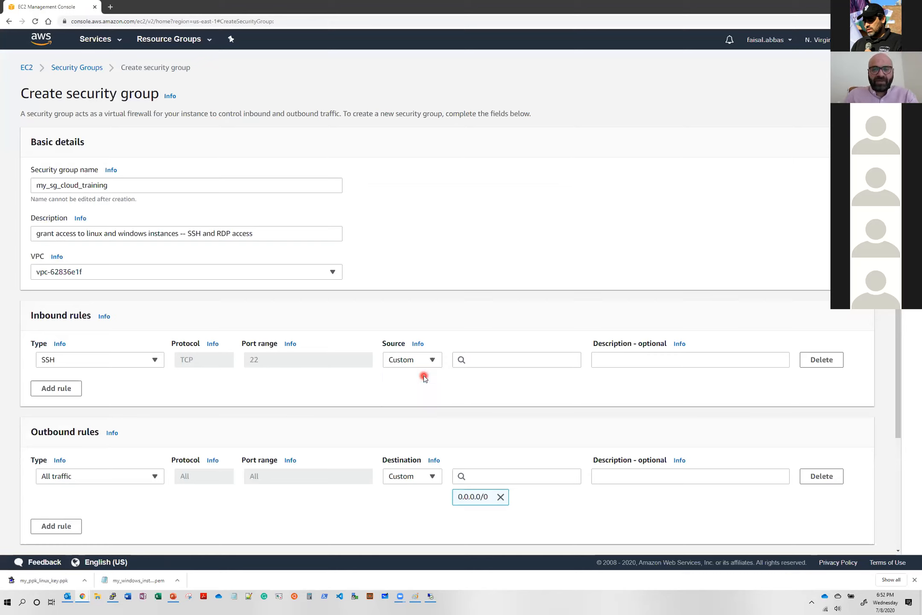
pyautogui.click(424, 363)
pyautogui.click(425, 360)
pyautogui.click(493, 365)
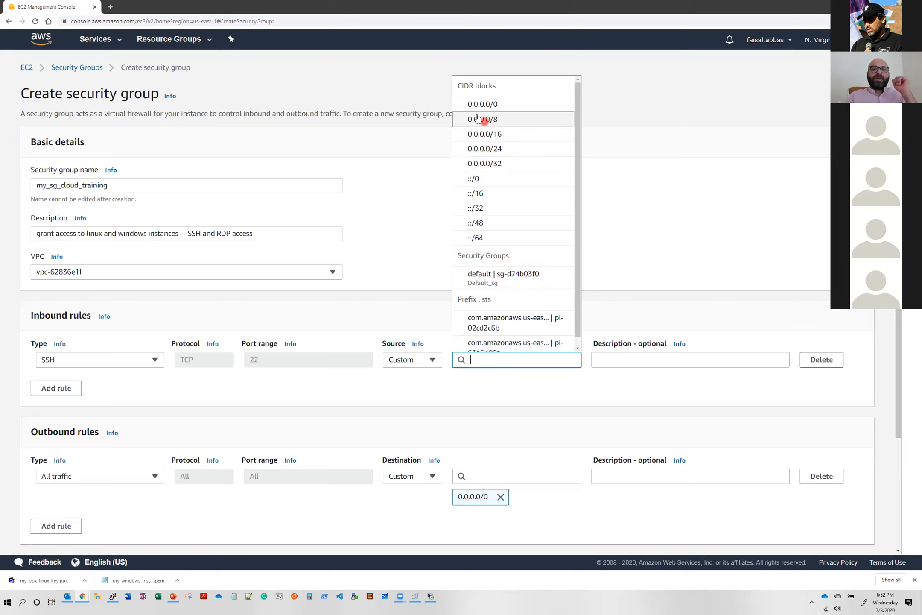
pyautogui.click(508, 109)
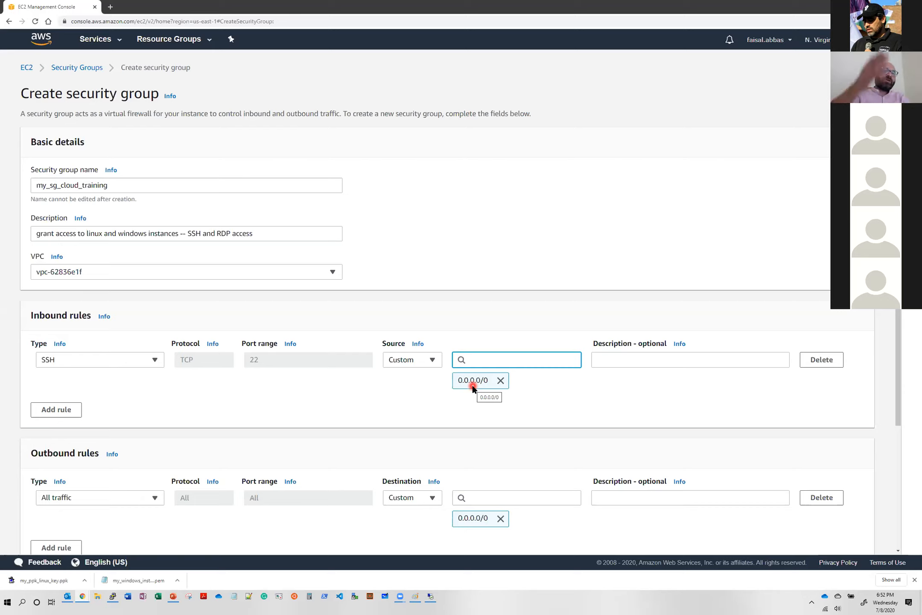
# - Enter "ssh access for linux" as the SSH inbound rule's description
pyautogui.click(626, 360)
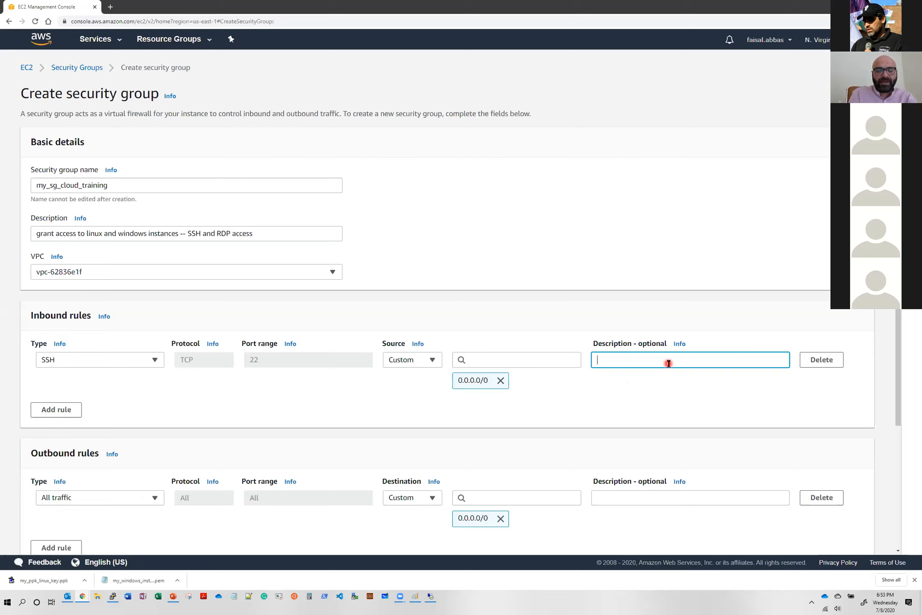
pyautogui.write('ssh acce')
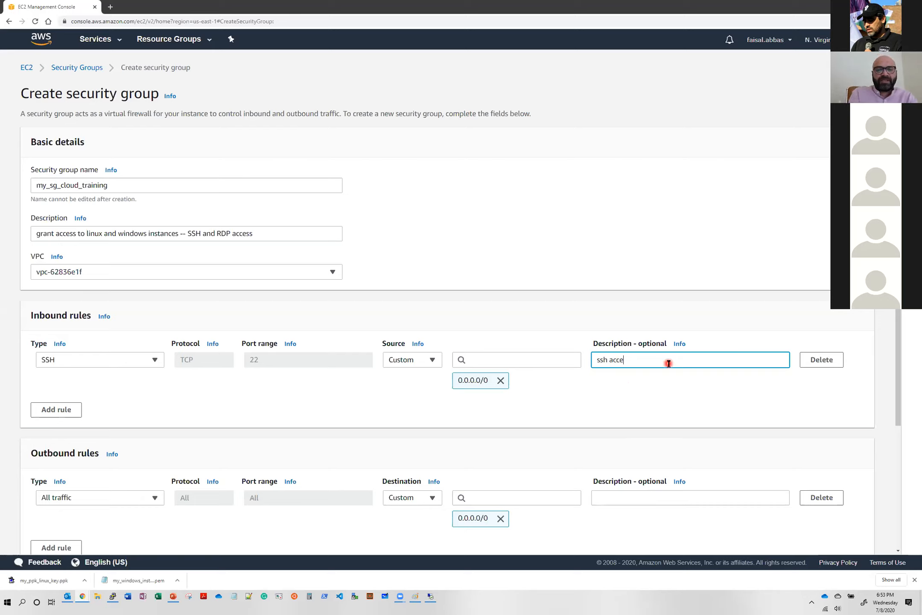
pyautogui.write('ss for linux')
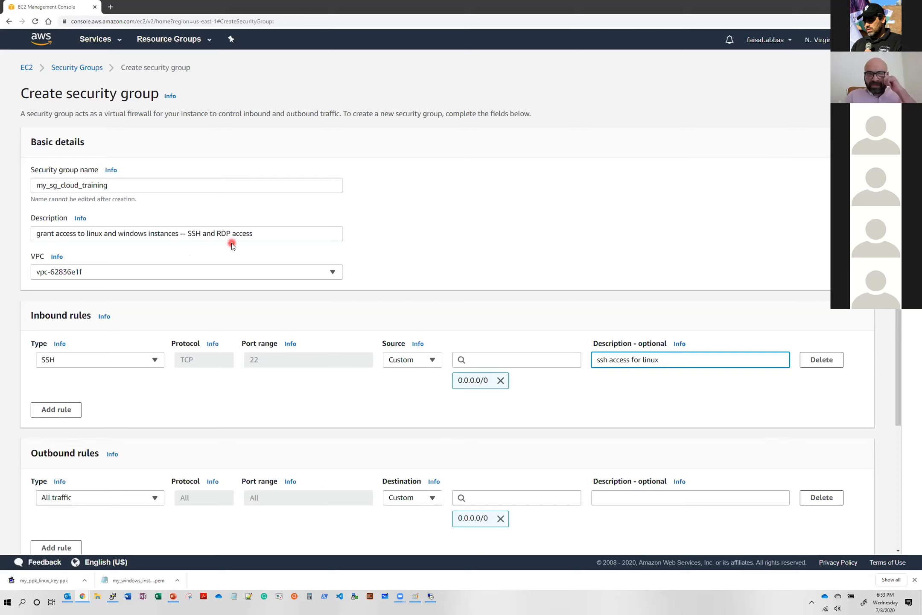
# - Add a second inbound rule to the security group and set its type to RDP
pyautogui.click(67, 410)
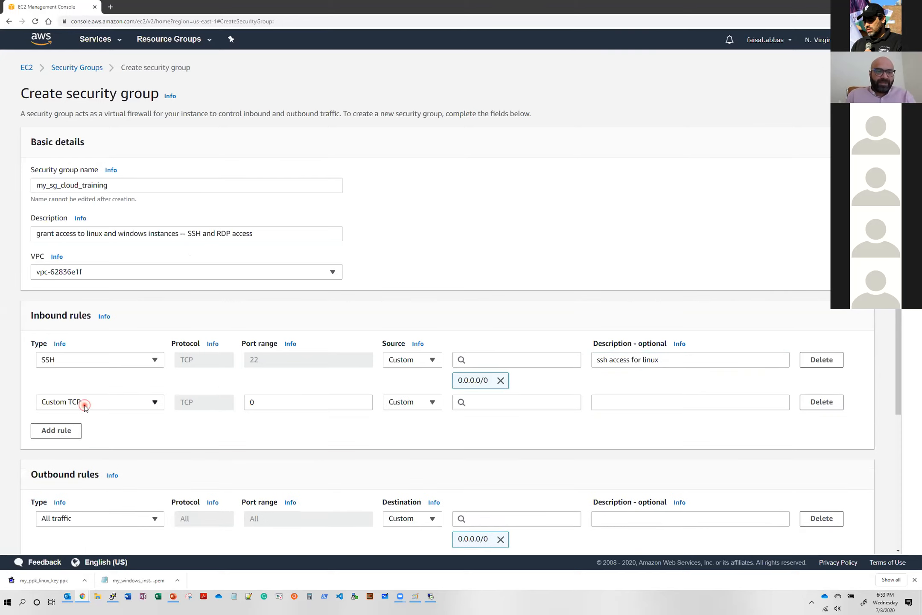
pyautogui.click(84, 407)
pyautogui.scroll(-1, 90, 290)
pyautogui.scroll(-3, 89, 291)
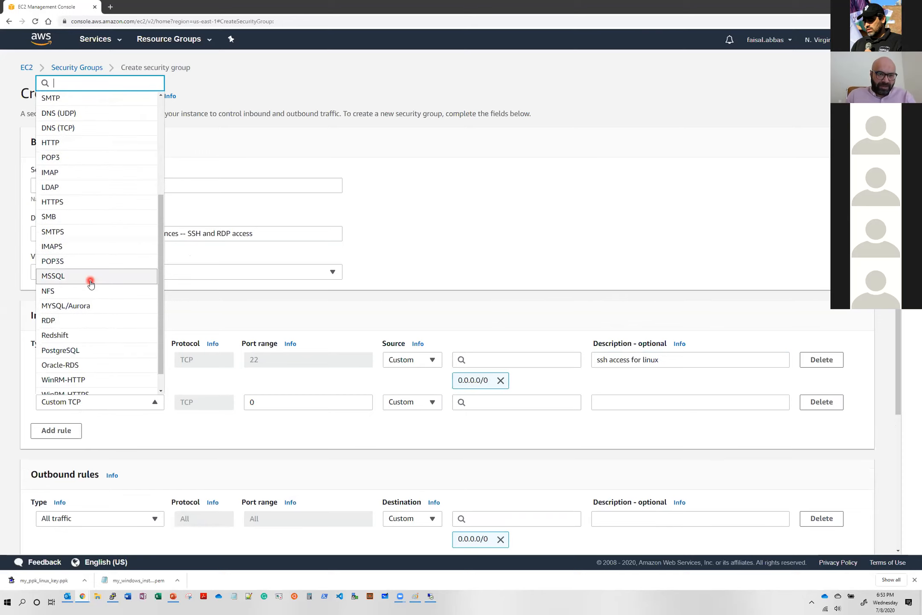
pyautogui.click(90, 321)
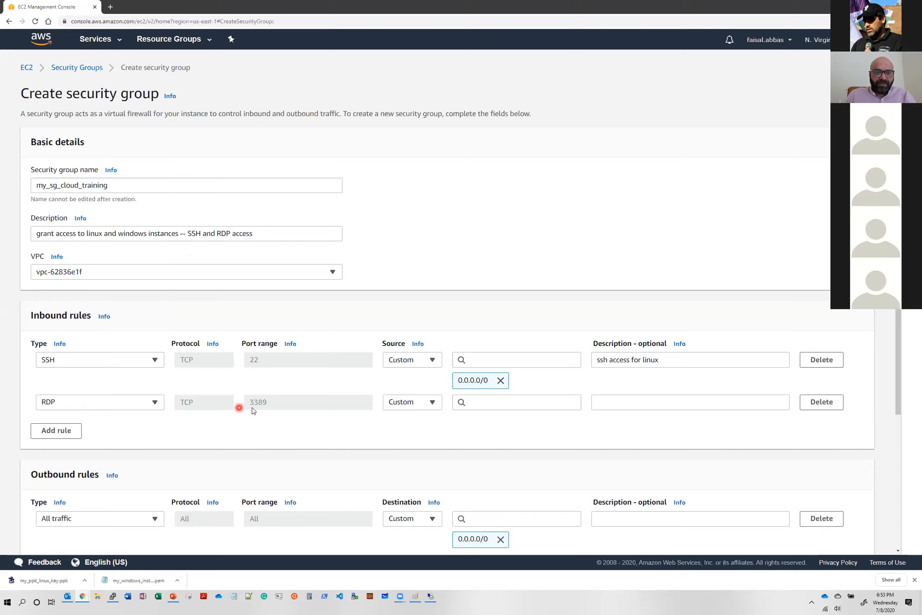
# - Set the RDP inbound rule's source to Anywhere and enter "RDP access for Windows" as its description
pyautogui.click(425, 407)
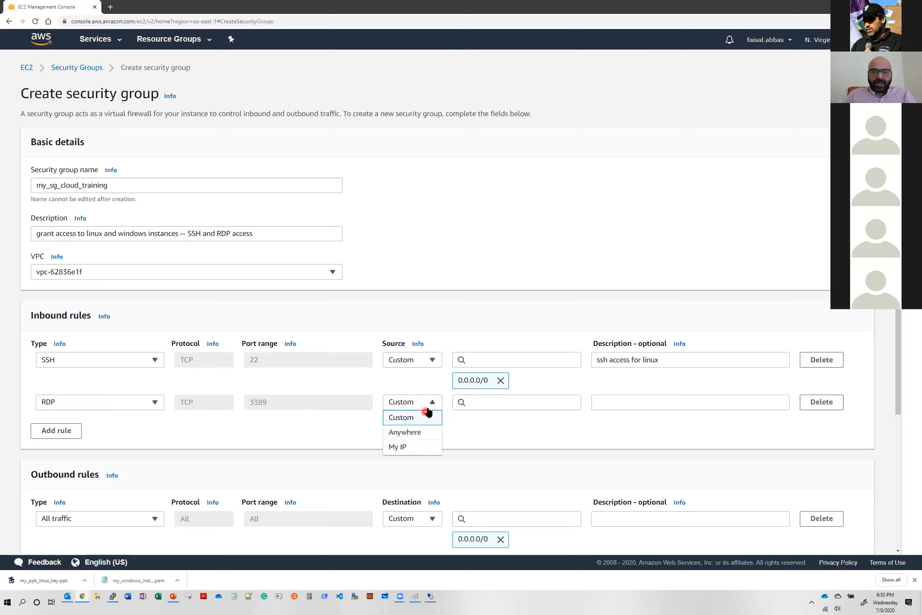
pyautogui.click(427, 437)
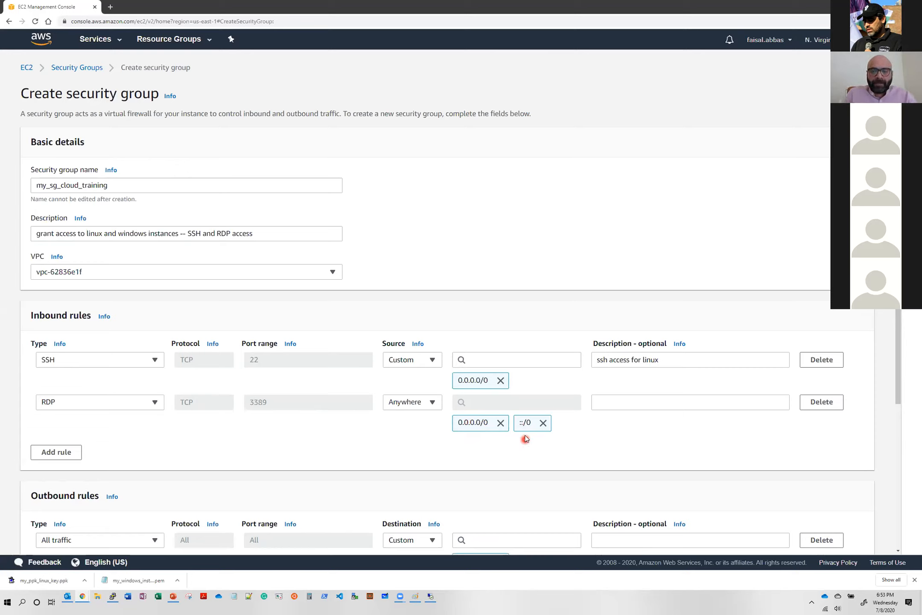
pyautogui.click(617, 407)
pyautogui.write('RDP acces')
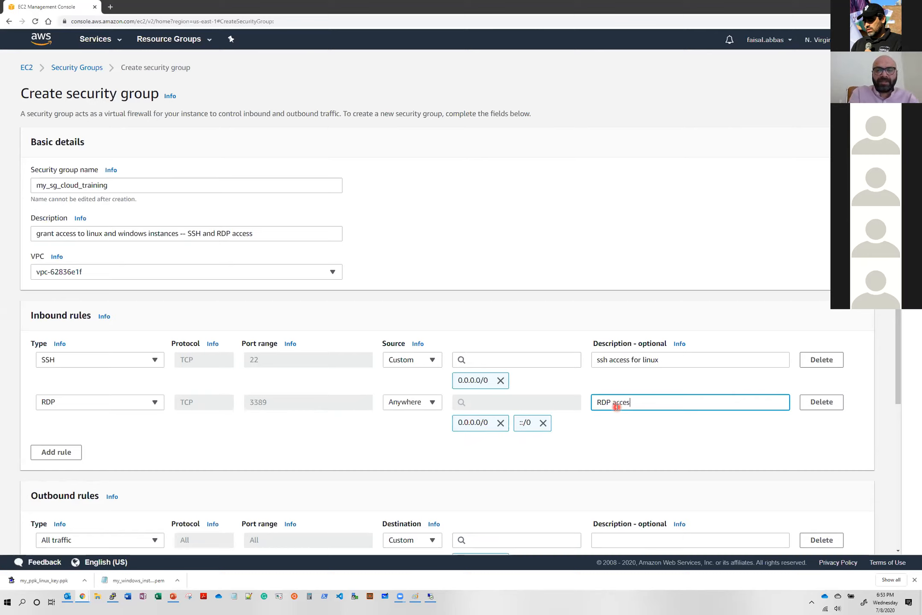
pyautogui.write('s for Windows')
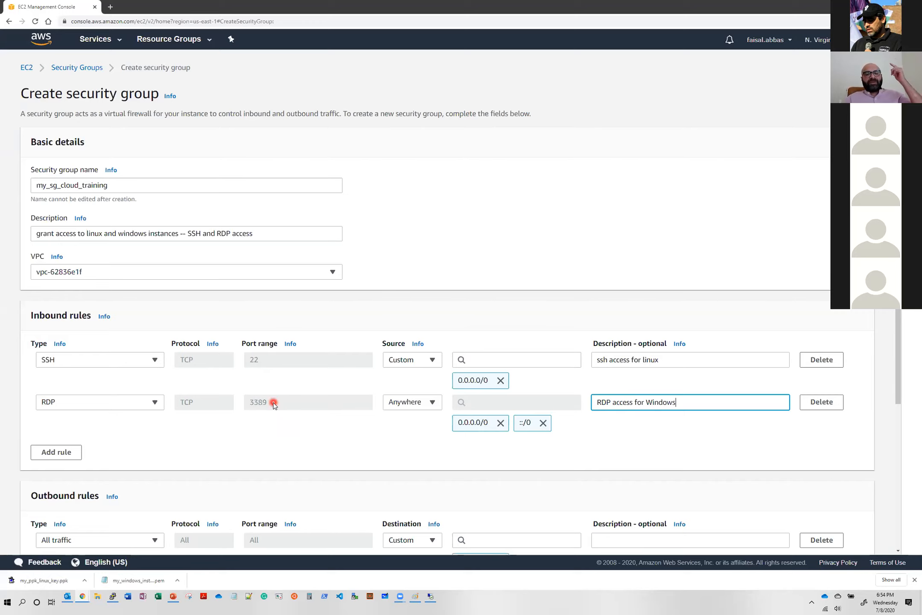
pyautogui.scroll(-2, 274, 404)
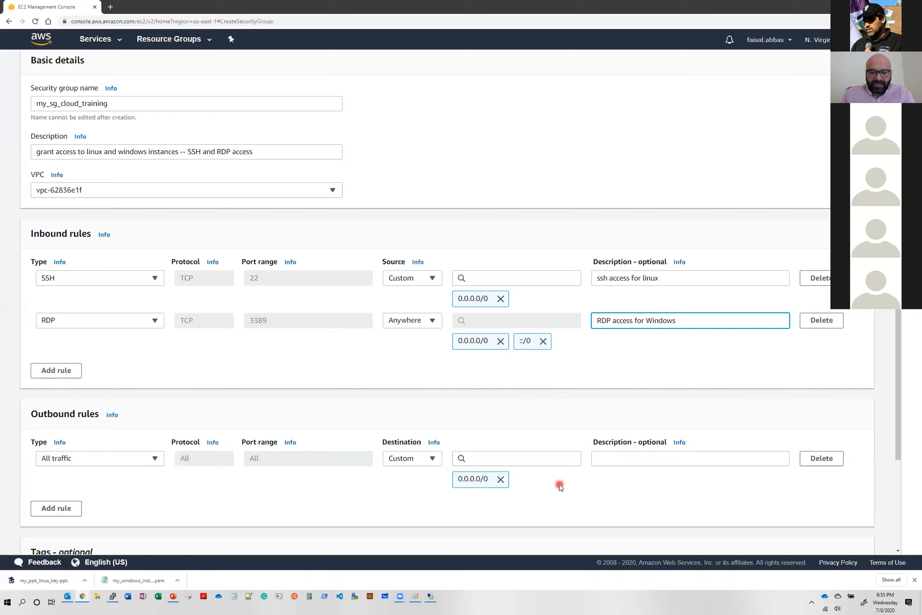
pyautogui.scroll(-3, 563, 478)
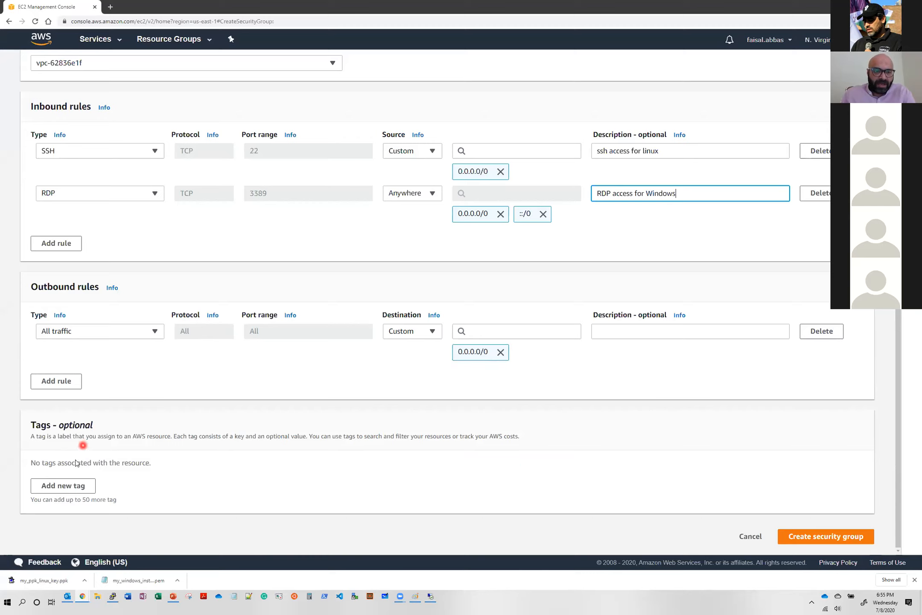
pyautogui.click(58, 489)
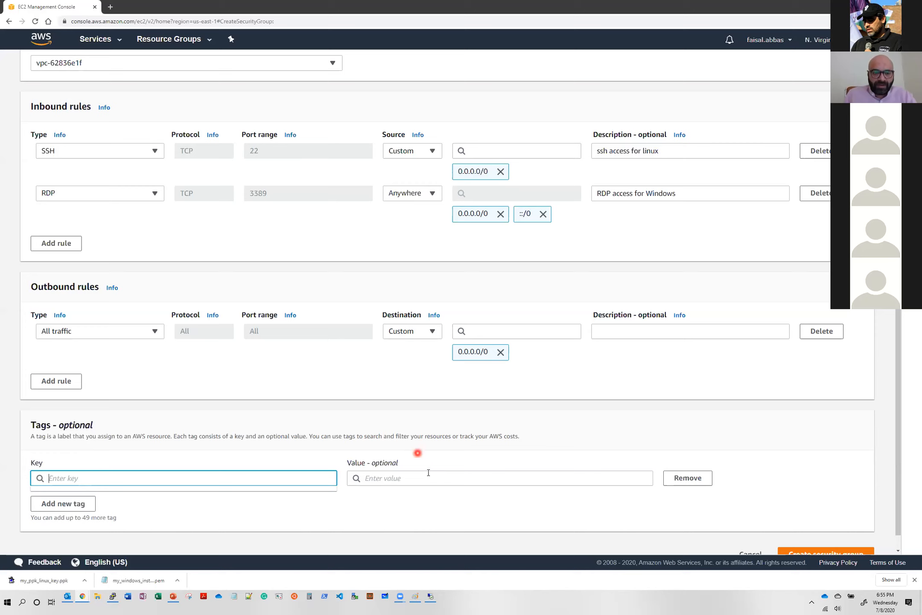
pyautogui.scroll(-1, 529, 463)
pyautogui.click(671, 461)
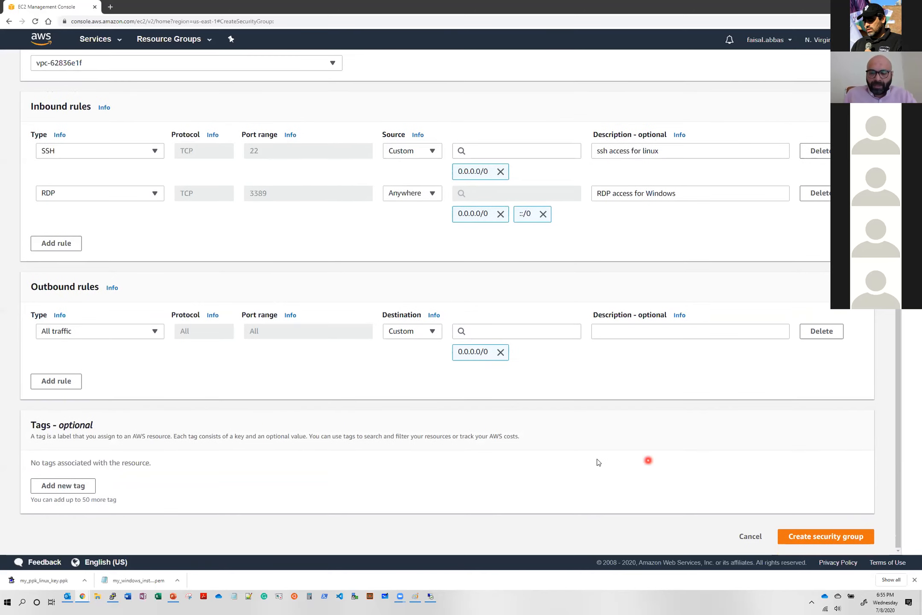
# - Create the my_sg_cloud_training security group and review its outbound and inbound rules
pyautogui.click(805, 537)
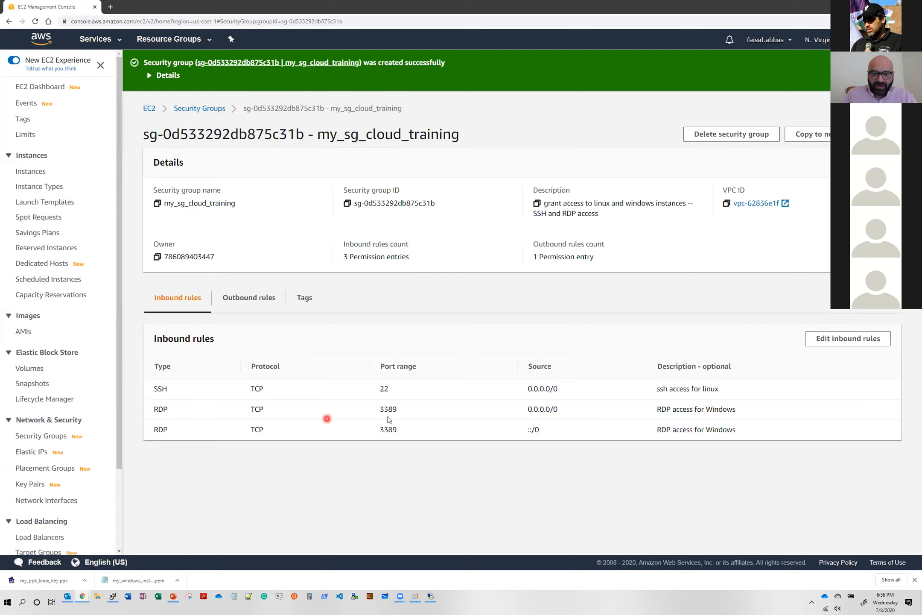
pyautogui.click(261, 301)
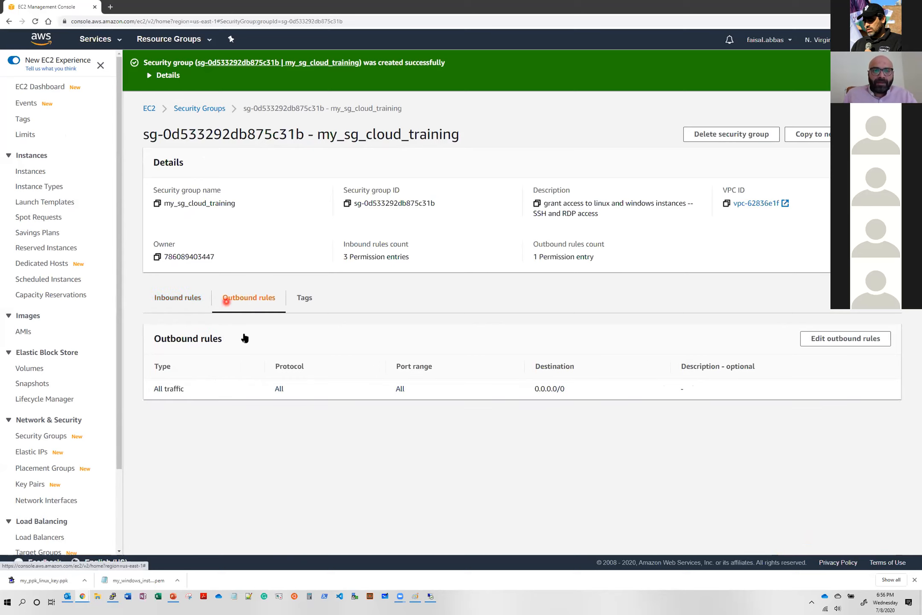
pyautogui.click(184, 303)
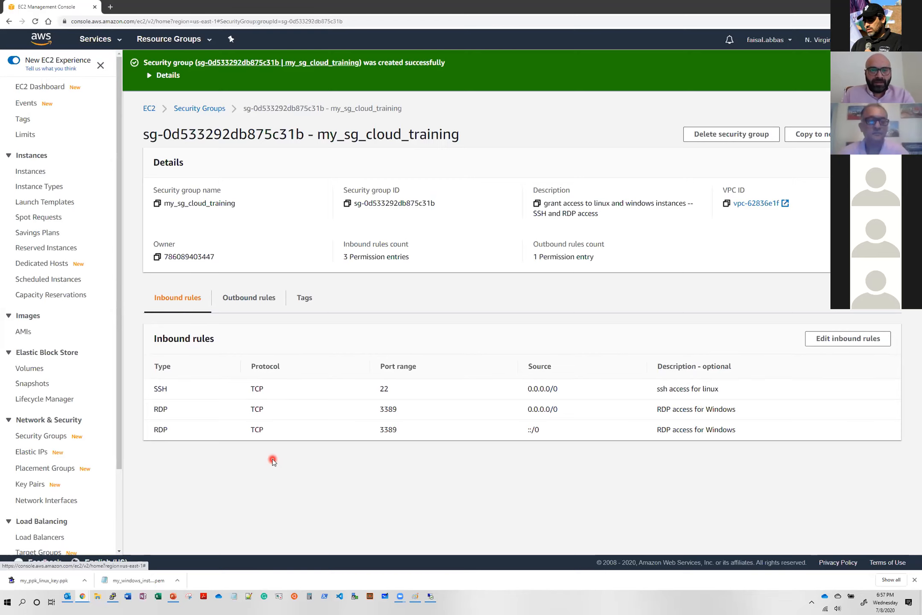
# - Switch to the PowerPoint presentation and show the "AWS – Setup Key Pairs" slide
pyautogui.hotkey('alt', 'Tab')
pyautogui.press('pageup')
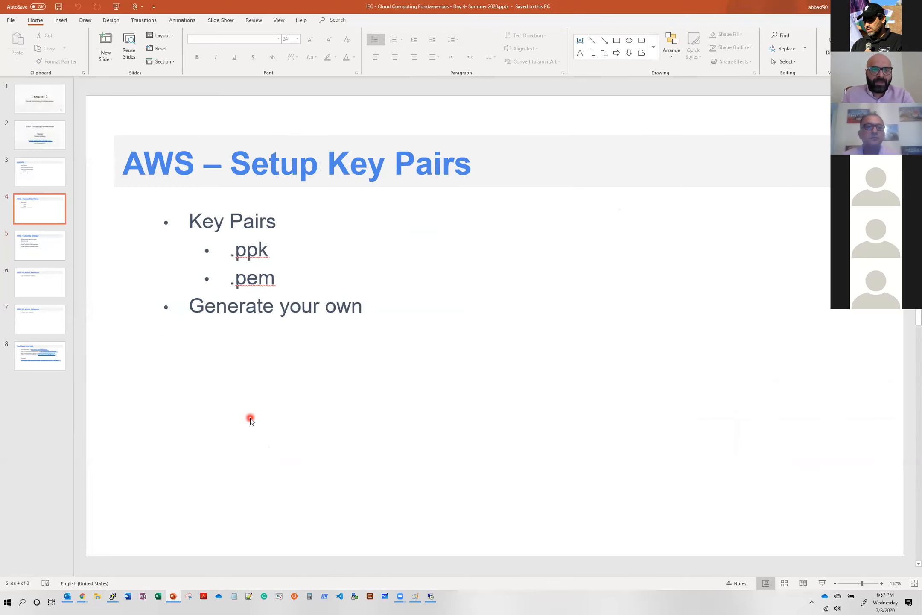
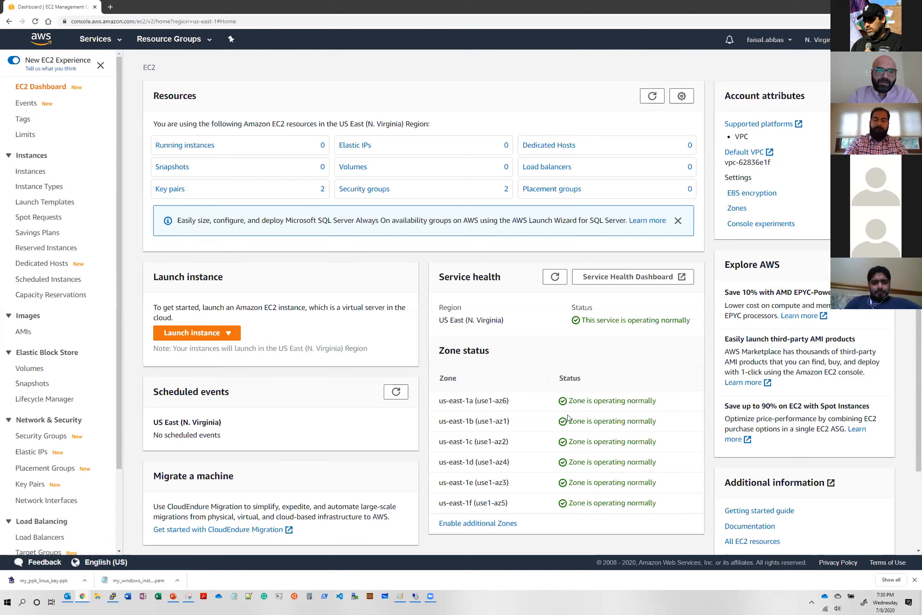
pyautogui.click(191, 332)
pyautogui.click(201, 352)
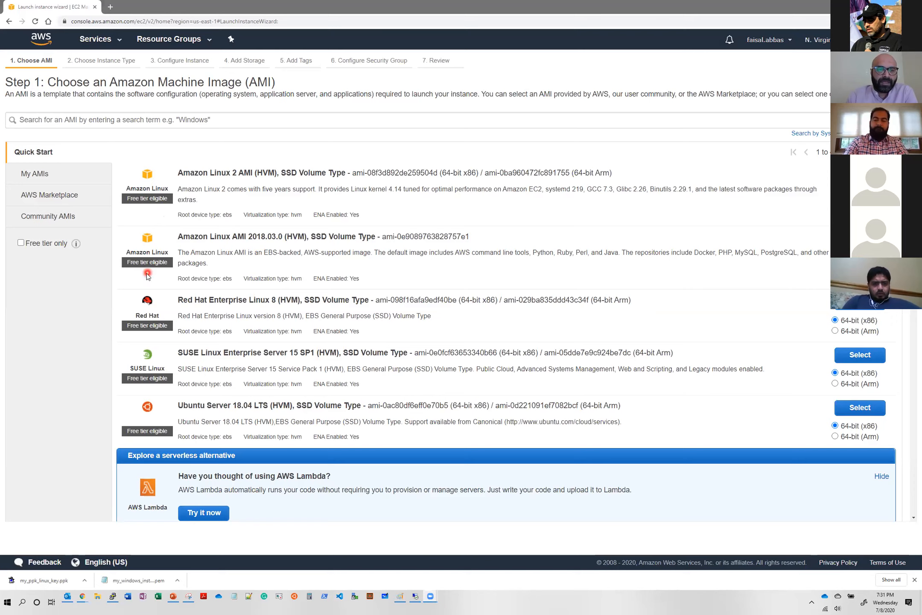
pyautogui.click(21, 244)
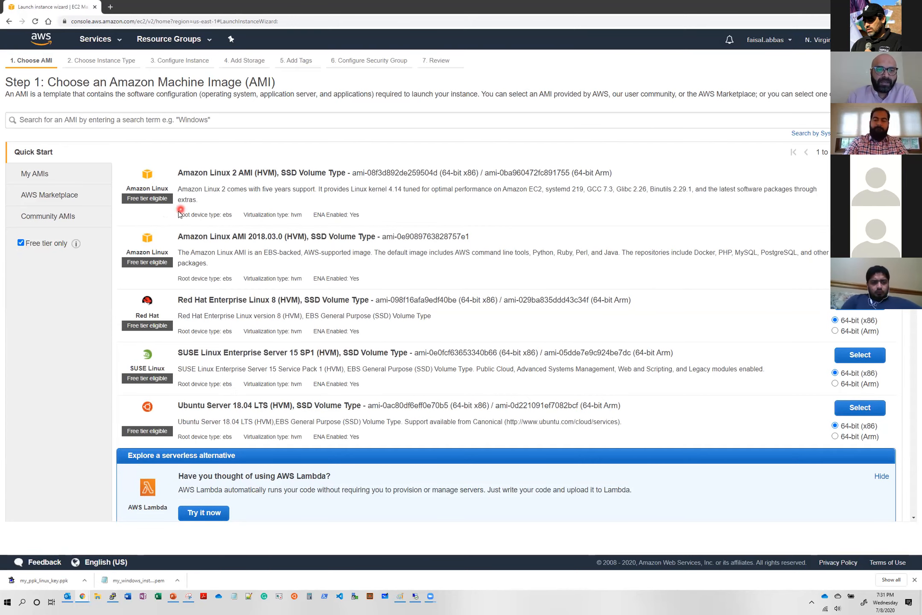
pyautogui.scroll(-1, 177, 210)
pyautogui.scroll(-7, 178, 211)
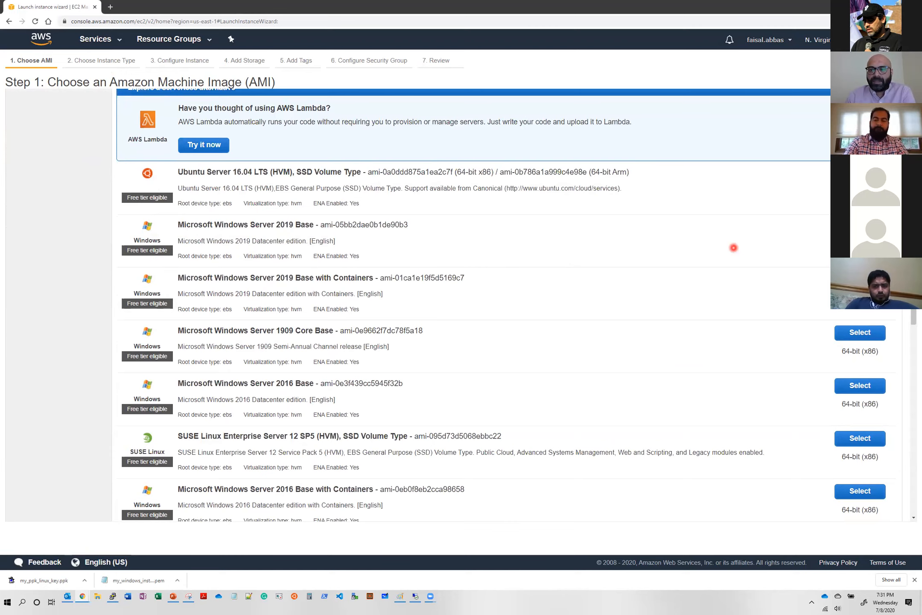
pyautogui.click(860, 226)
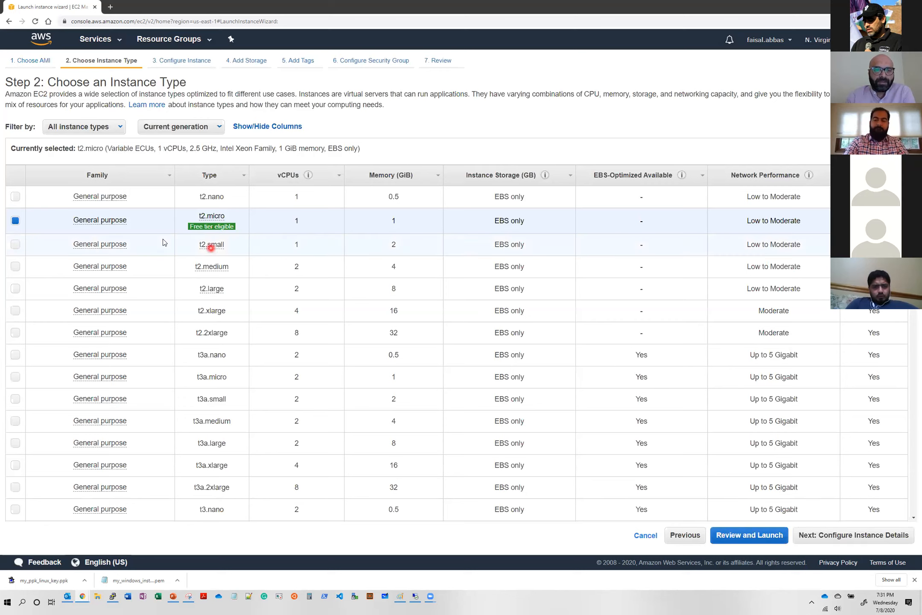
pyautogui.moveTo(213, 233)
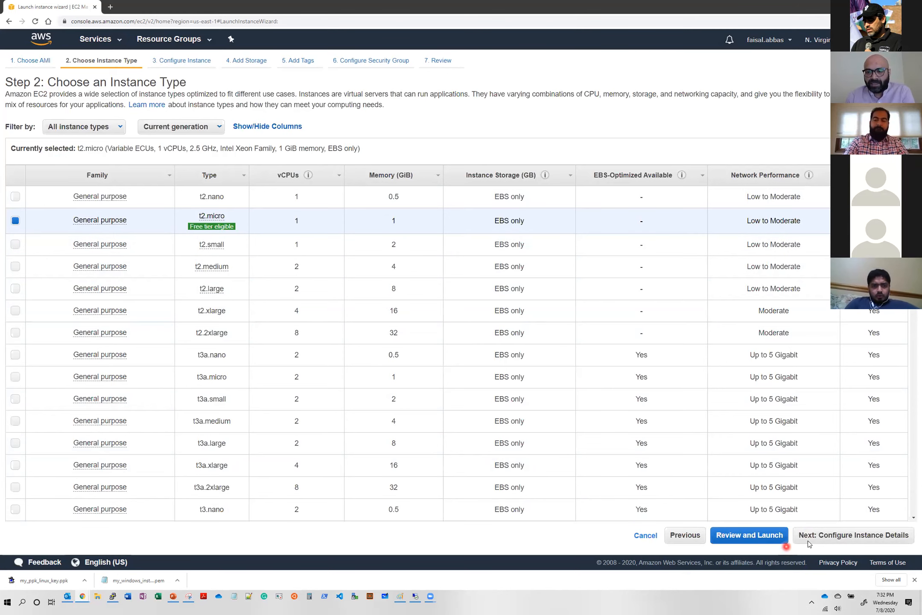
pyautogui.click(855, 536)
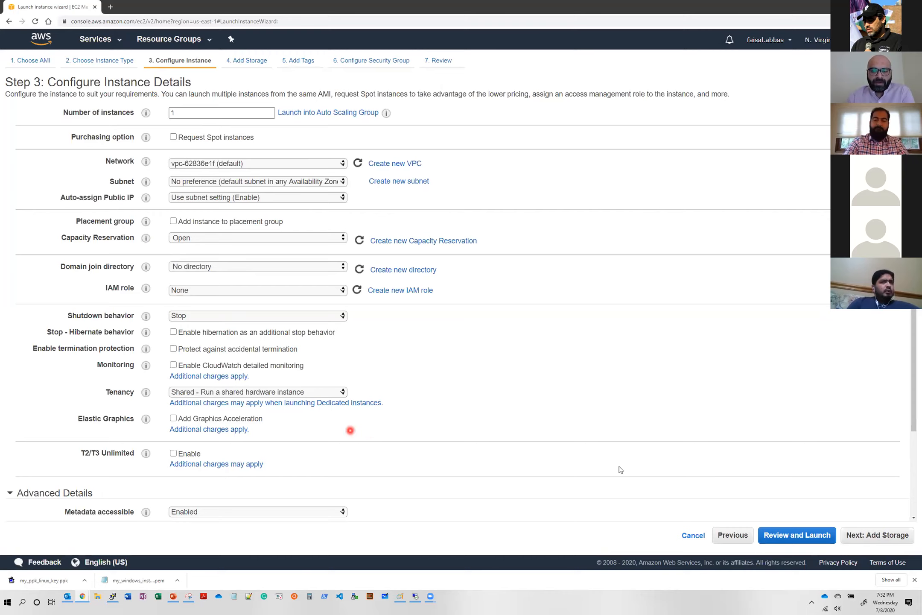
pyautogui.click(886, 540)
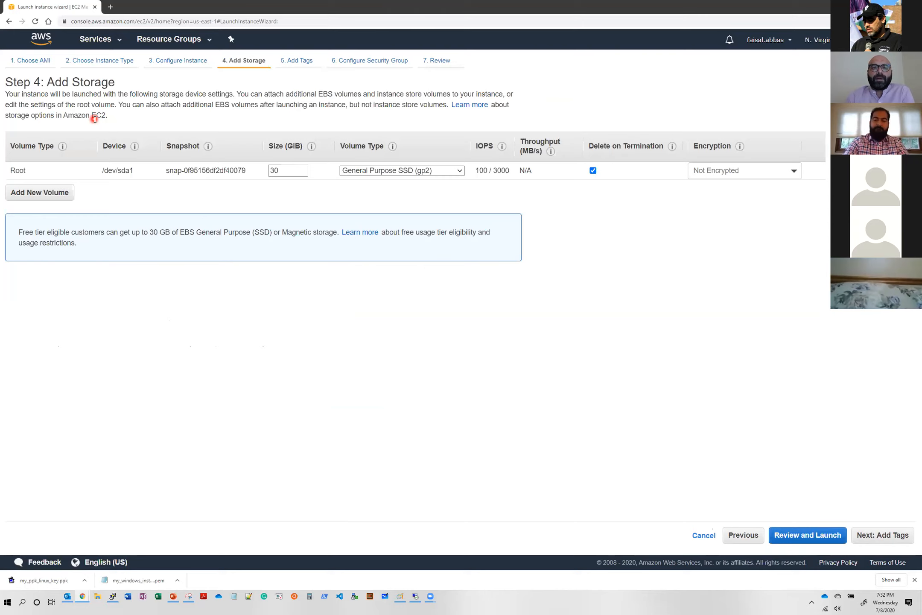
pyautogui.click(735, 540)
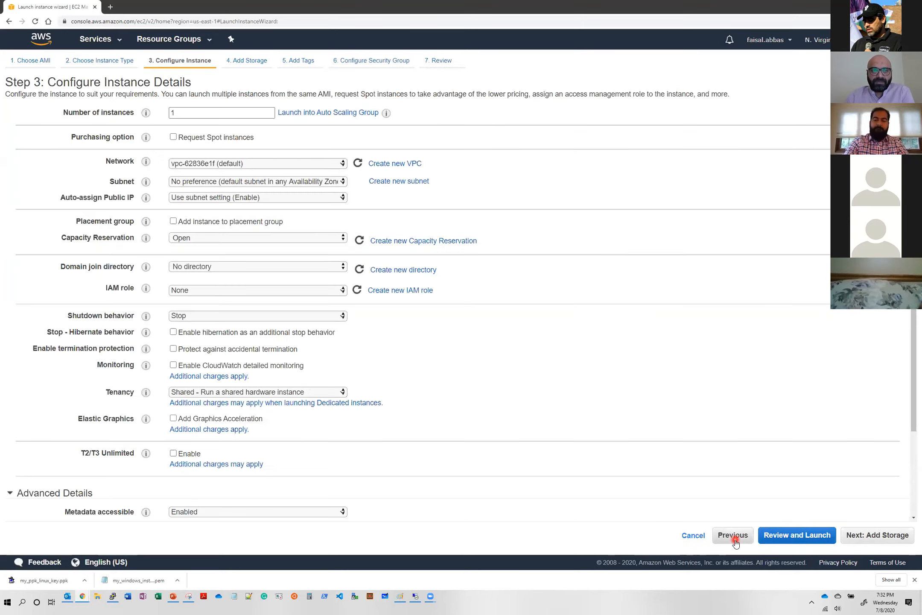
pyautogui.click(734, 541)
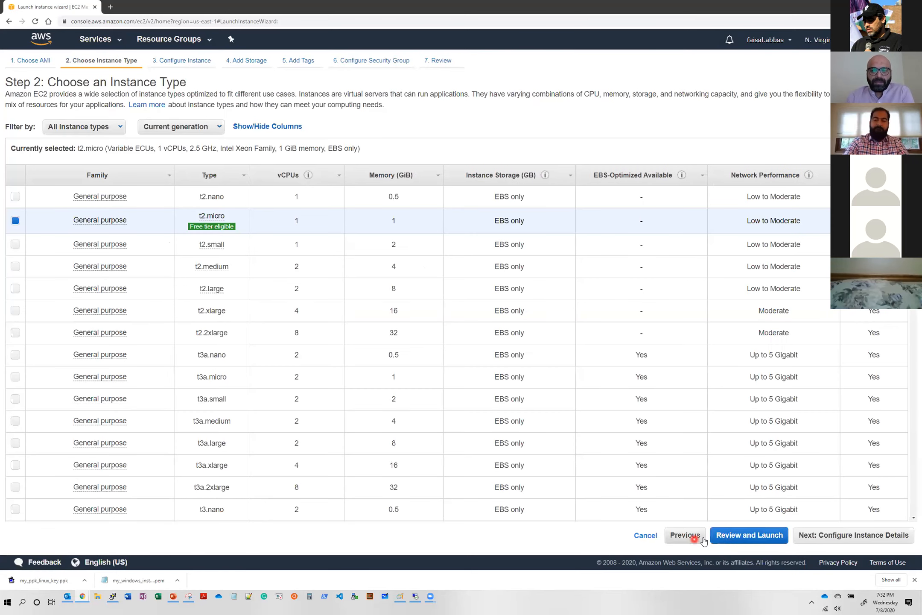
pyautogui.click(695, 539)
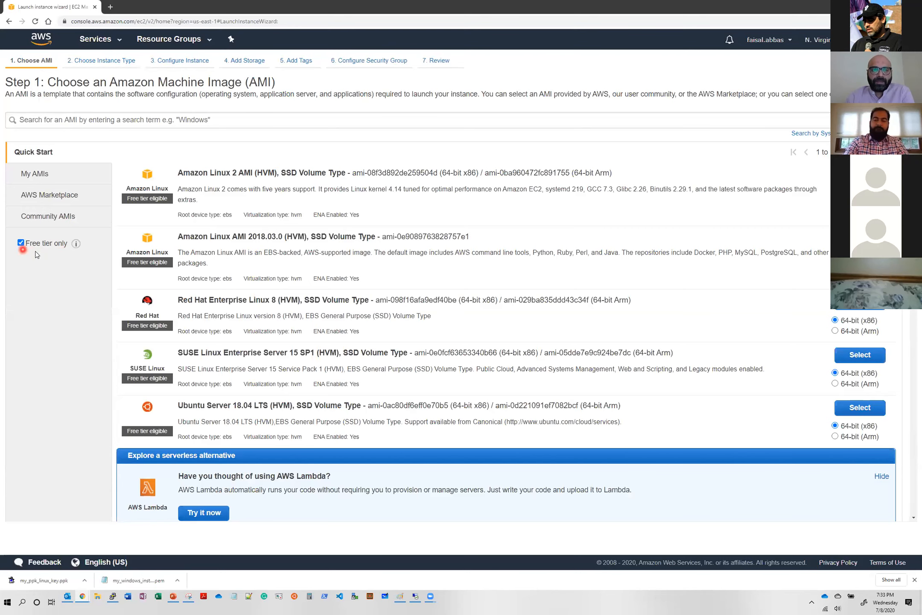
pyautogui.scroll(-3, 170, 353)
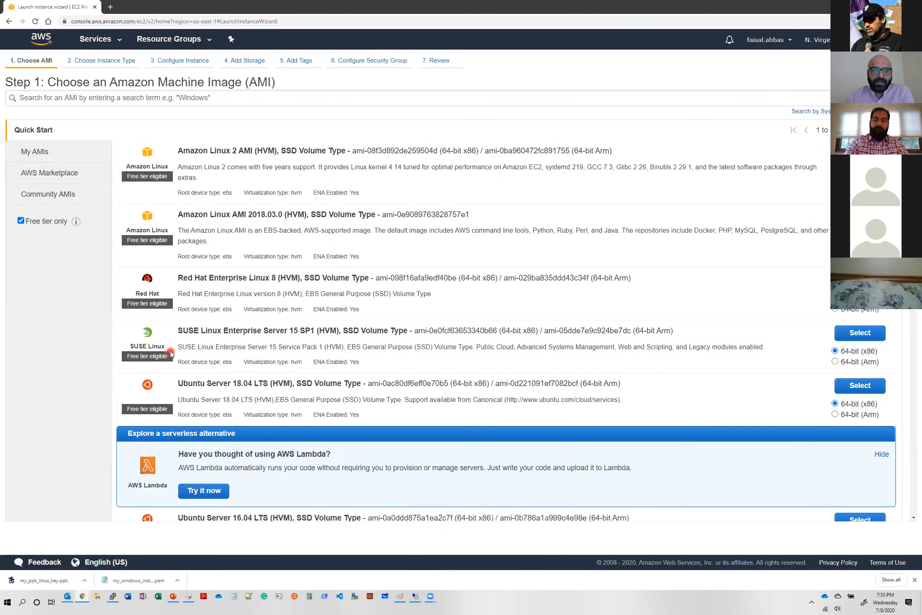
pyautogui.scroll(-5, 170, 353)
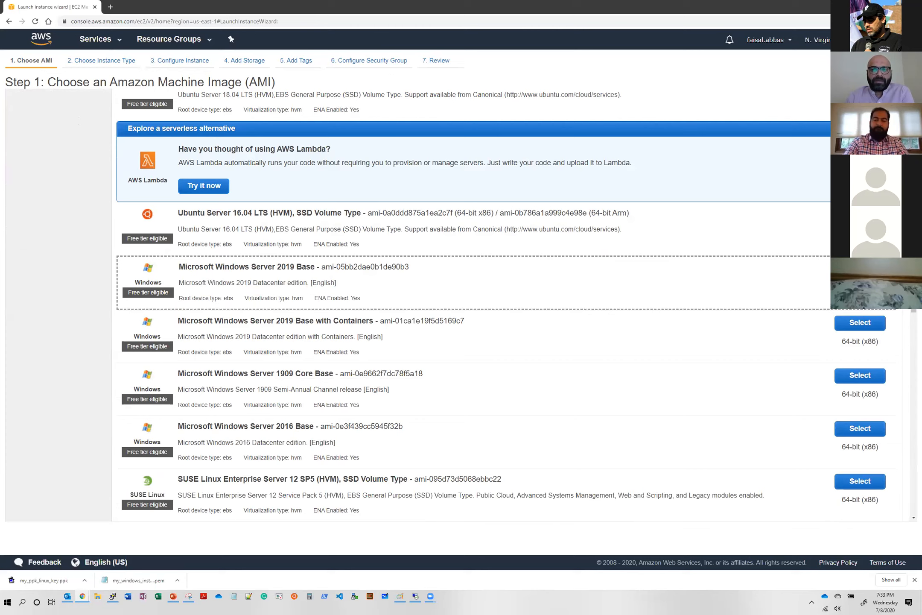
pyautogui.click(860, 269)
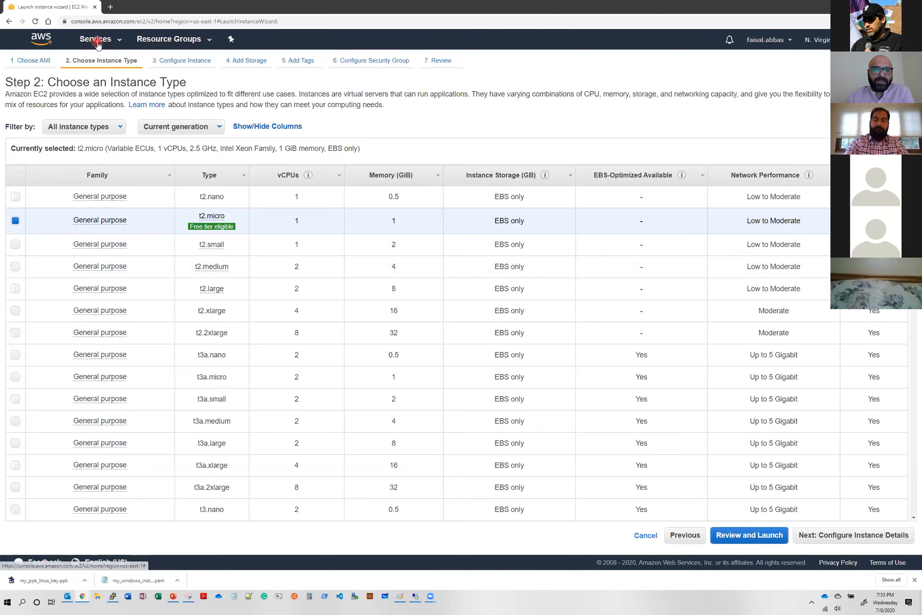
pyautogui.click(643, 534)
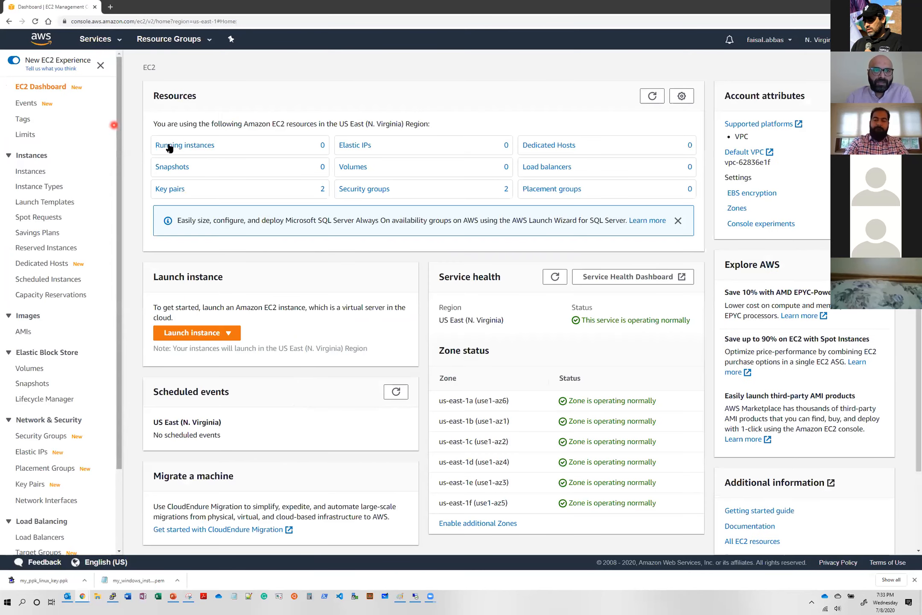
# - Return to the AWS Management Console home page and reopen the EC2 dashboard
pyautogui.click(37, 45)
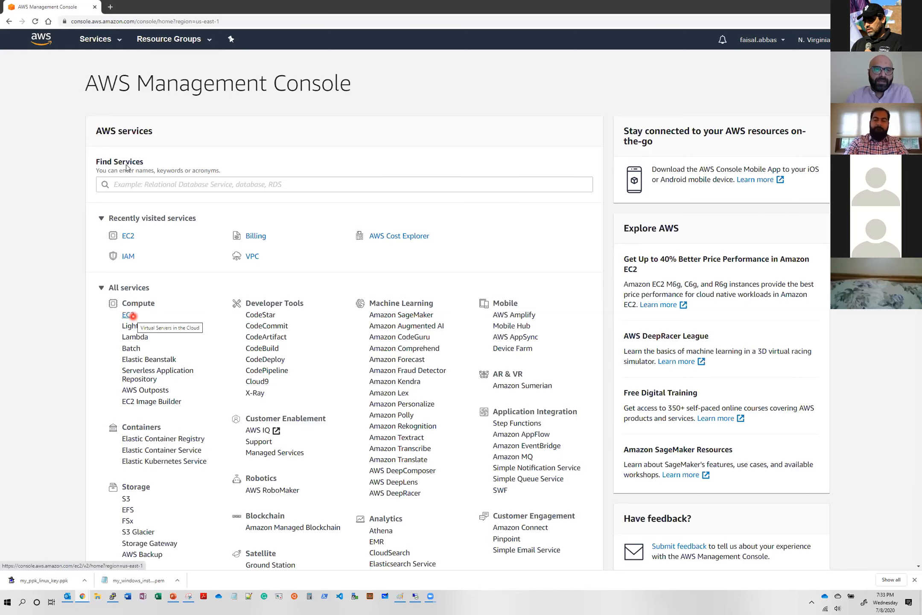
pyautogui.click(118, 41)
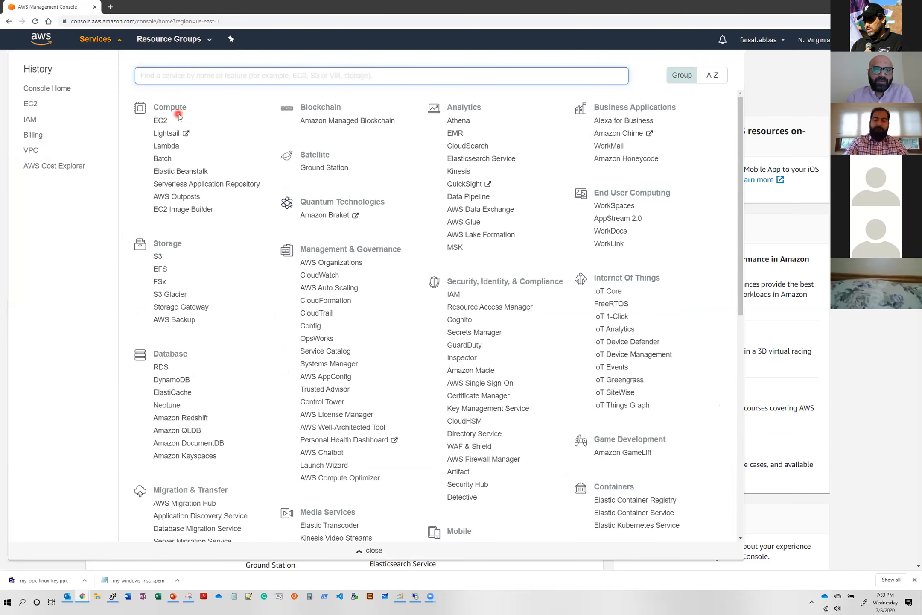
pyautogui.click(161, 122)
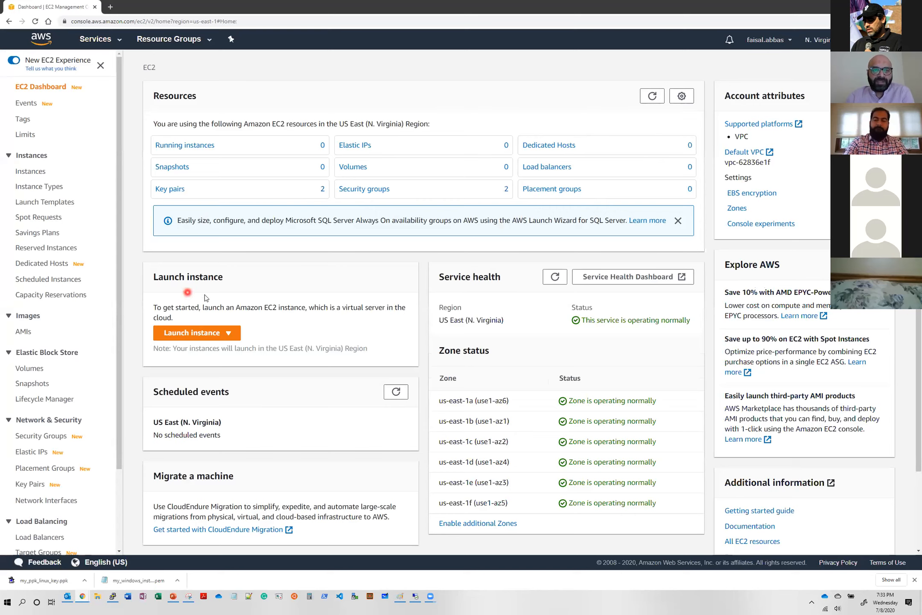
# - Start launching an EC2 instance, limit the AMIs to free tier only, and select Microsoft Windows Server 2019 Base
pyautogui.click(200, 337)
pyautogui.click(210, 350)
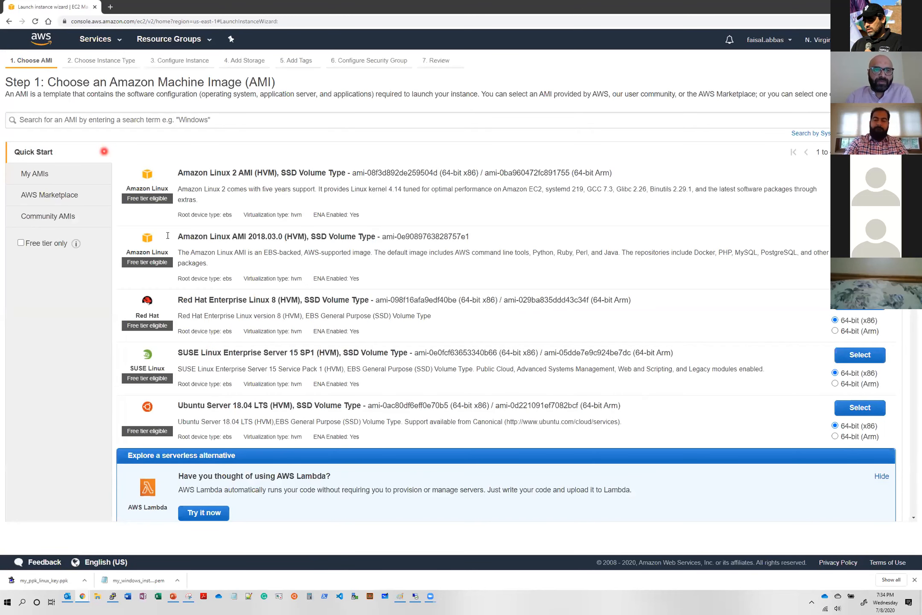
pyautogui.click(22, 243)
pyautogui.scroll(-5, 250, 316)
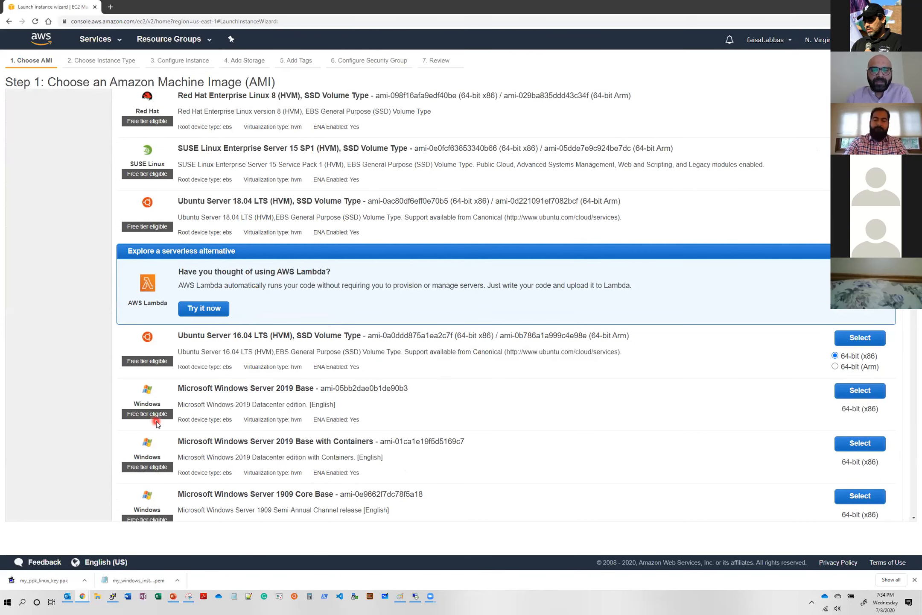
pyautogui.click(861, 394)
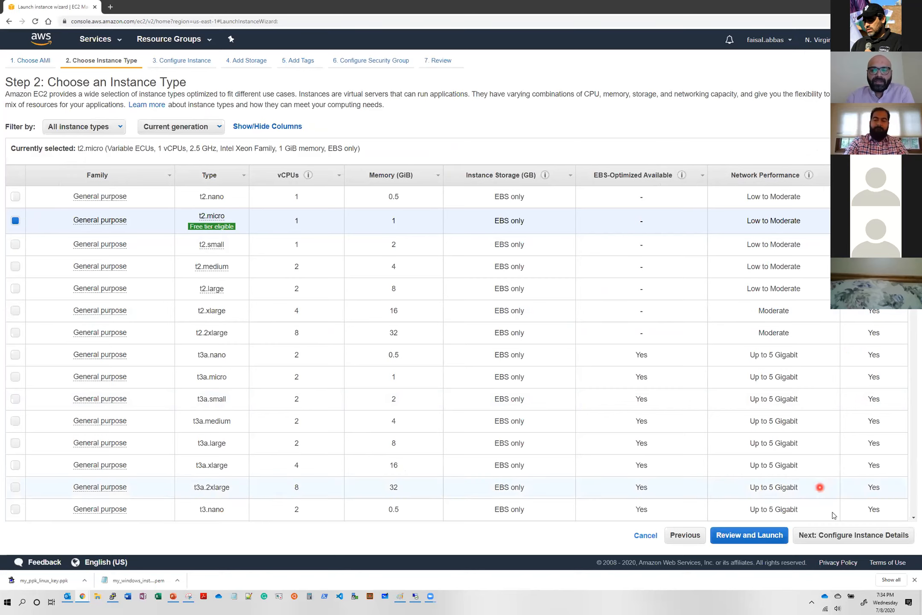
# - Accept the t2.micro instance type, default instance details and 30 GiB gp2 root volume, and proceed to the tags
pyautogui.click(853, 539)
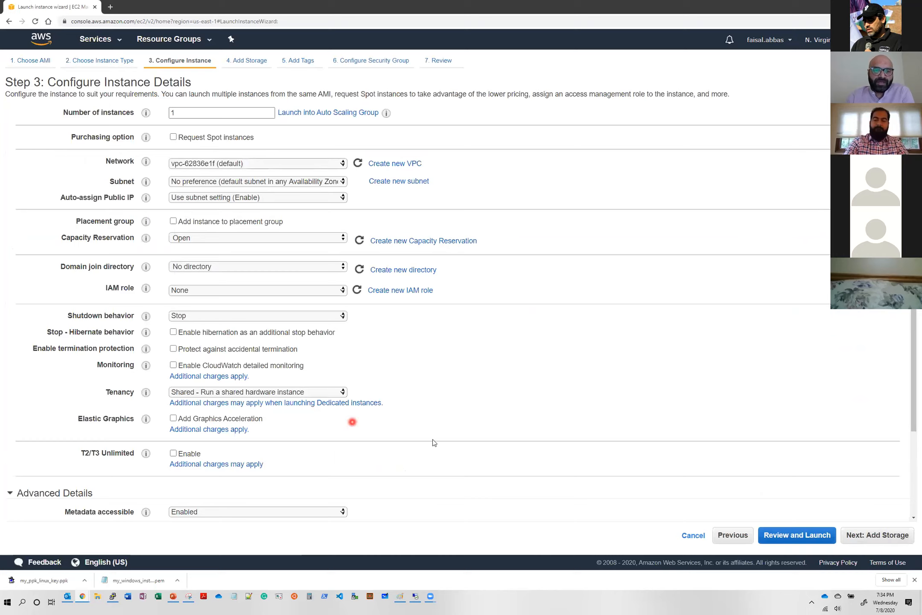
pyautogui.click(885, 539)
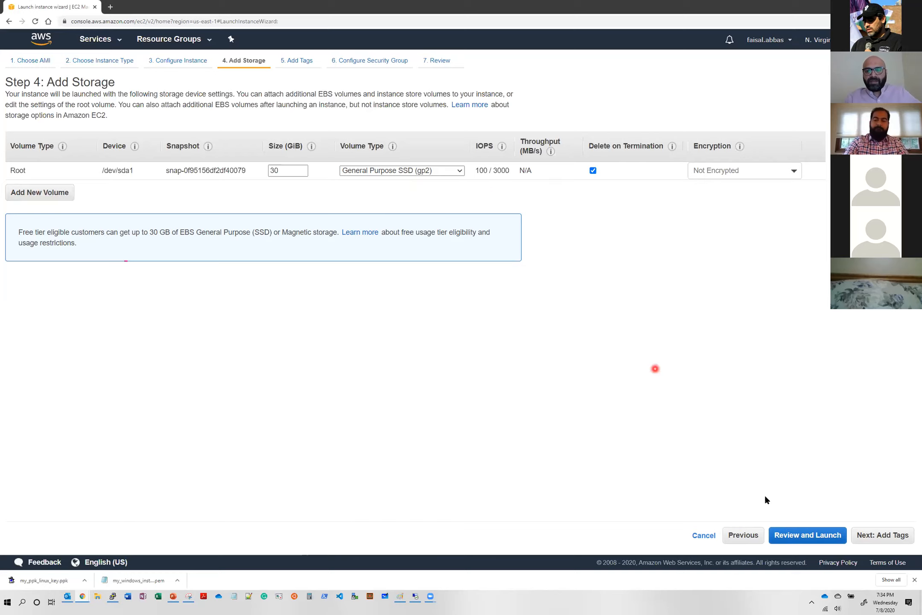
pyautogui.click(894, 544)
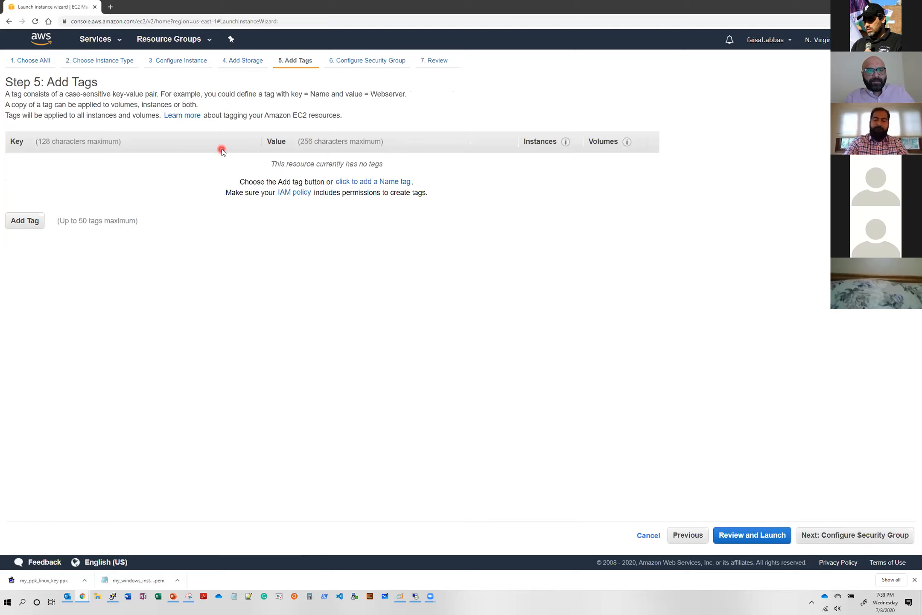
# - Add a tag with the key "Name" and the value "first windows instance"
pyautogui.click(26, 221)
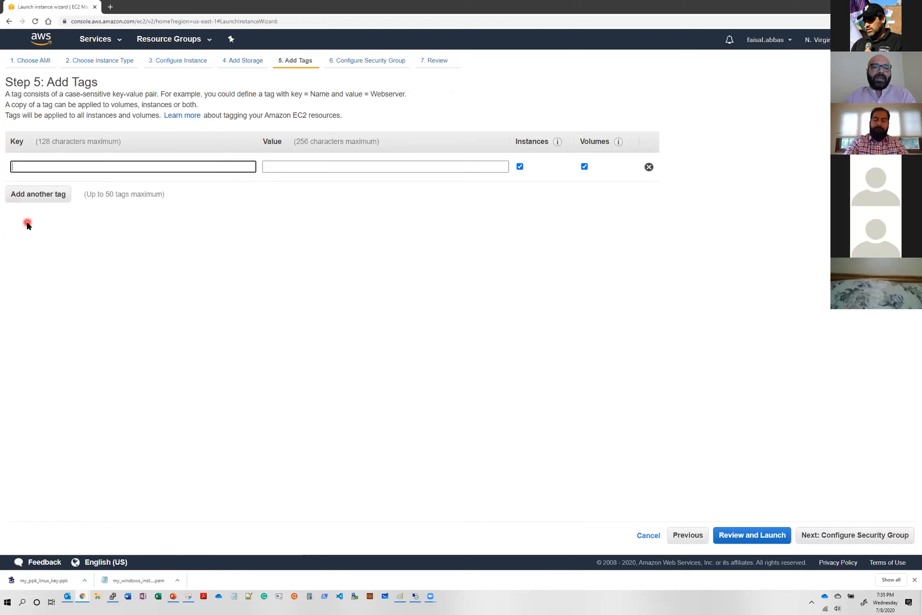
pyautogui.click(27, 168)
pyautogui.click(48, 204)
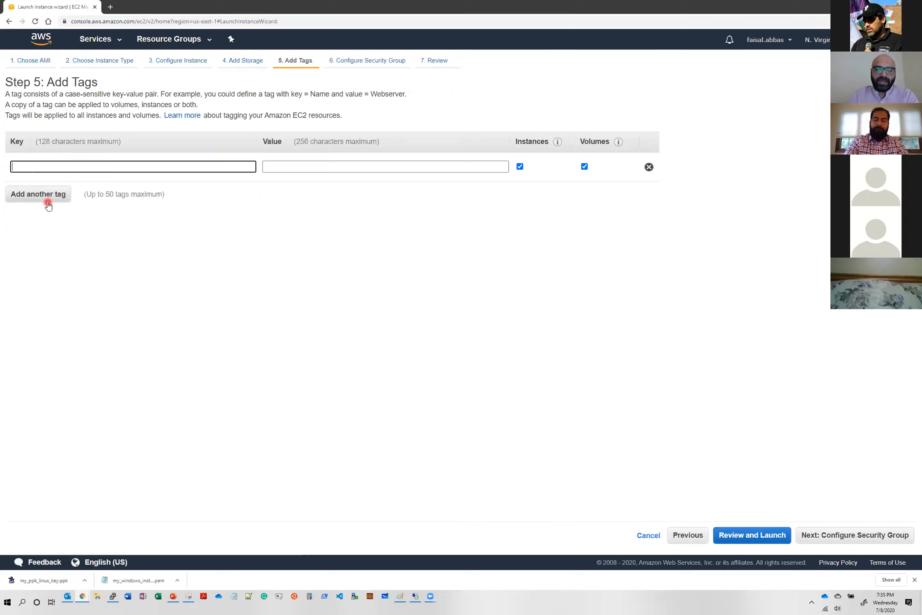
pyautogui.write('Name')
pyautogui.press('Tab')
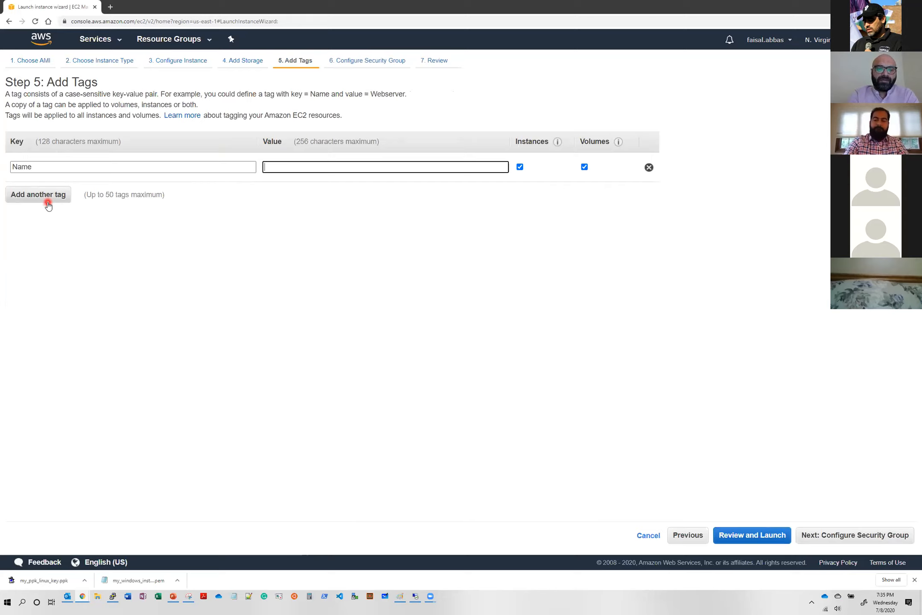
pyautogui.write('first windows instance')
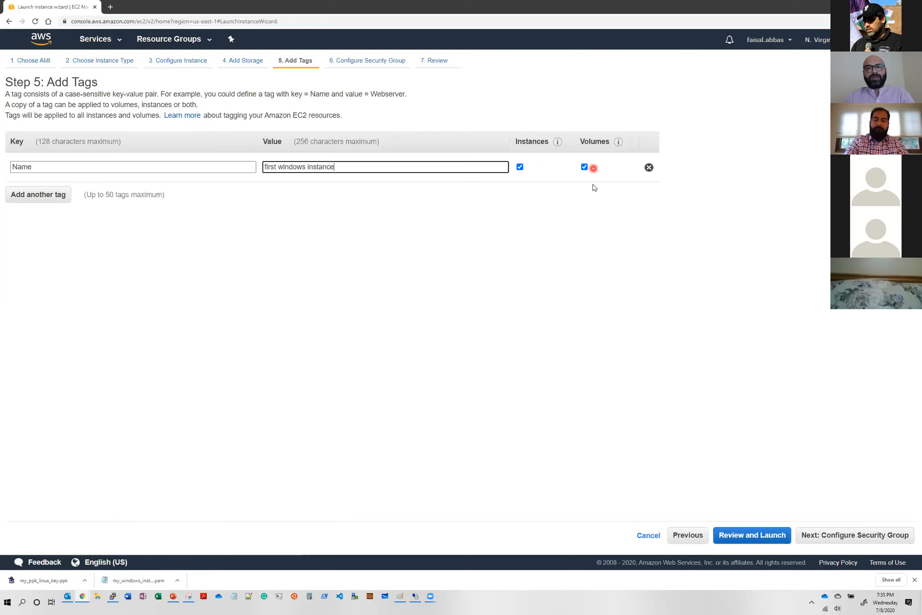
# - Assign the existing security group my_sg_cloud_training to the instance and proceed to the launch review
pyautogui.click(840, 543)
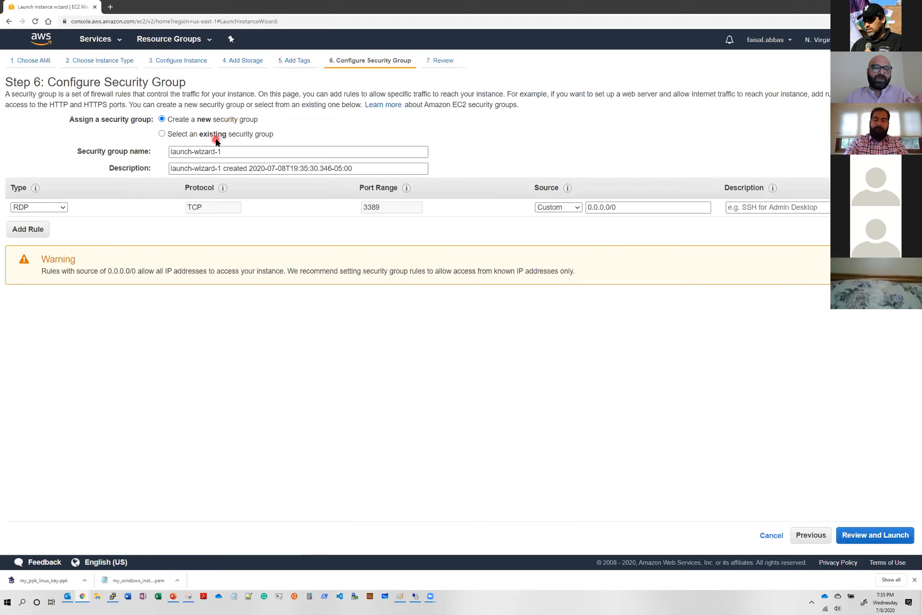
pyautogui.click(189, 136)
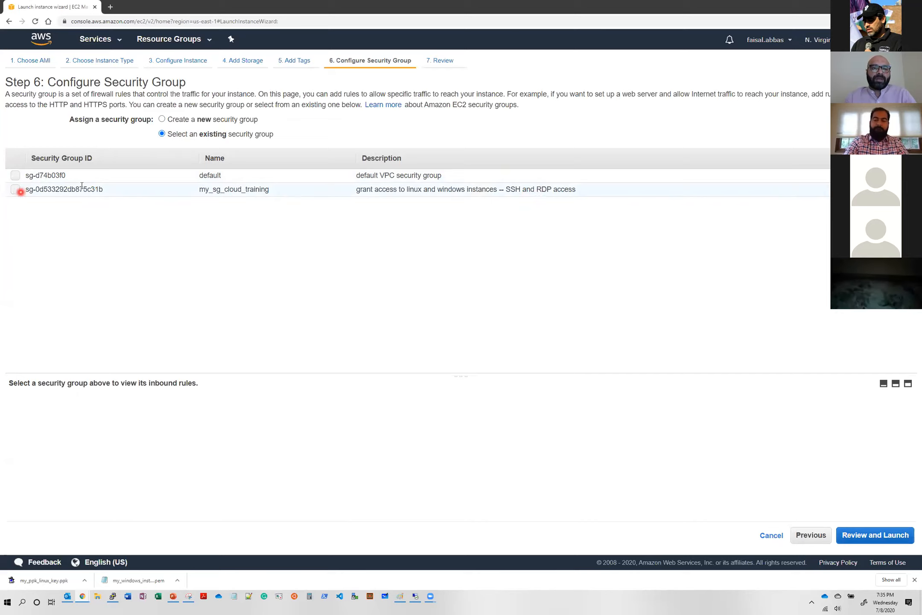
pyautogui.click(17, 190)
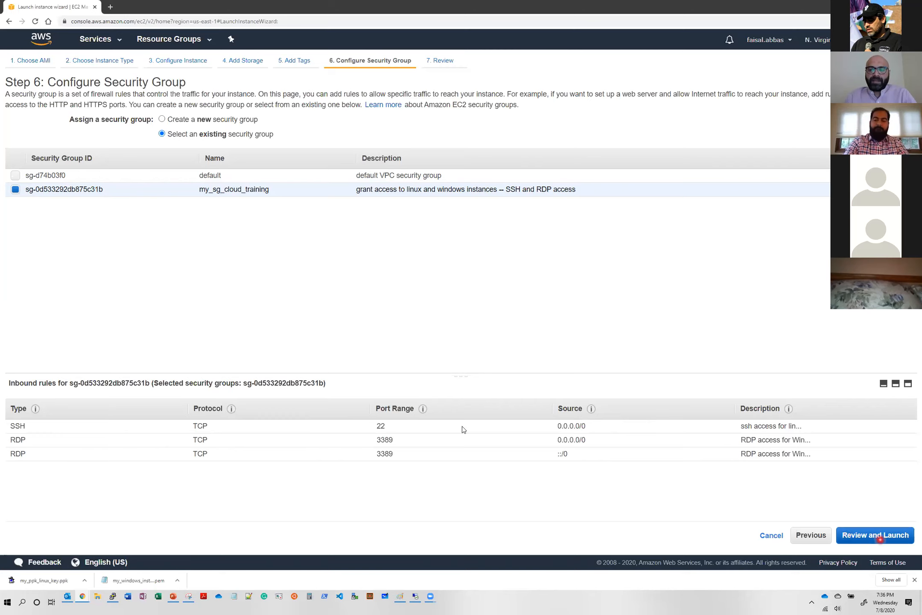
pyautogui.click(880, 539)
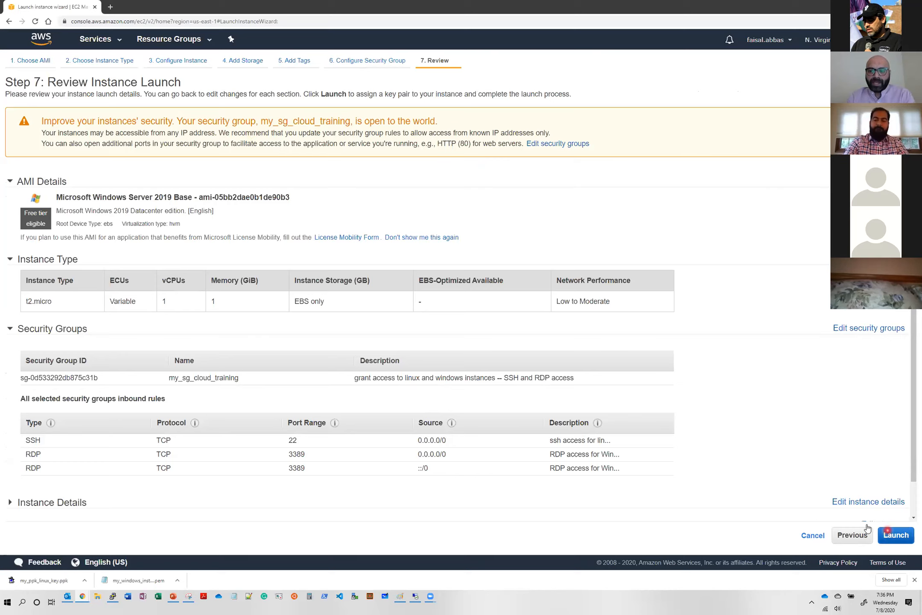
# - Launch the Windows instance with the existing key pair my_windows_instance_key, acknowledging access to its private key file
pyautogui.click(894, 536)
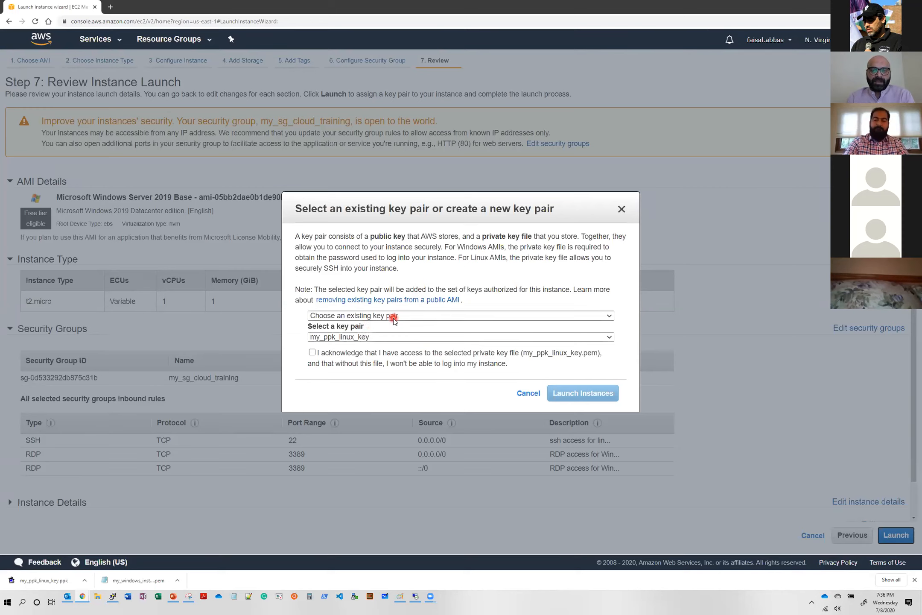
pyautogui.click(416, 317)
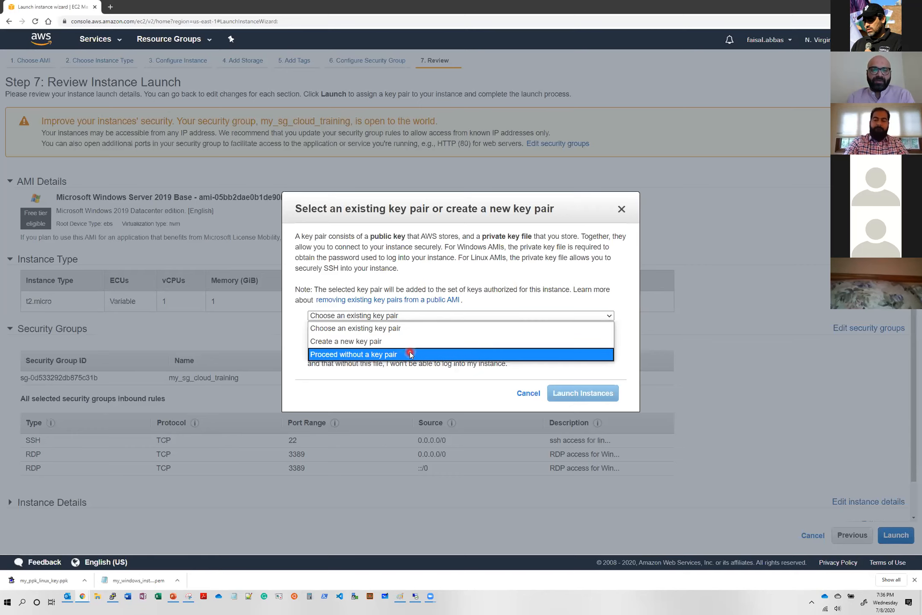
pyautogui.click(410, 328)
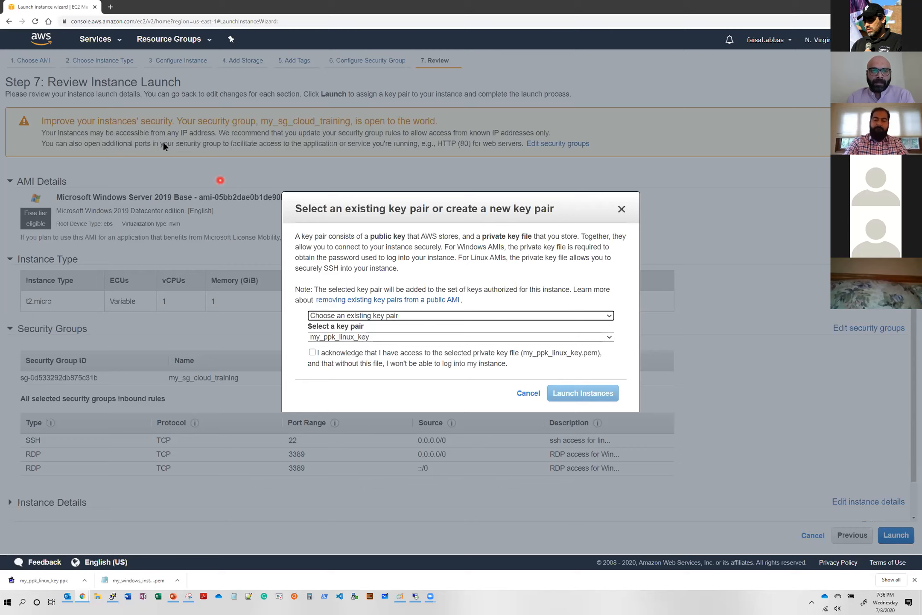
pyautogui.click(105, 159)
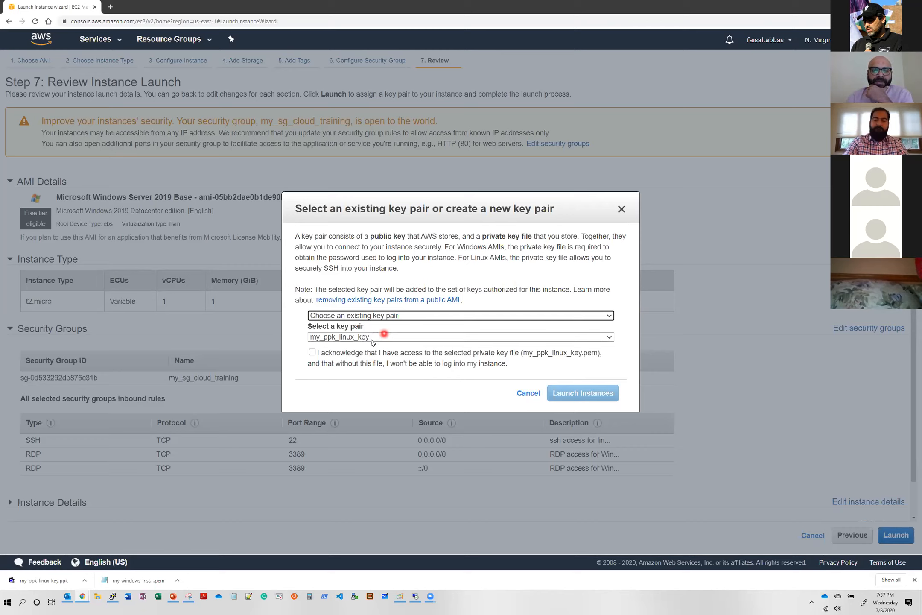
pyautogui.click(396, 337)
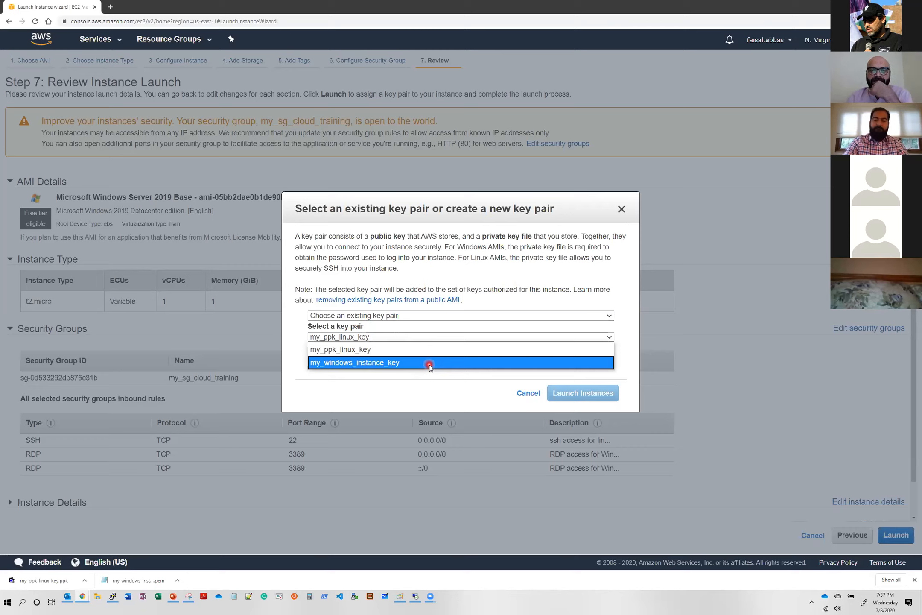
pyautogui.click(429, 363)
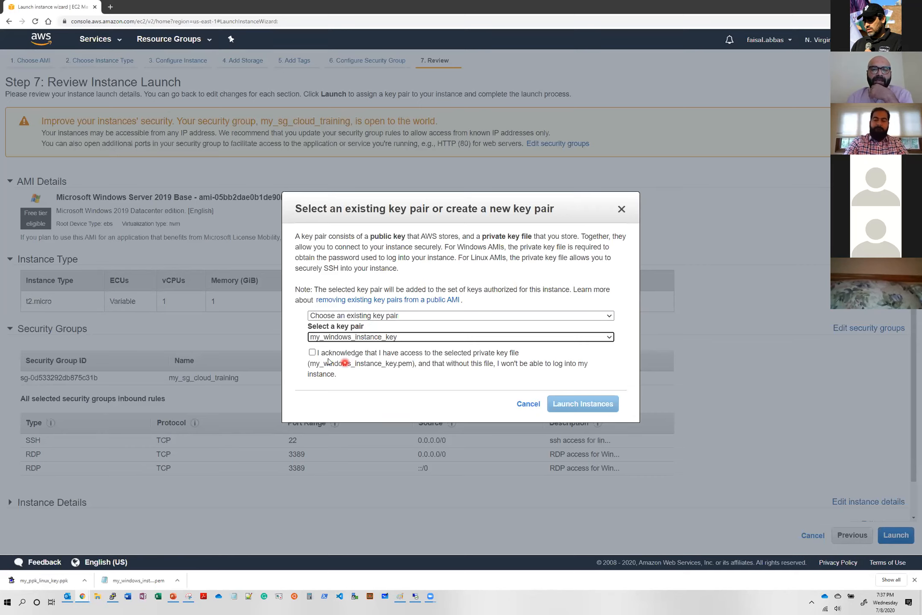
pyautogui.click(313, 353)
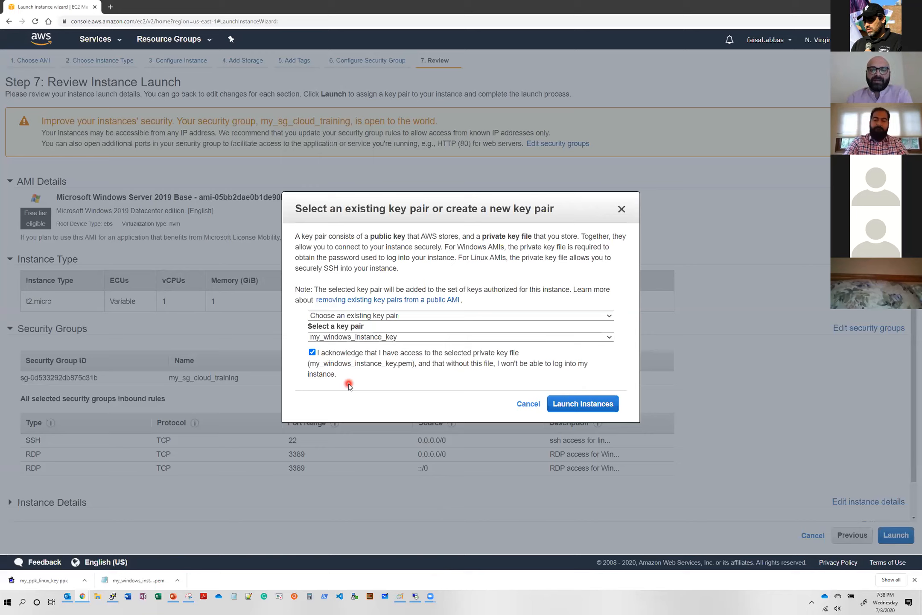
pyautogui.click(600, 409)
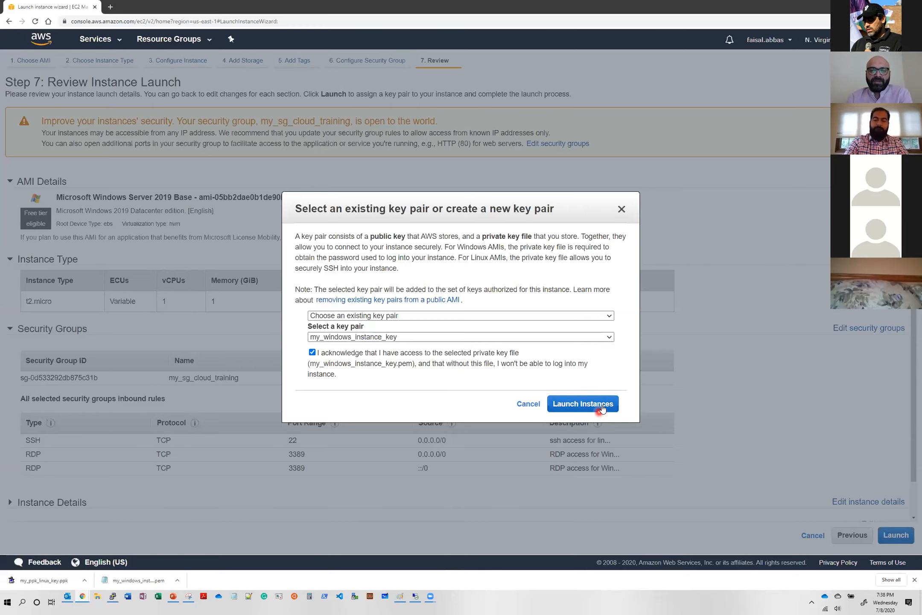
pyautogui.click(602, 406)
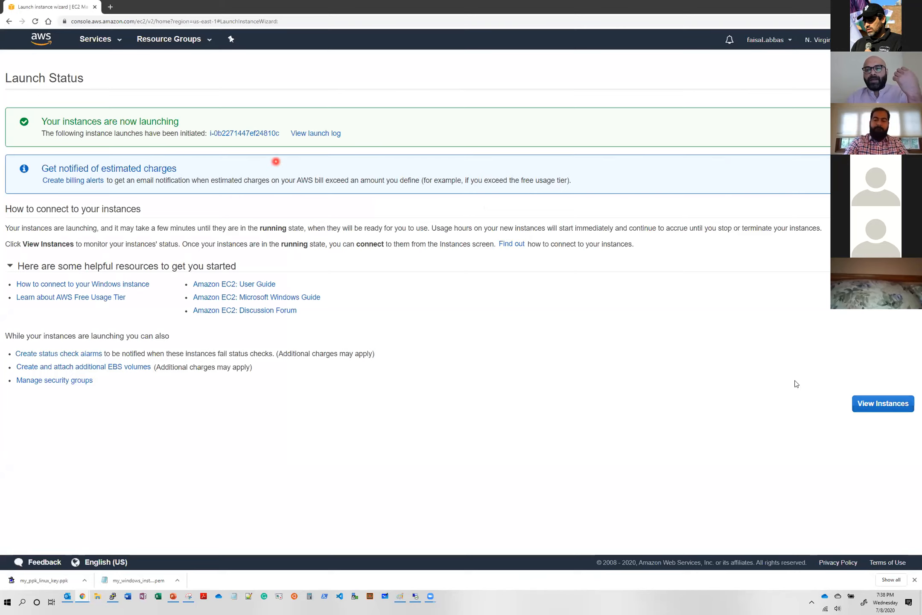
# - Open the instances list, enlarge its area and examine the entry for first windows instance
pyautogui.click(883, 408)
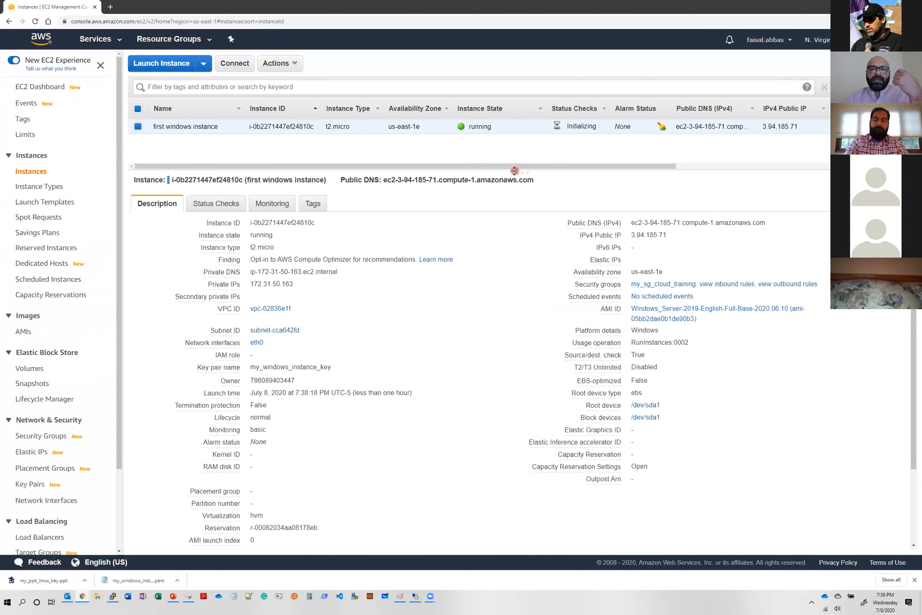
pyautogui.moveTo(515, 175); pyautogui.dragTo(509, 231)
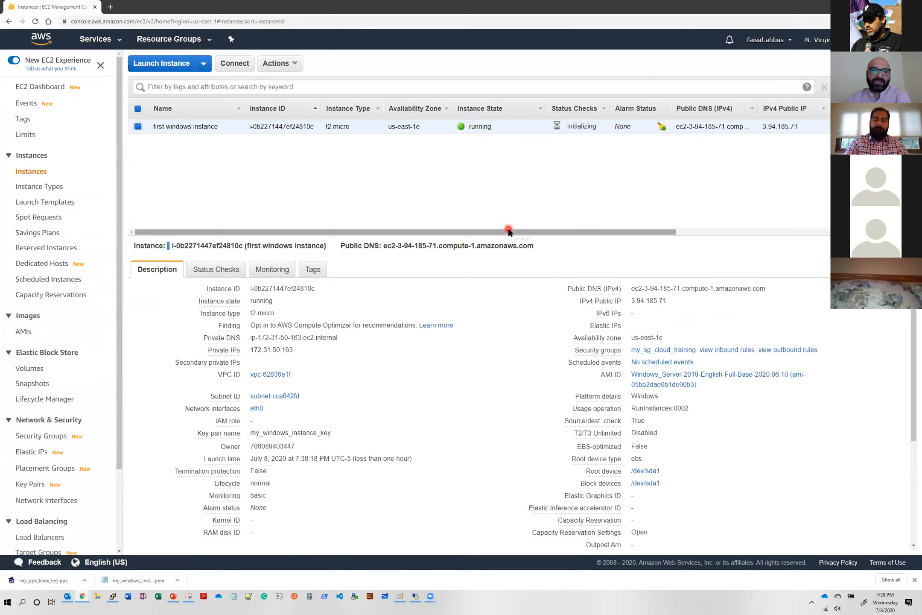
pyautogui.click(138, 128)
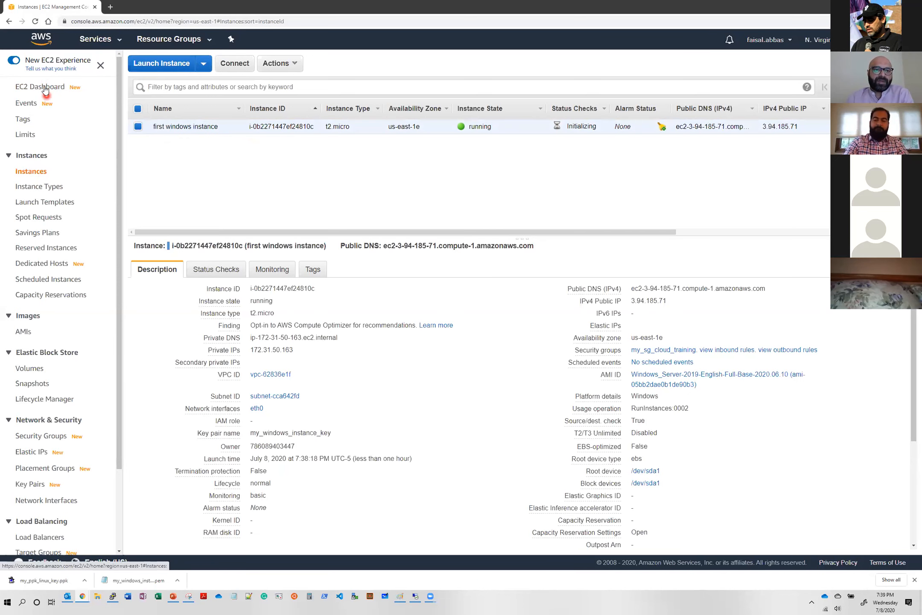
pyautogui.click(94, 40)
pyautogui.click(169, 124)
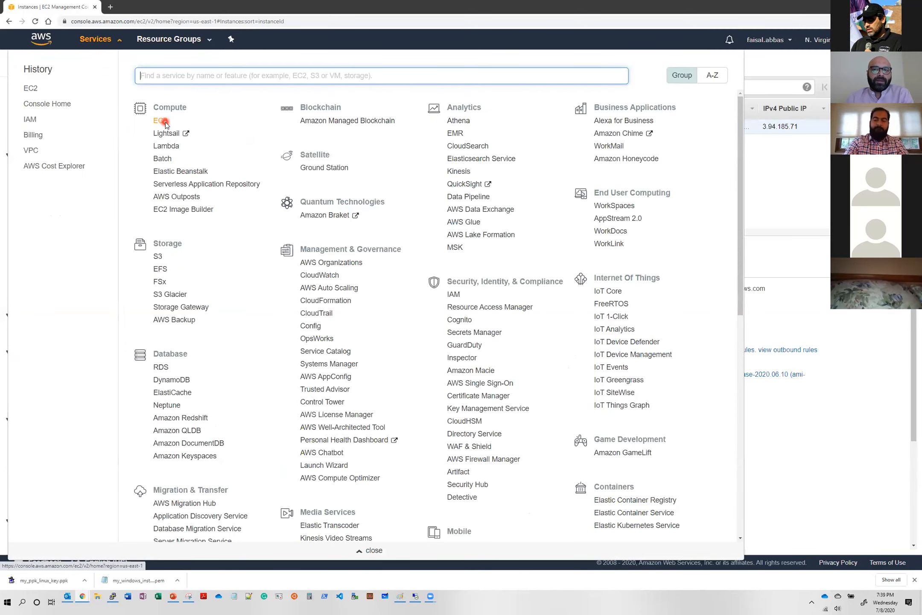
pyautogui.click(767, 62)
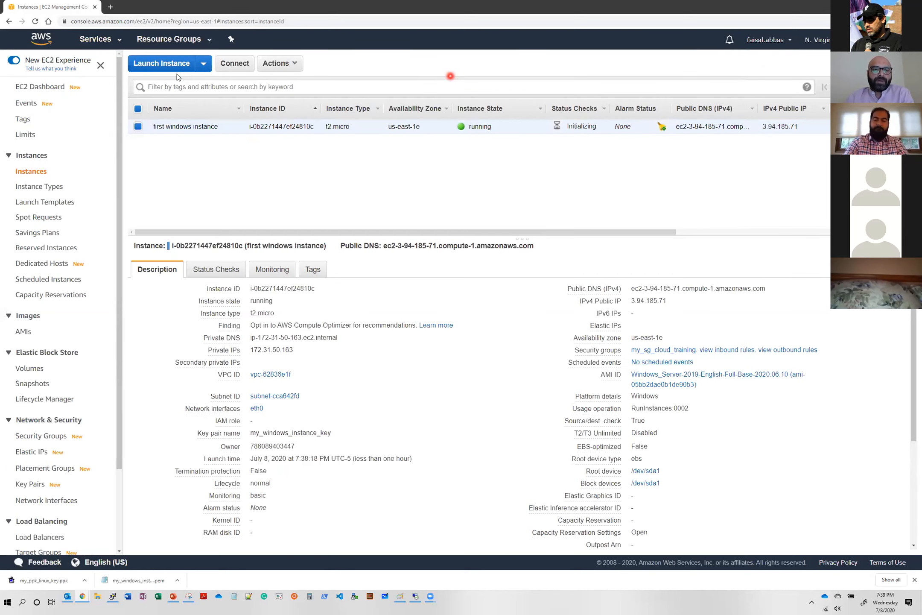
# - Start launching another EC2 instance, limit the AMIs to free tier only, and select Amazon Linux 2 AMI (HVM), SSD Volume Type
pyautogui.click(169, 67)
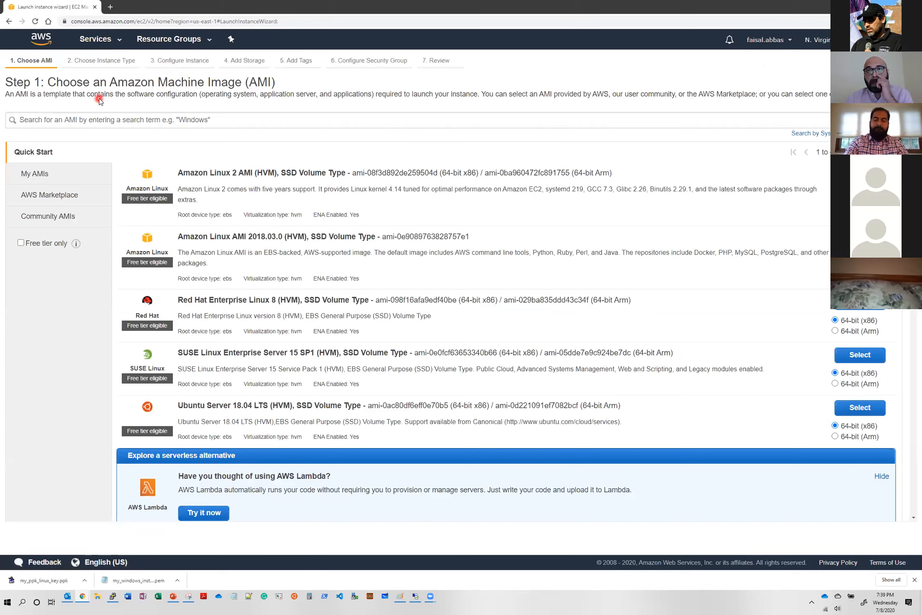
pyautogui.click(29, 248)
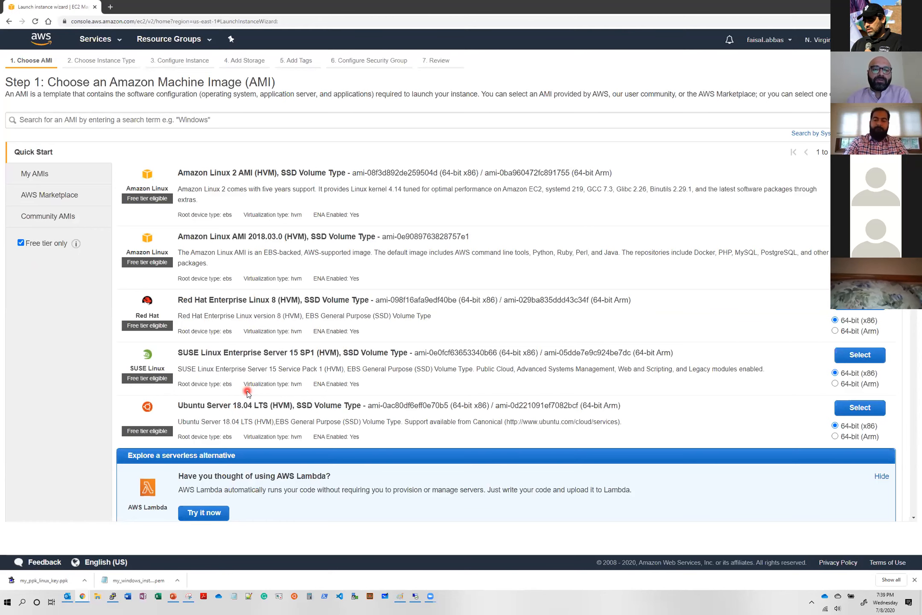
pyautogui.scroll(-2, 248, 392)
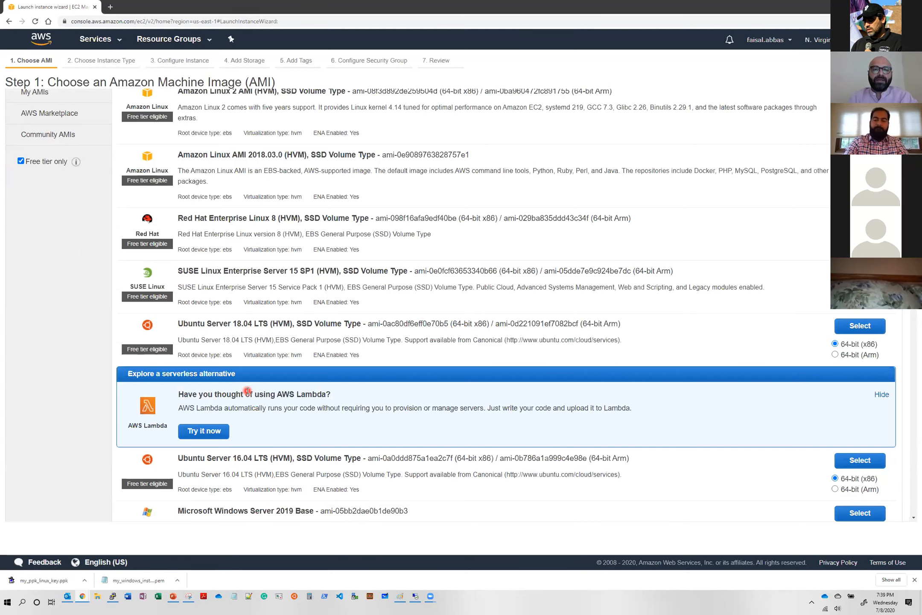
pyautogui.scroll(2, 200, 299)
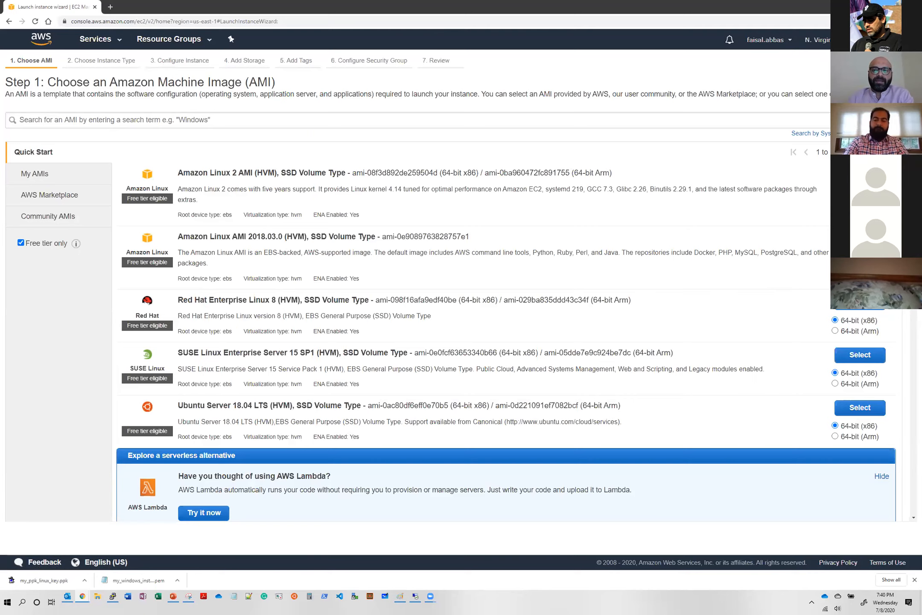
pyautogui.click(860, 175)
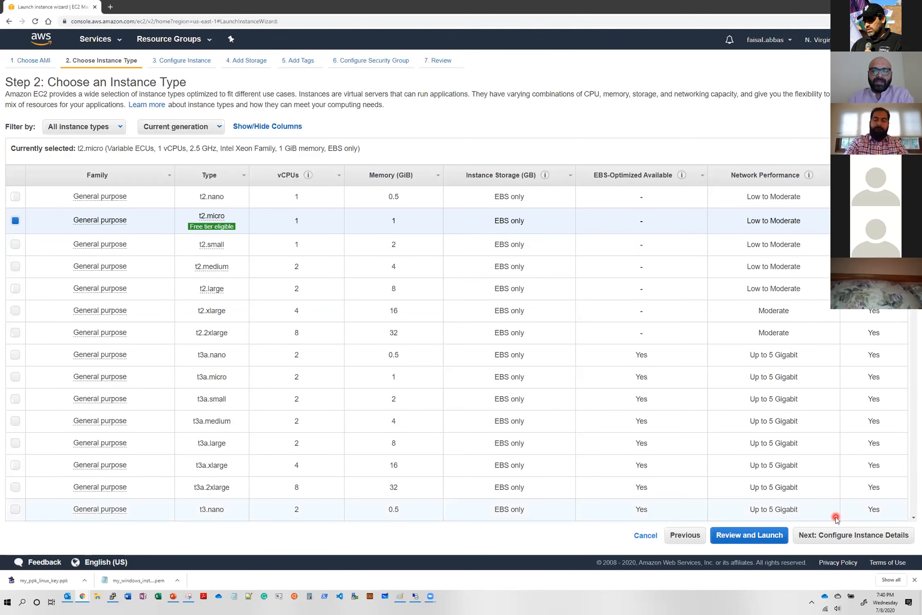
# - Accept the t2.micro instance type, default instance details and 8 GiB gp2 root volume, and proceed to the tags
pyautogui.click(847, 539)
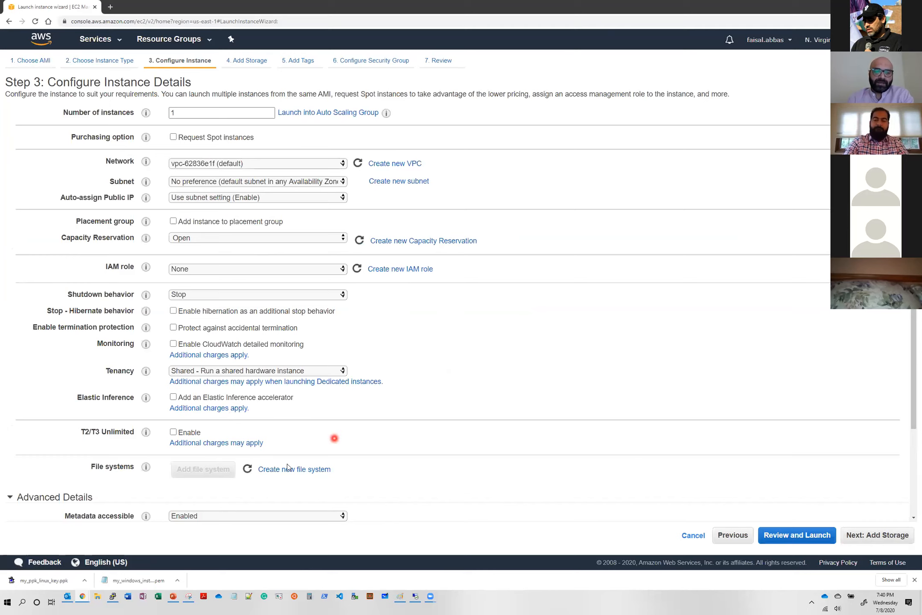
pyautogui.click(886, 539)
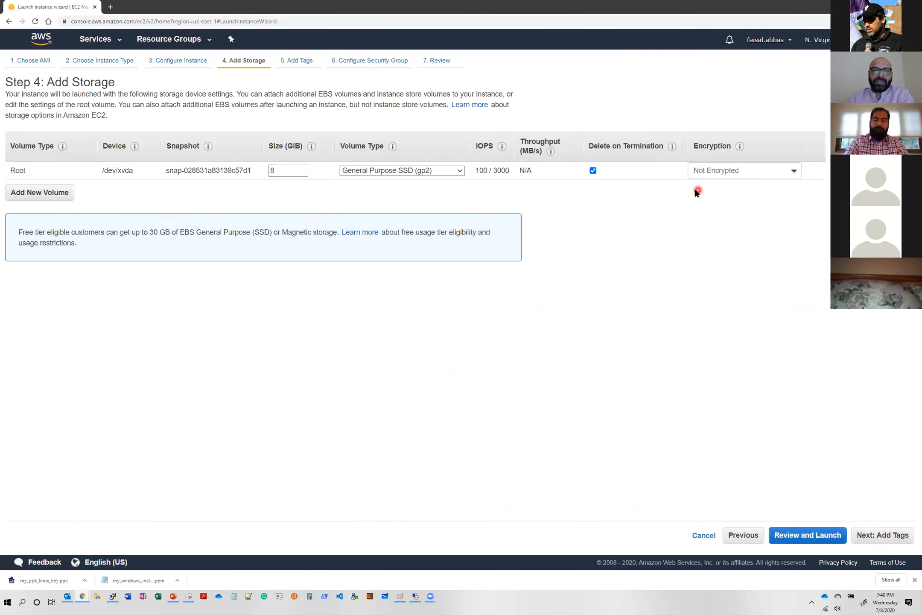
pyautogui.click(858, 538)
# - Add a tag with the key "Name" and the value "first_linux" to the Linux instance
pyautogui.click(25, 225)
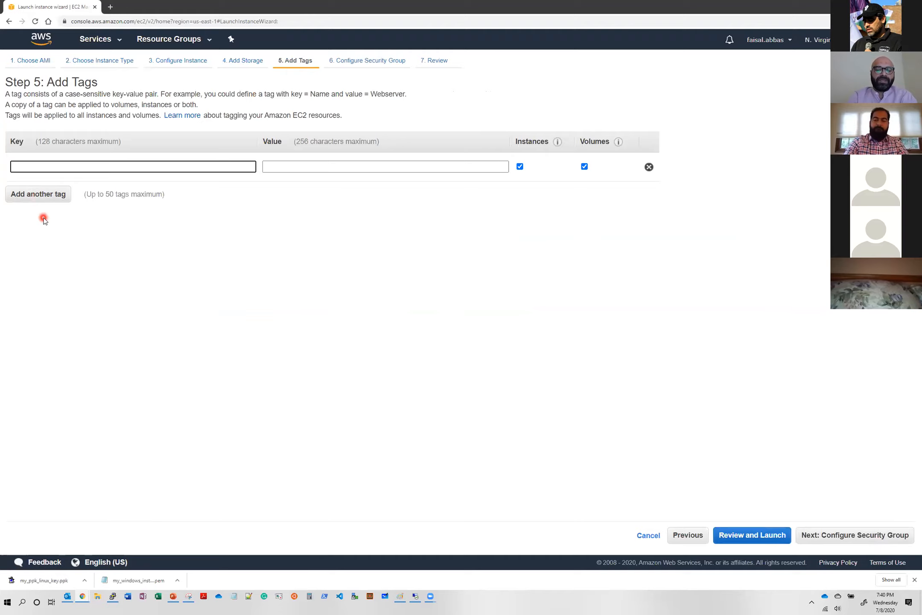
pyautogui.write('Name')
pyautogui.press('Tab')
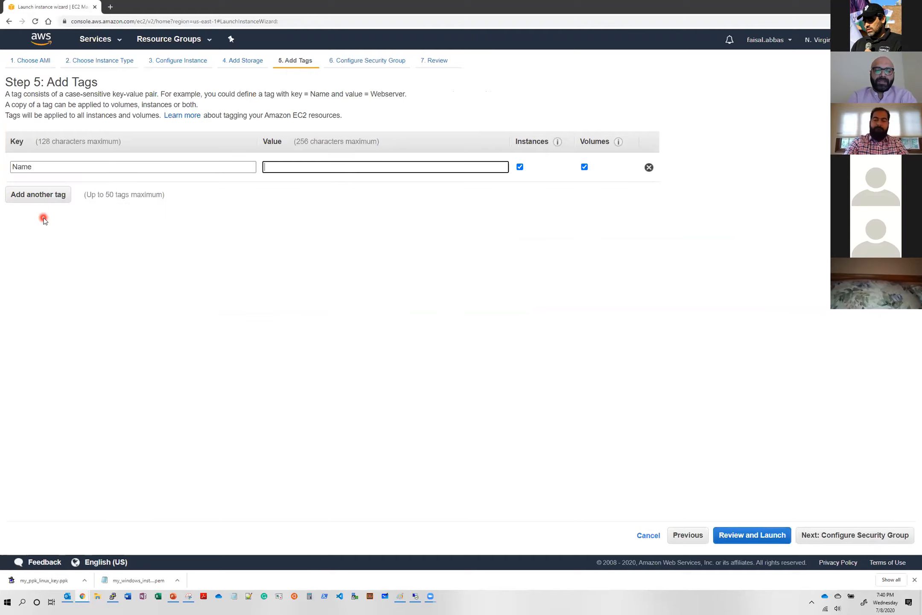
pyautogui.write('first')
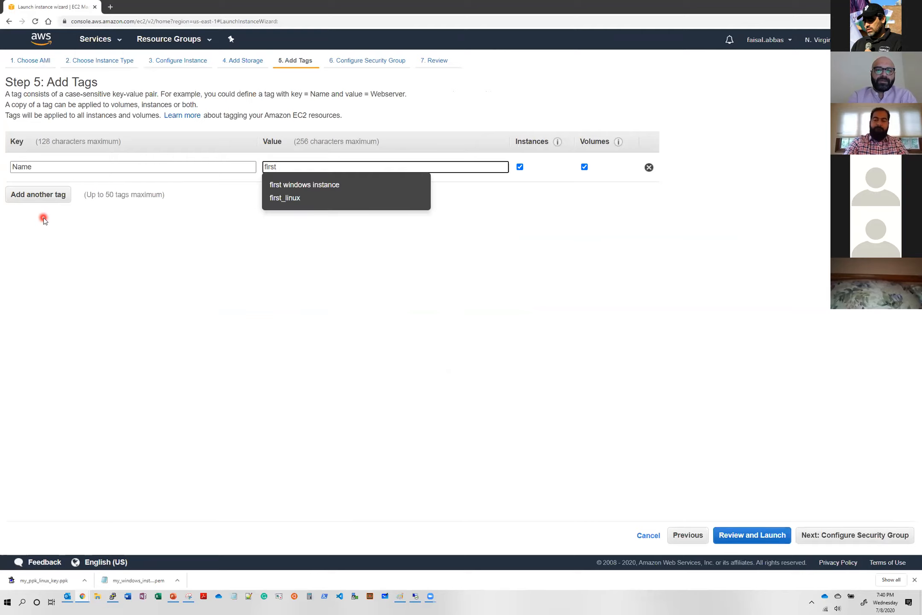
pyautogui.click(289, 201)
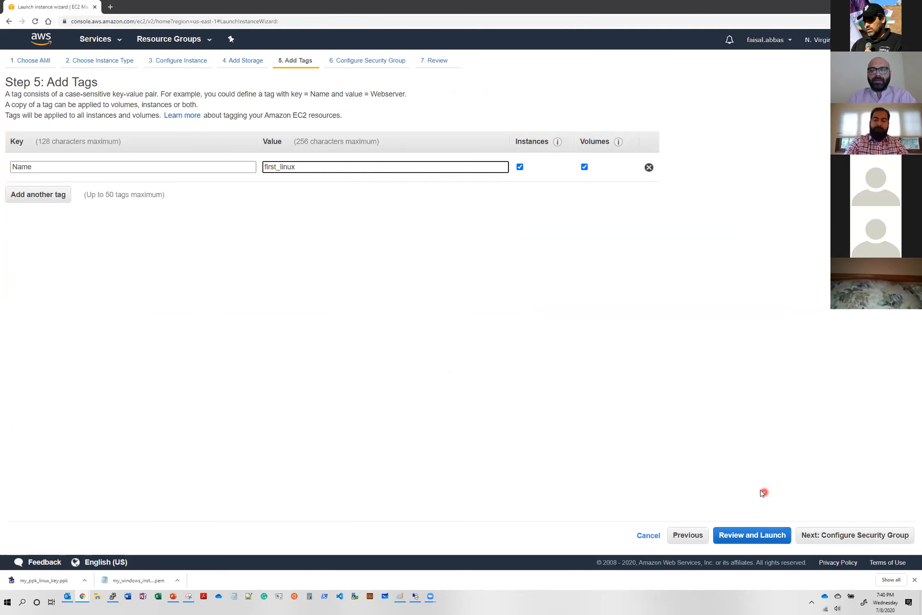
# - Assign the existing security group my_sg_cloud_training to the Linux instance and proceed to the launch review
pyautogui.click(880, 536)
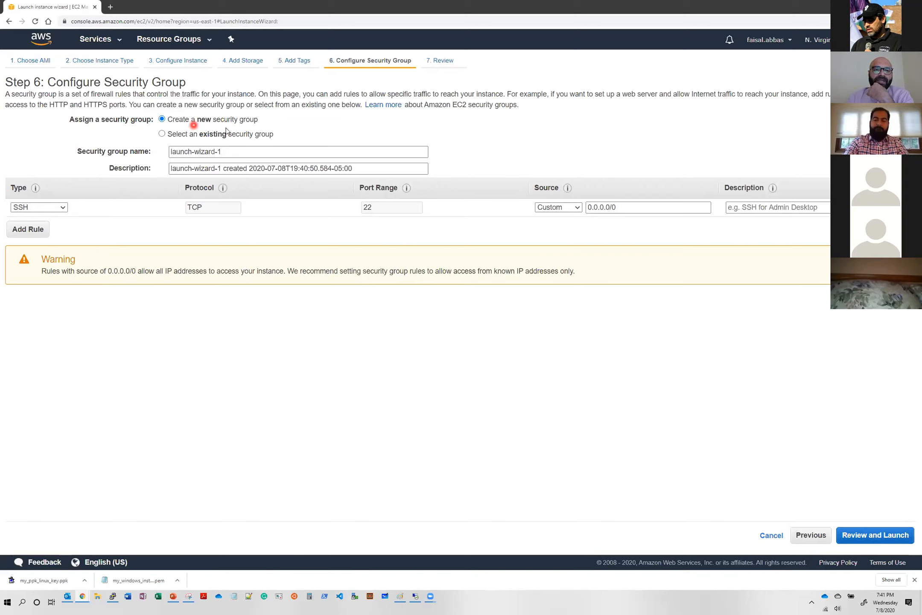
pyautogui.click(196, 135)
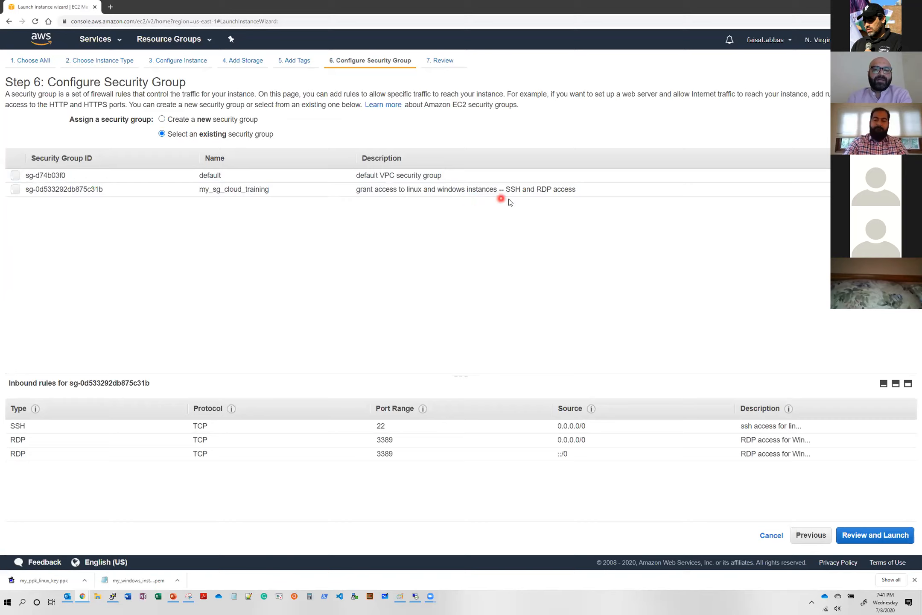
pyautogui.click(16, 191)
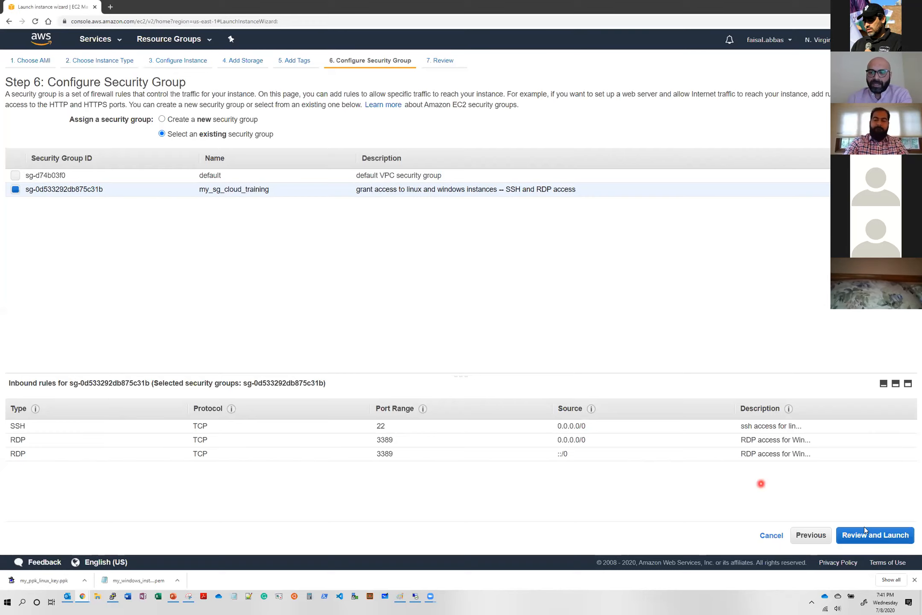
pyautogui.click(880, 543)
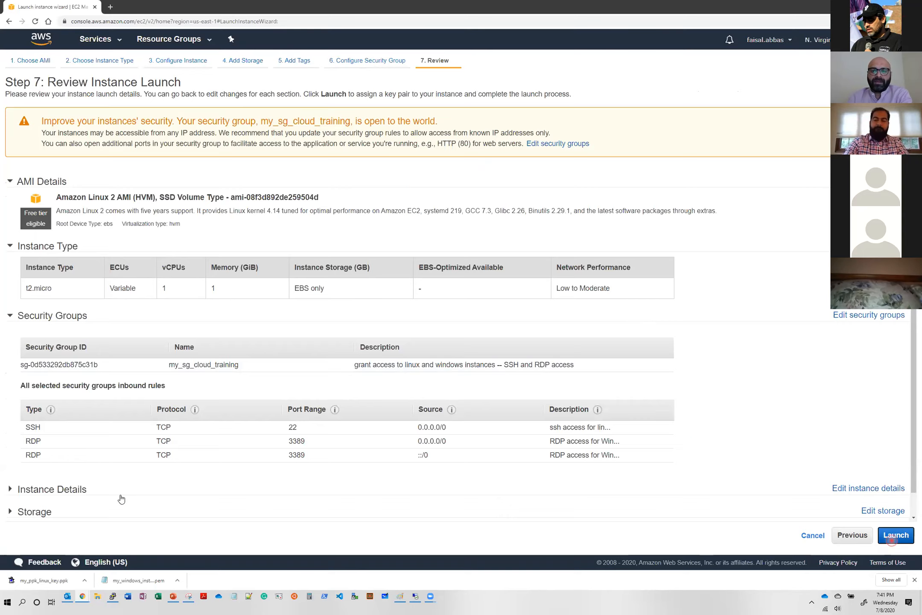
# - Launch the Linux instance with the existing key pair my_ppk_linux_key, acknowledging private key access, and open the instances list
pyautogui.click(896, 535)
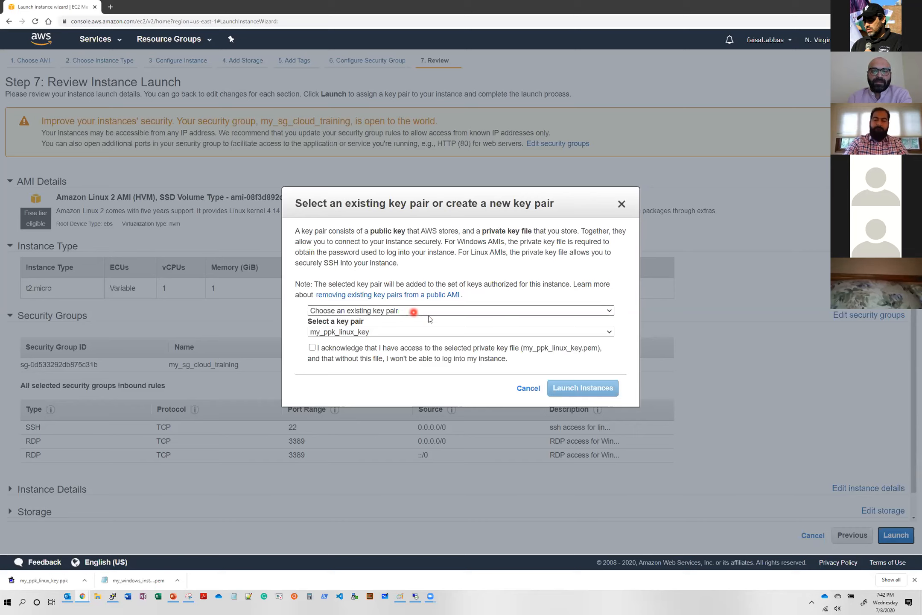
pyautogui.click(391, 333)
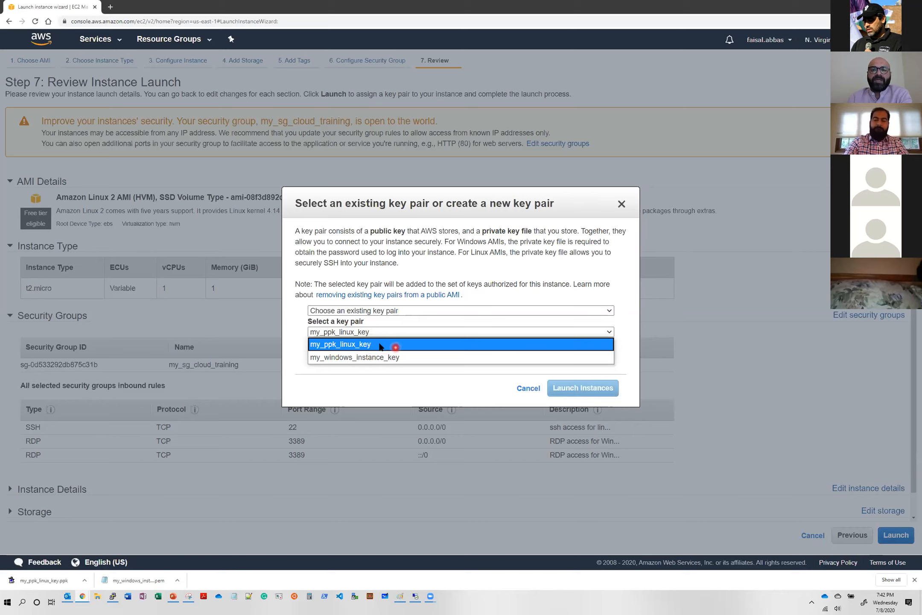
pyautogui.click(381, 345)
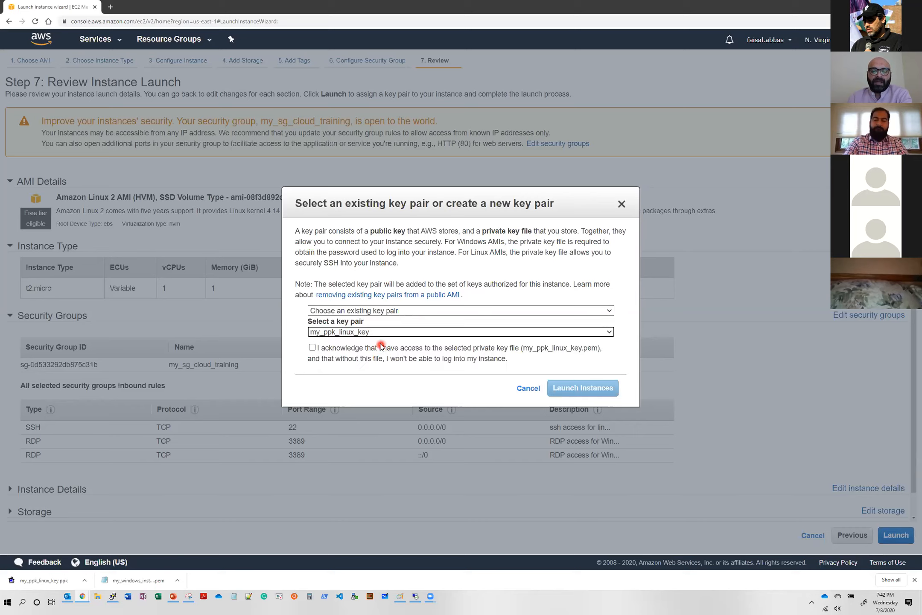
pyautogui.click(313, 348)
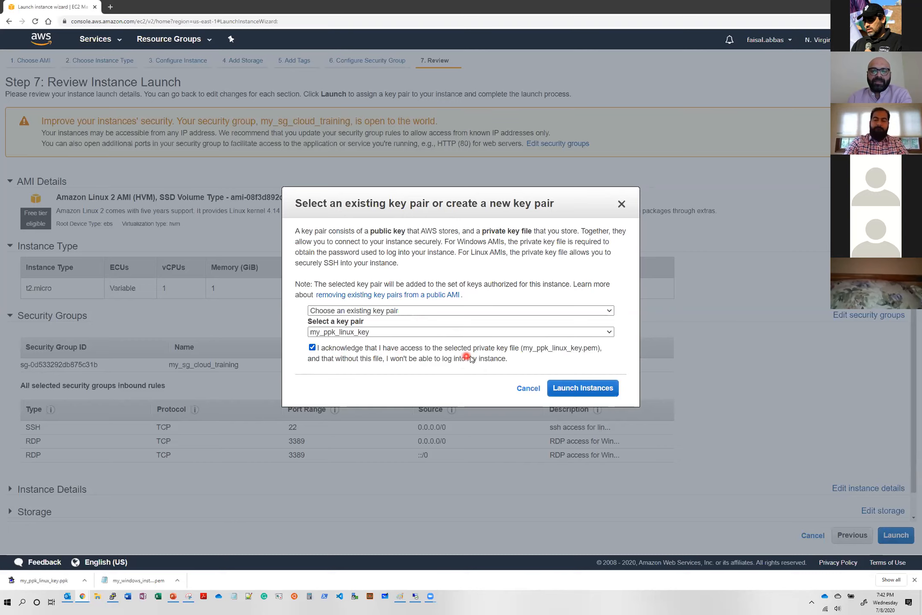
pyautogui.click(598, 391)
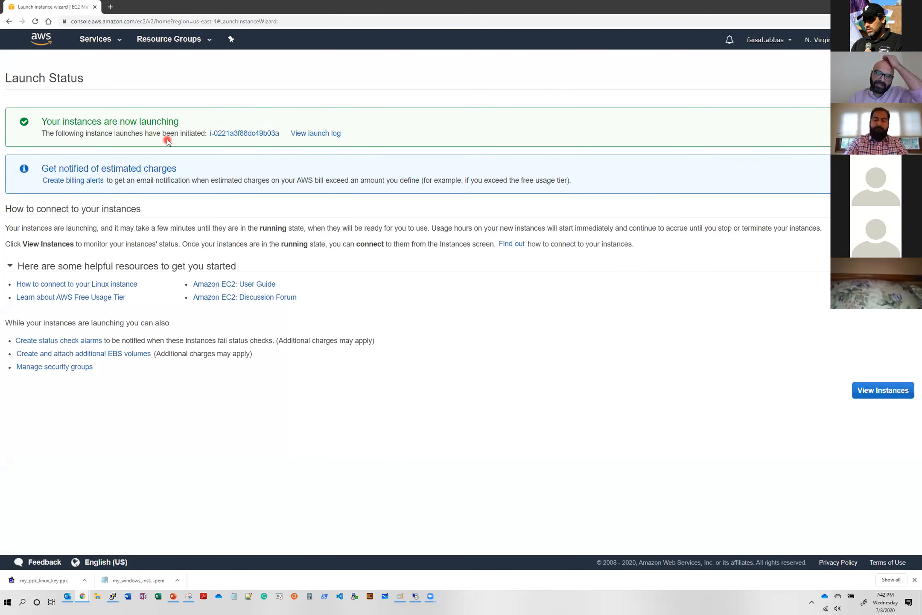
pyautogui.click(888, 395)
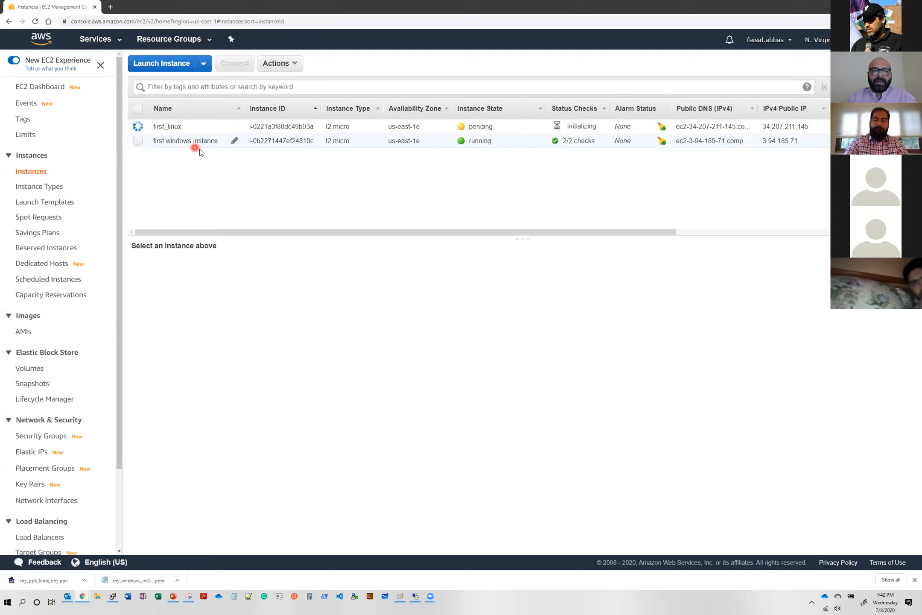
# - Select the first windows instance, review its description, and open its connection options
pyautogui.click(137, 144)
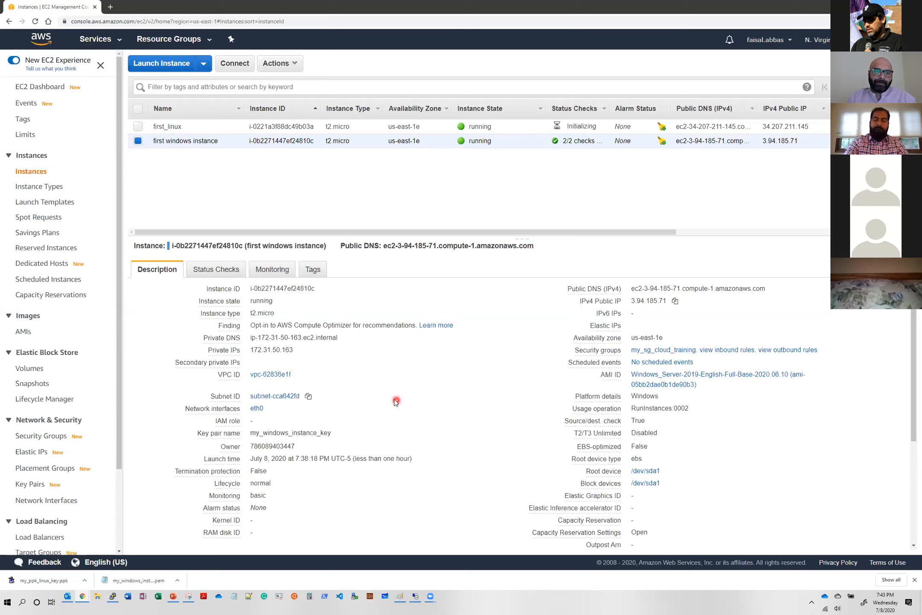
pyautogui.moveTo(595, 409)
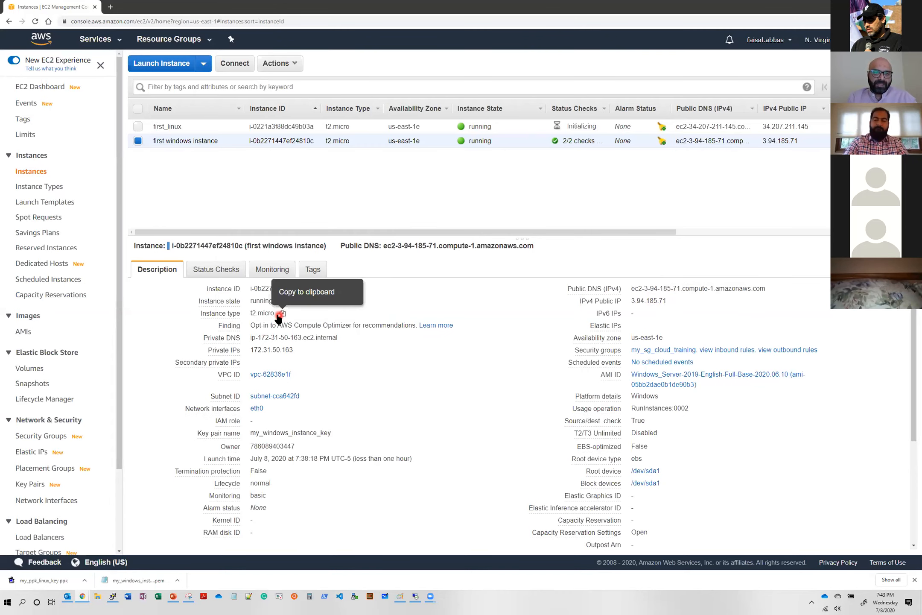
pyautogui.click(281, 315)
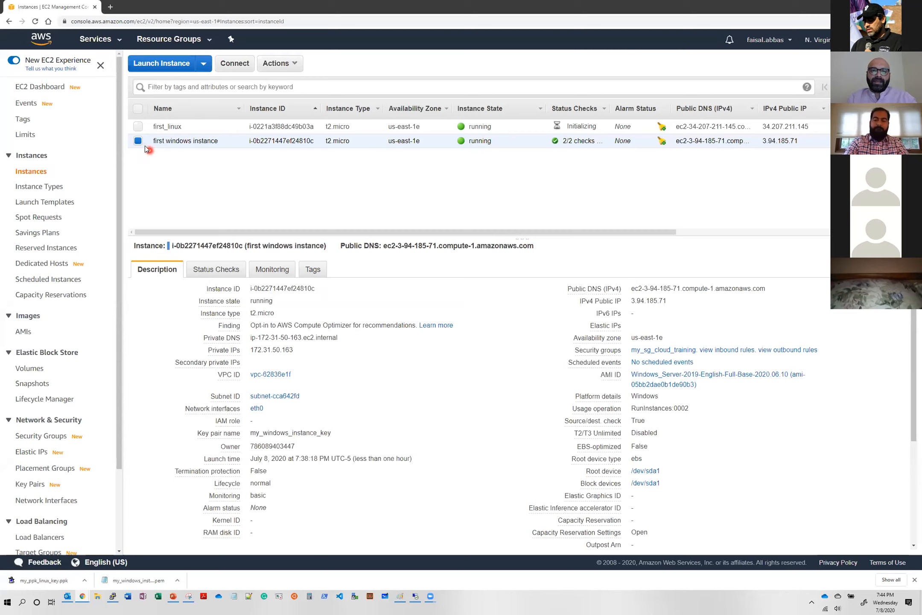
pyautogui.click(236, 70)
pyautogui.click(234, 68)
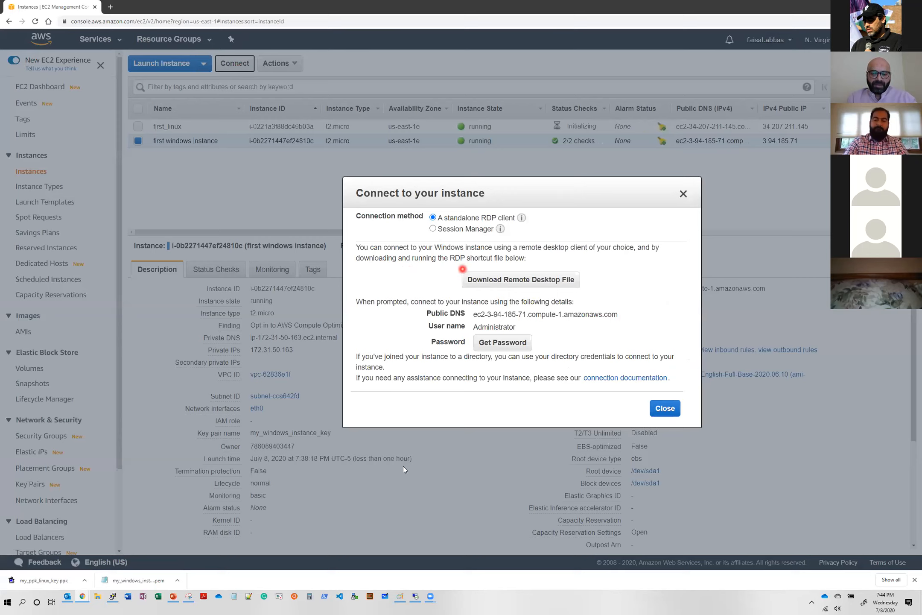
pyautogui.click(415, 596)
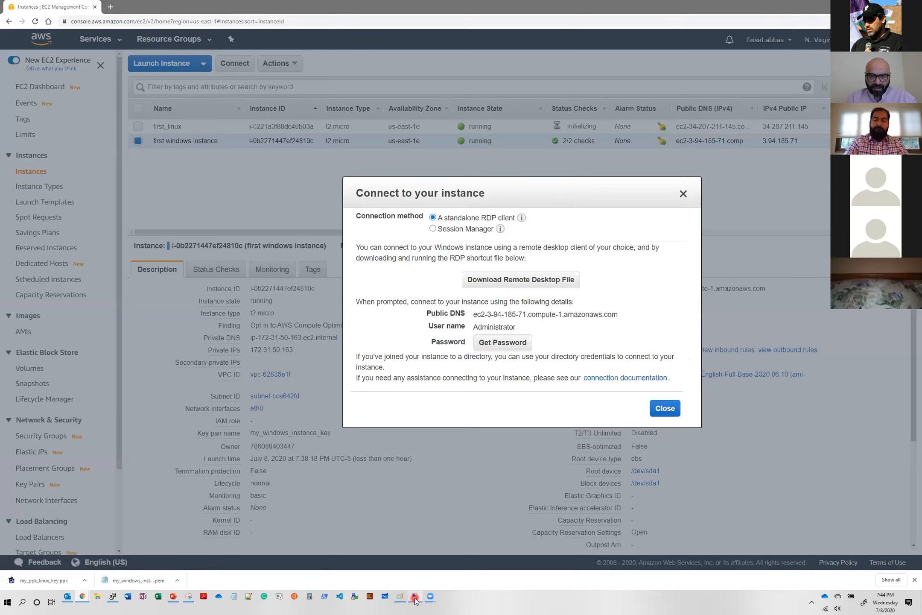
pyautogui.moveTo(596, 270); pyautogui.dragTo(209, 164)
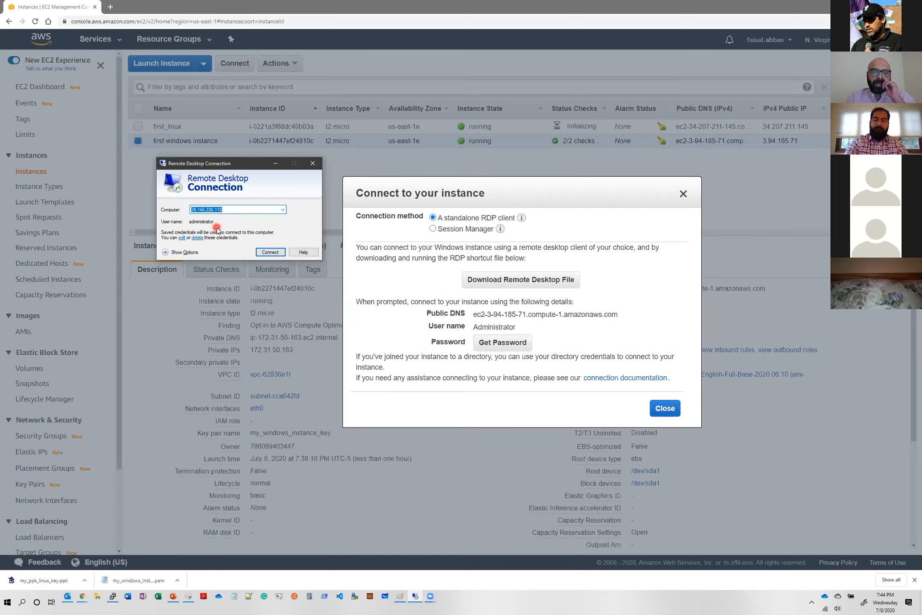
pyautogui.click(312, 163)
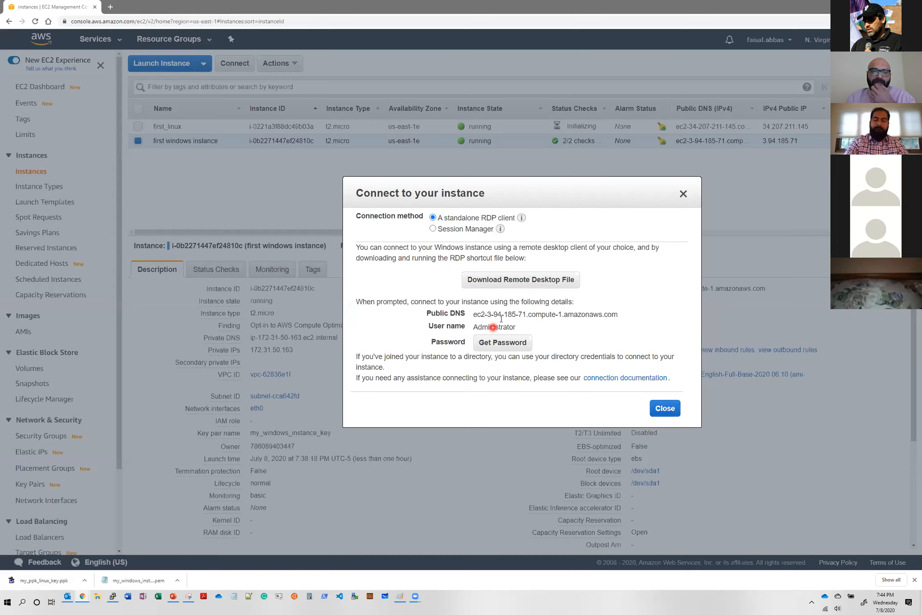
# - Download the instance's remote desktop file and decrypt its Administrator password with the key file my_windows_instance_key.pem
pyautogui.click(515, 285)
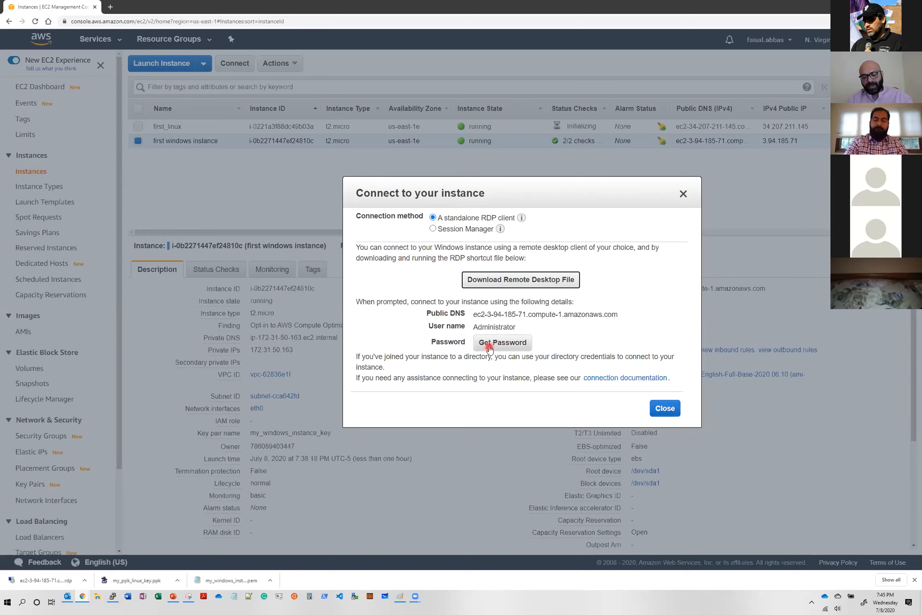
pyautogui.click(524, 345)
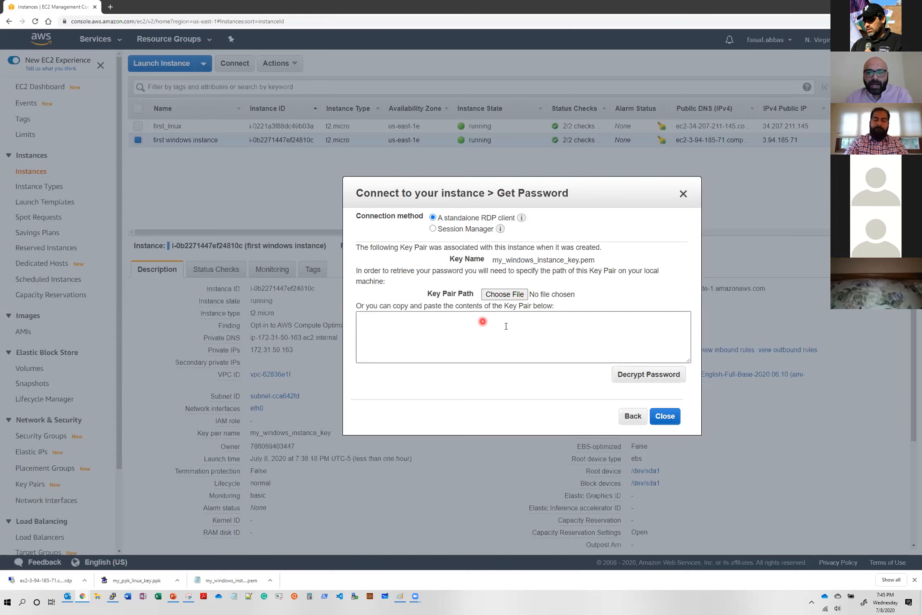
pyautogui.click(505, 294)
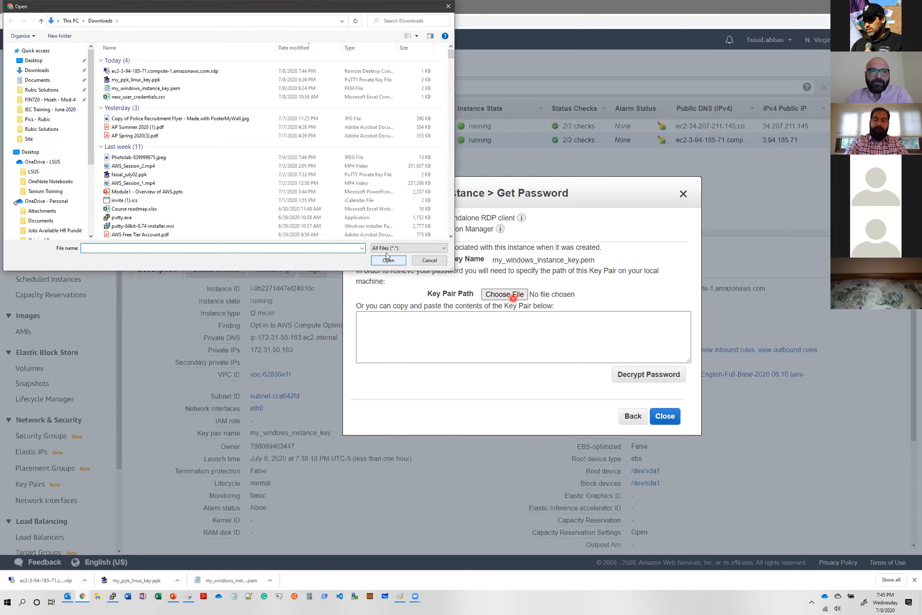
pyautogui.doubleClick(179, 90)
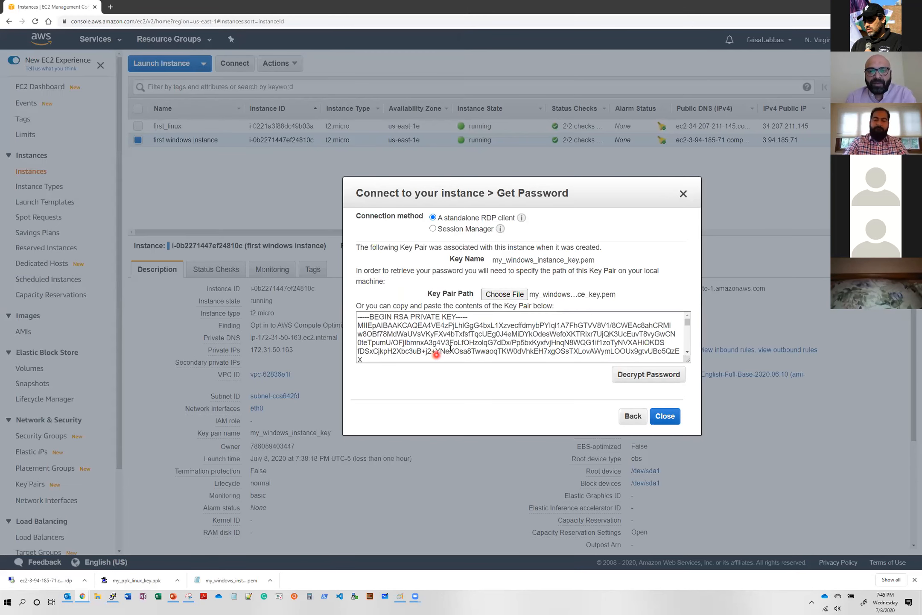
pyautogui.click(650, 375)
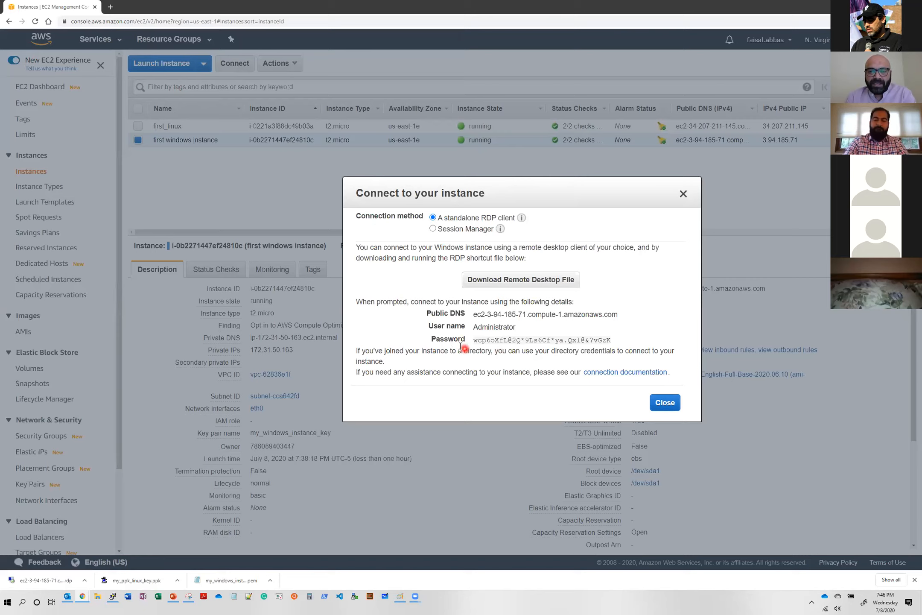
# - Copy the decrypted Administrator password of the first windows instance to the clipboard
pyautogui.moveTo(487, 343)
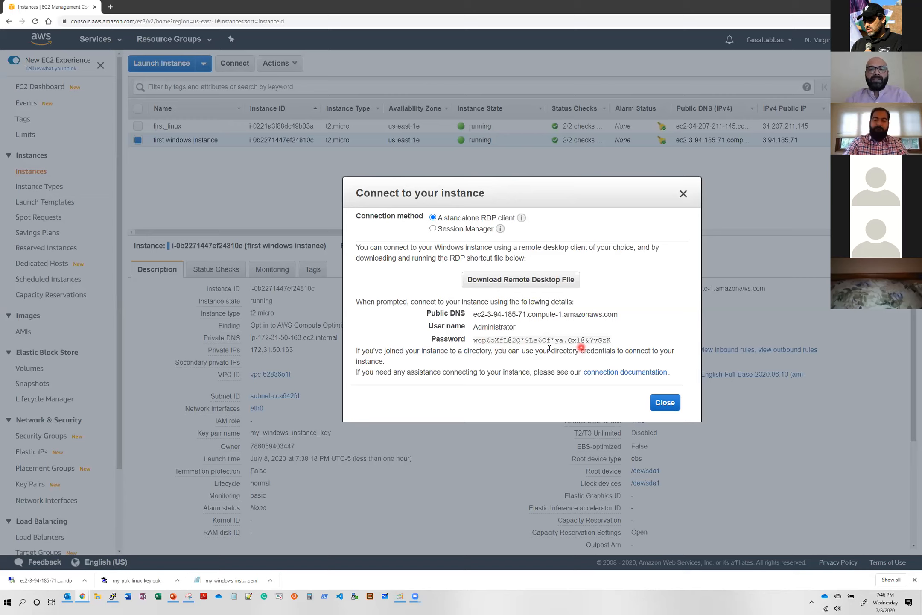
pyautogui.moveTo(601, 342)
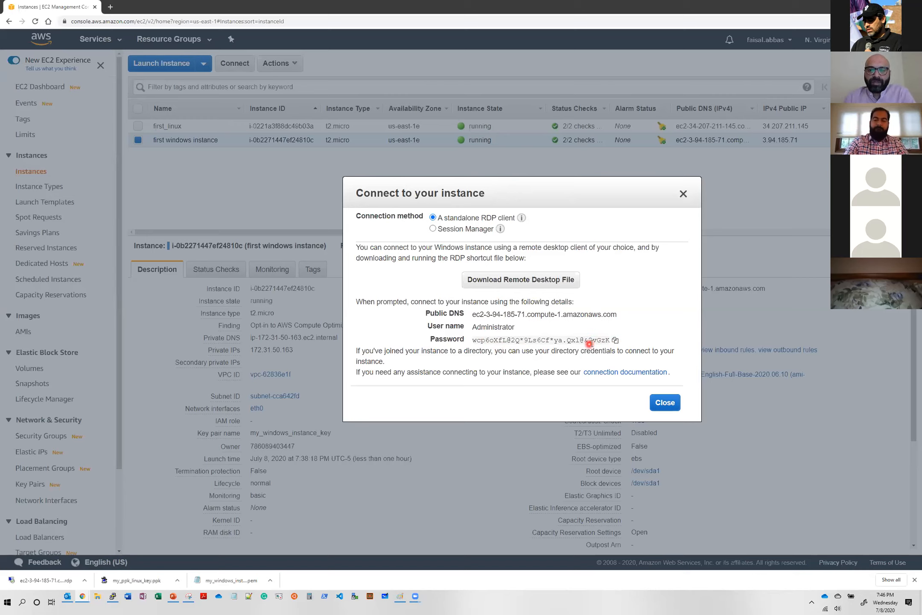
pyautogui.click(611, 342)
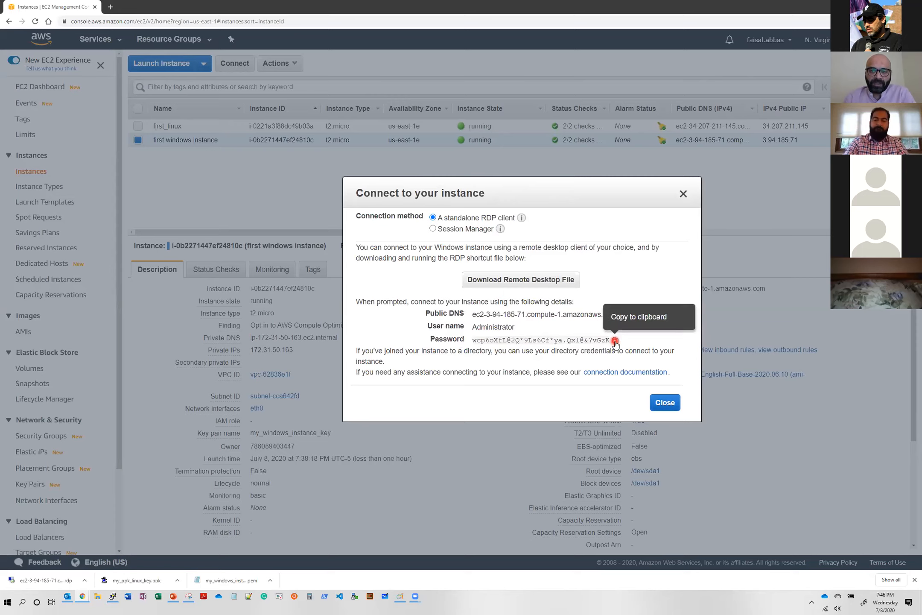
pyautogui.click(615, 340)
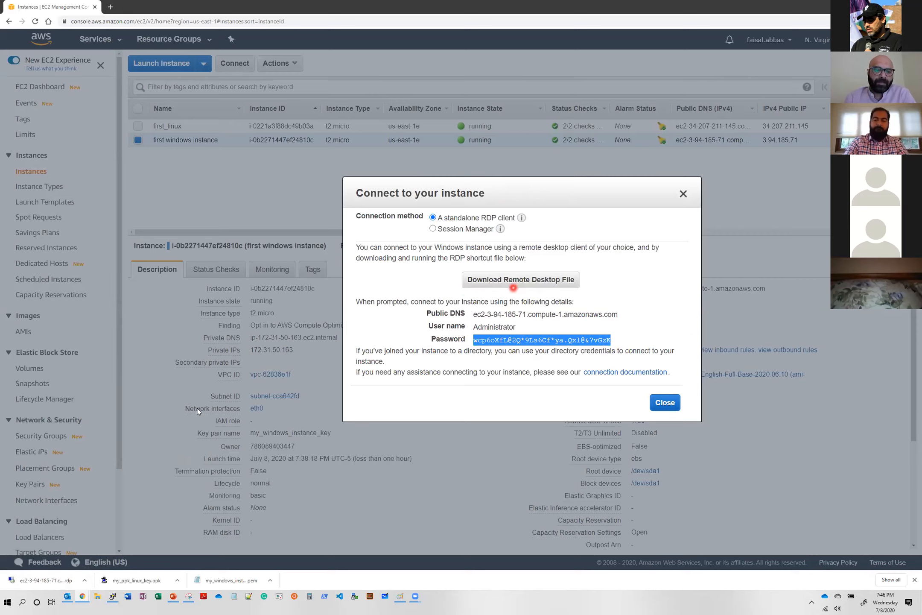
# - Connect to the Windows instance with the downloaded remote desktop file, paste the Administrator password, and accept the unverified certificate
pyautogui.click(32, 582)
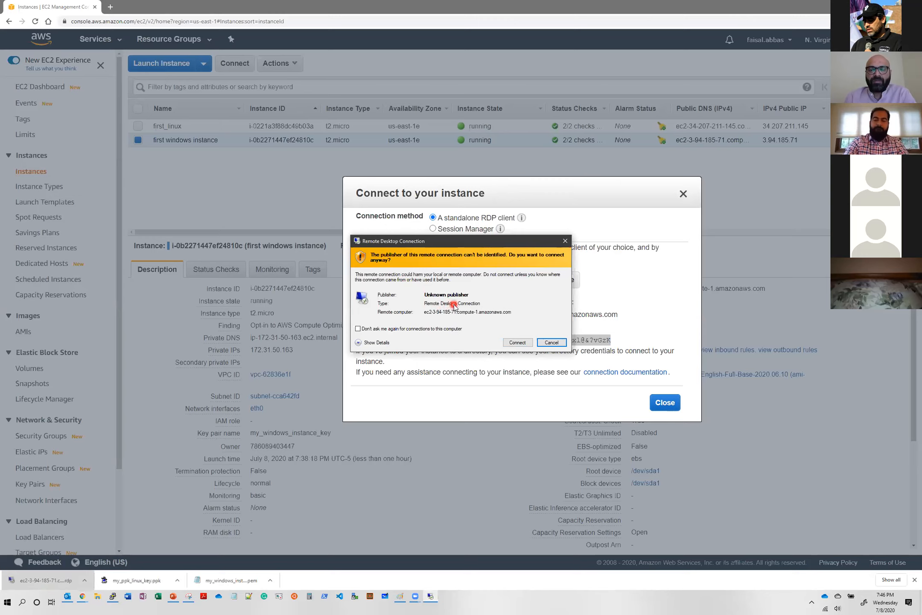
pyautogui.click(518, 343)
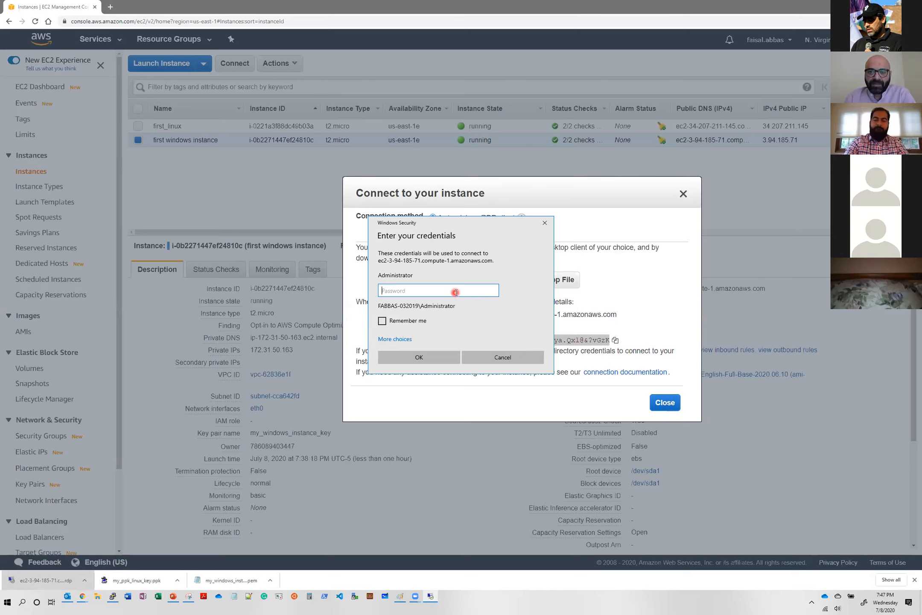
pyautogui.hotkey('ctrl', 'v')
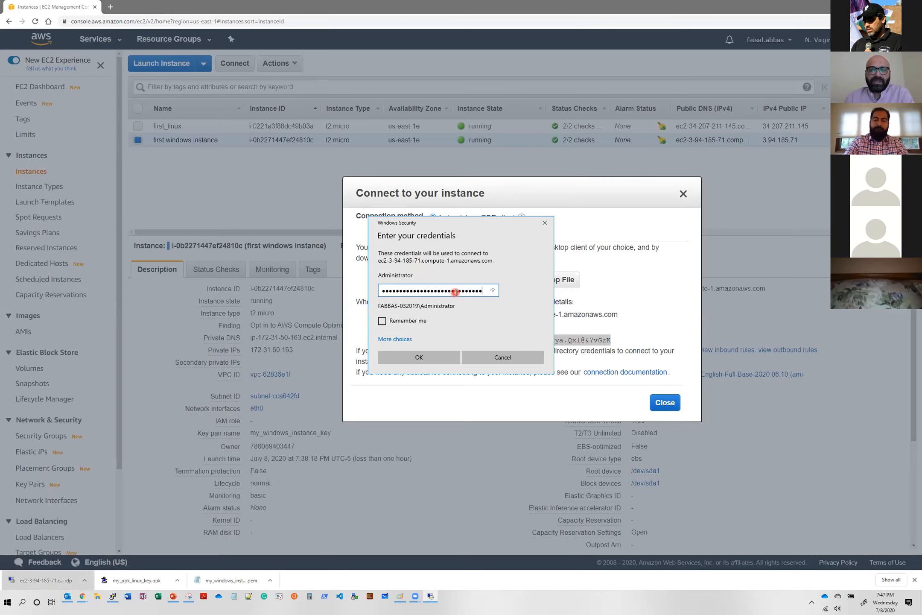
pyautogui.click(432, 358)
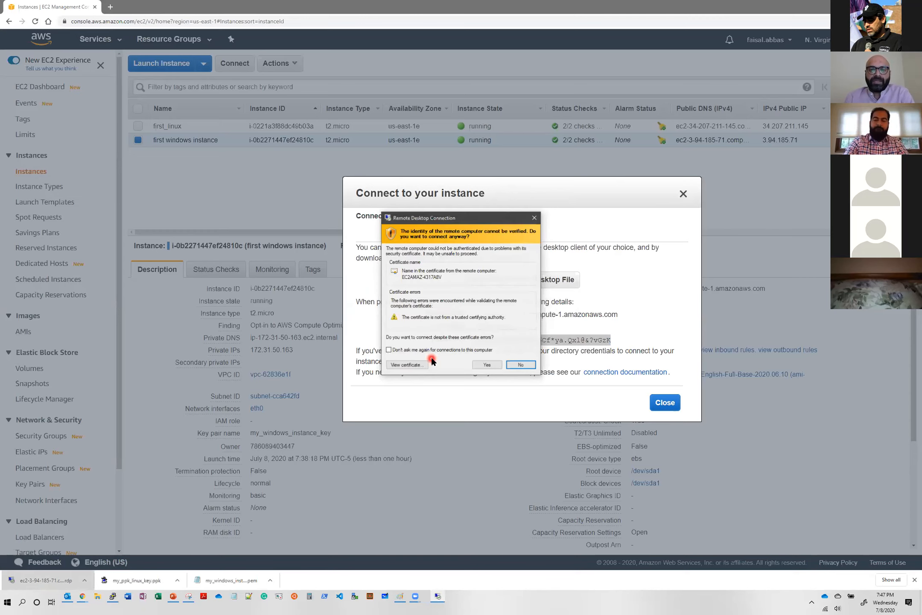
pyautogui.click(460, 297)
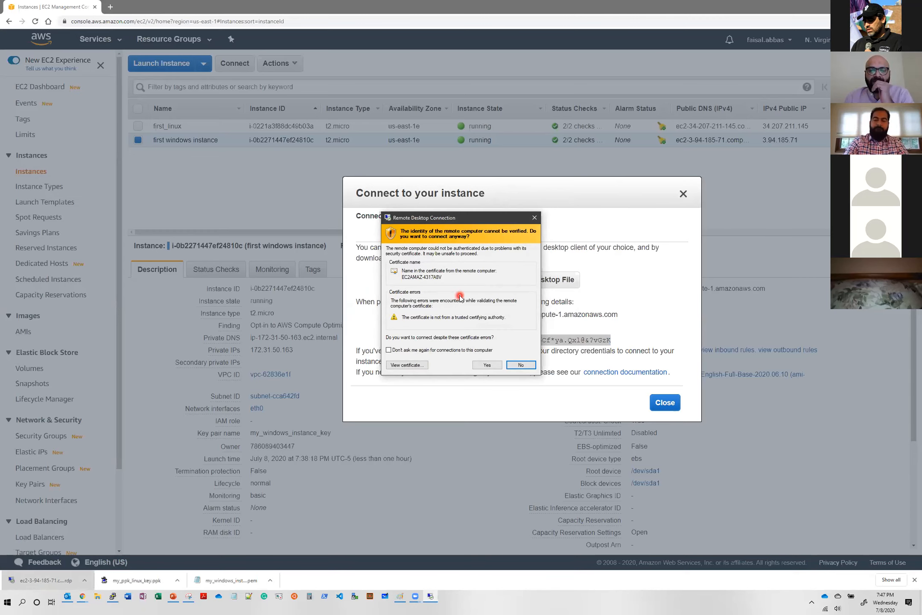
pyautogui.click(489, 366)
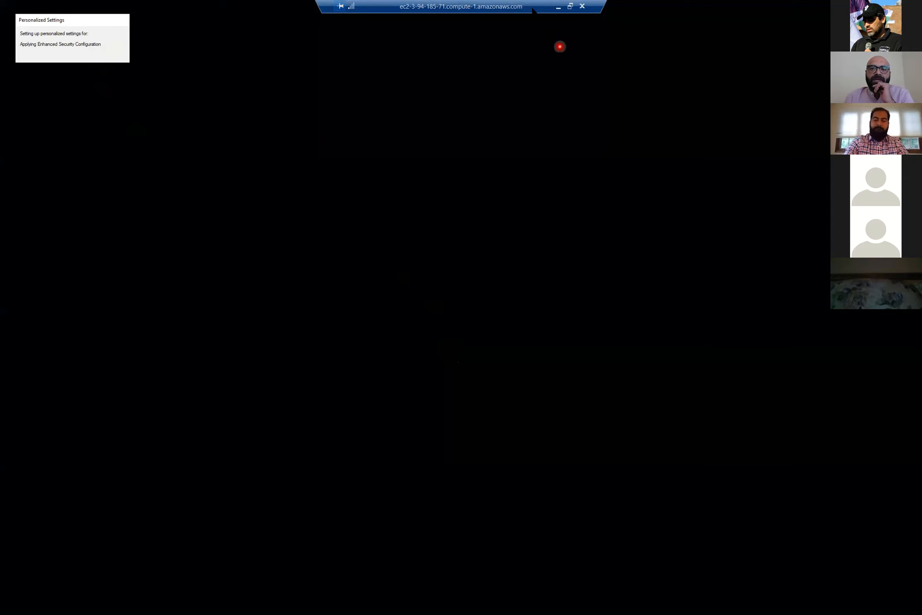
# - Examine the remote Windows desktop in full-screen and windowed view, minimizing and reopening its session window in between
pyautogui.click(665, 6)
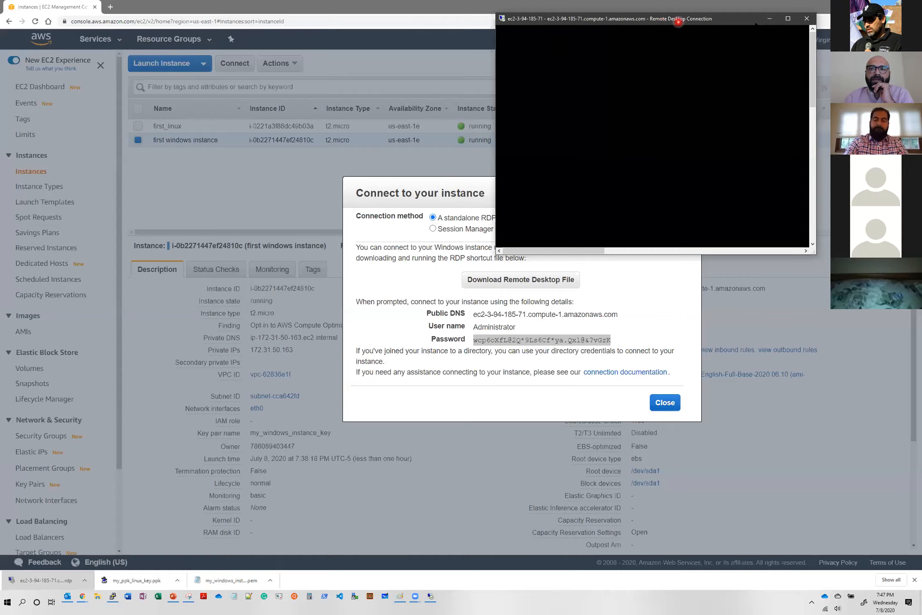
pyautogui.click(788, 18)
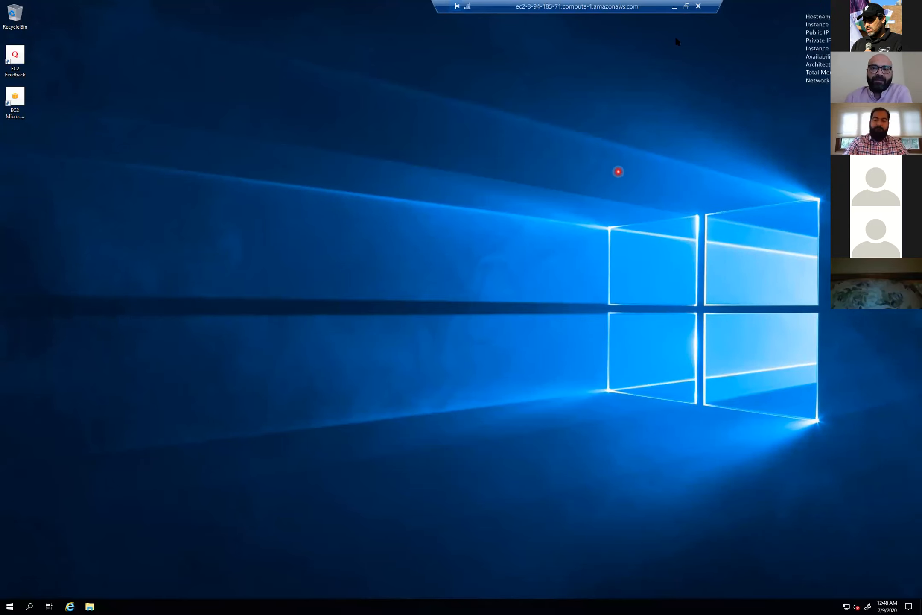
pyautogui.click(687, 6)
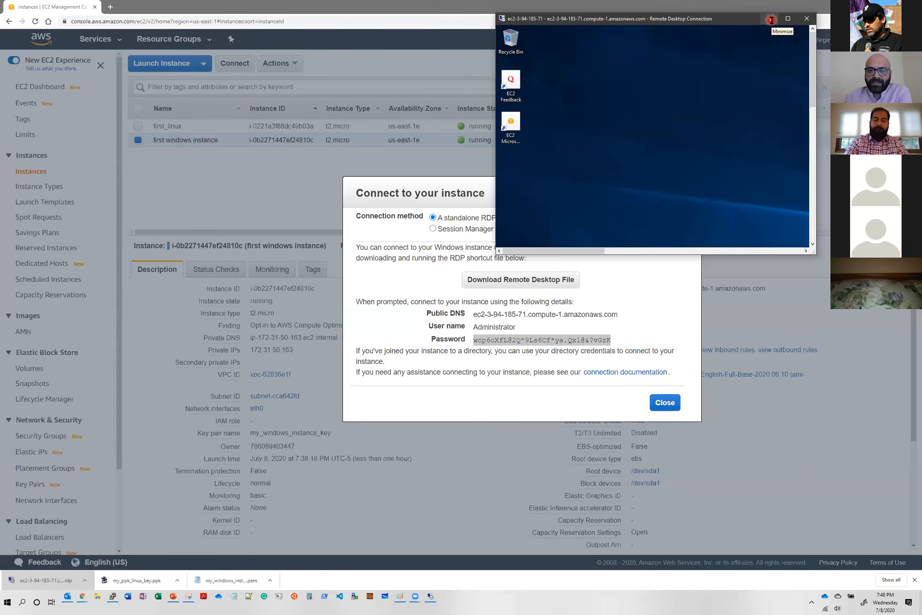
pyautogui.click(771, 20)
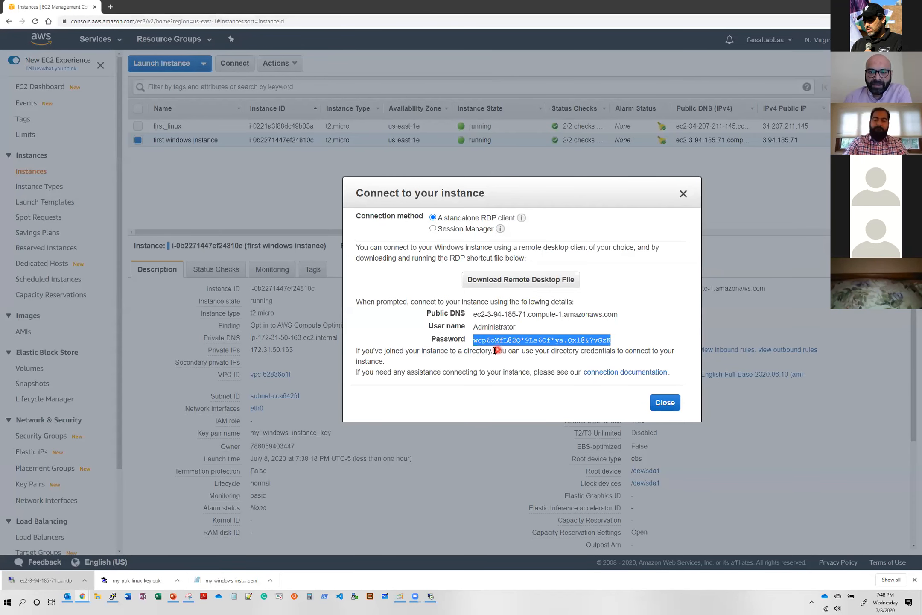
pyautogui.click(619, 341)
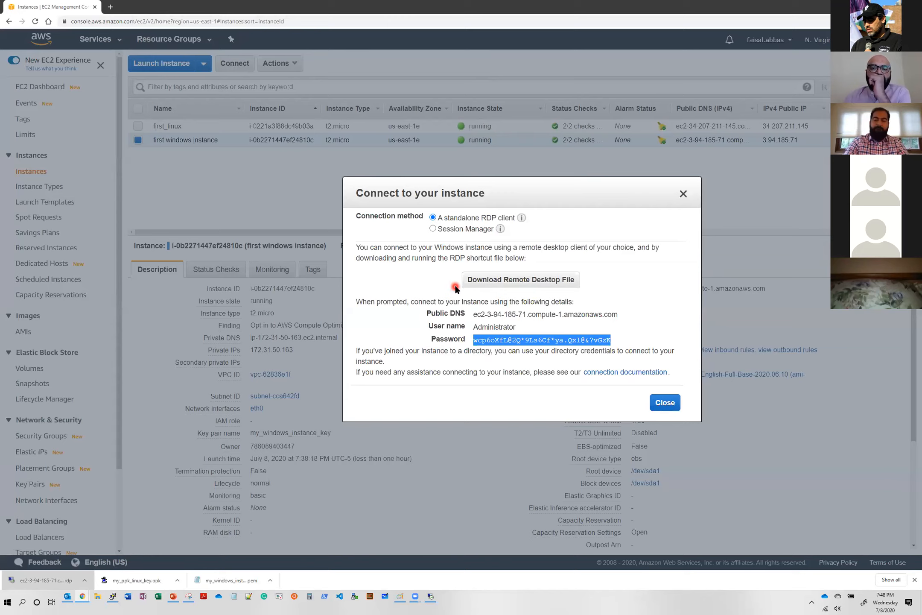
pyautogui.click(432, 597)
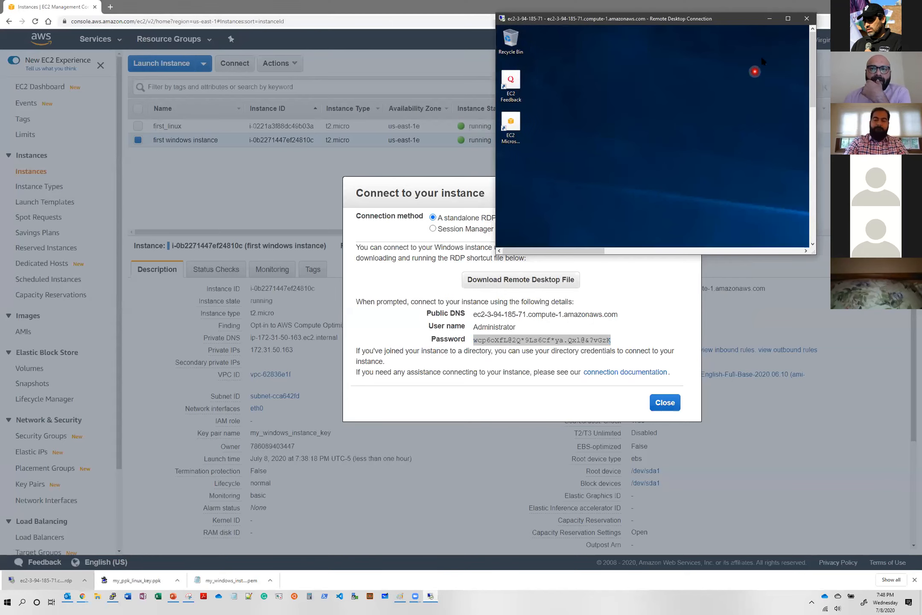
pyautogui.click(788, 19)
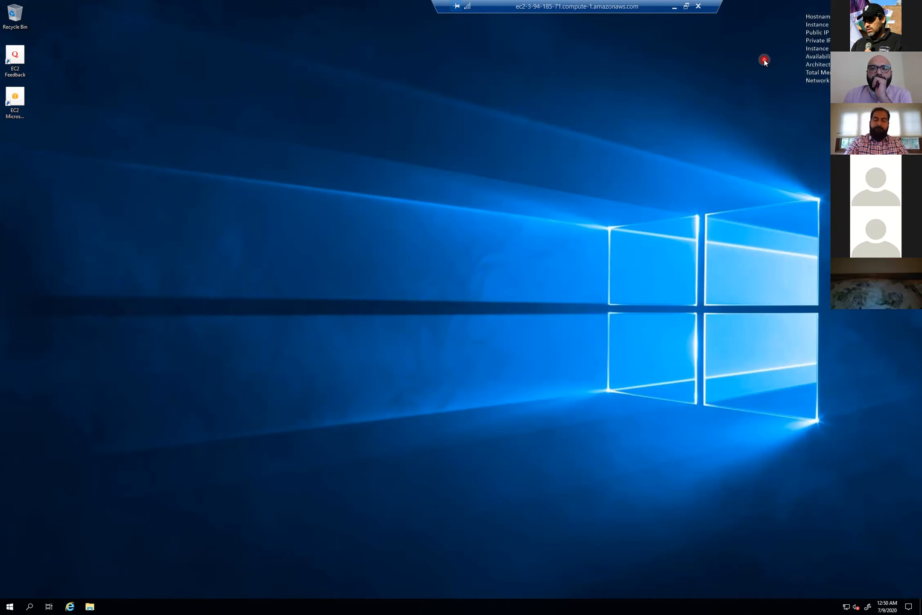
pyautogui.click(686, 6)
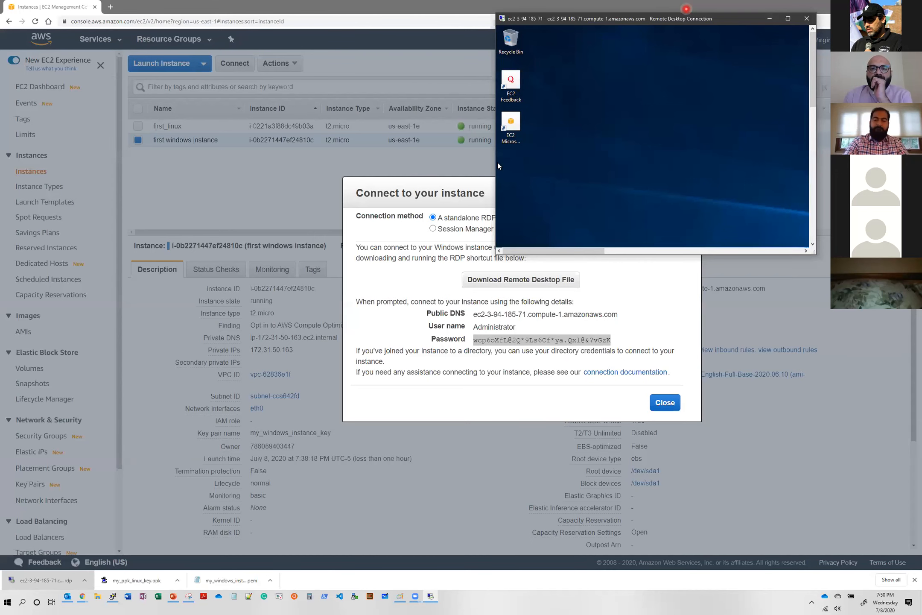
# - Close and reopen the first windows instance's connection options, and decrypt its Administrator password again with the already loaded key
pyautogui.click(512, 340)
pyautogui.click(658, 406)
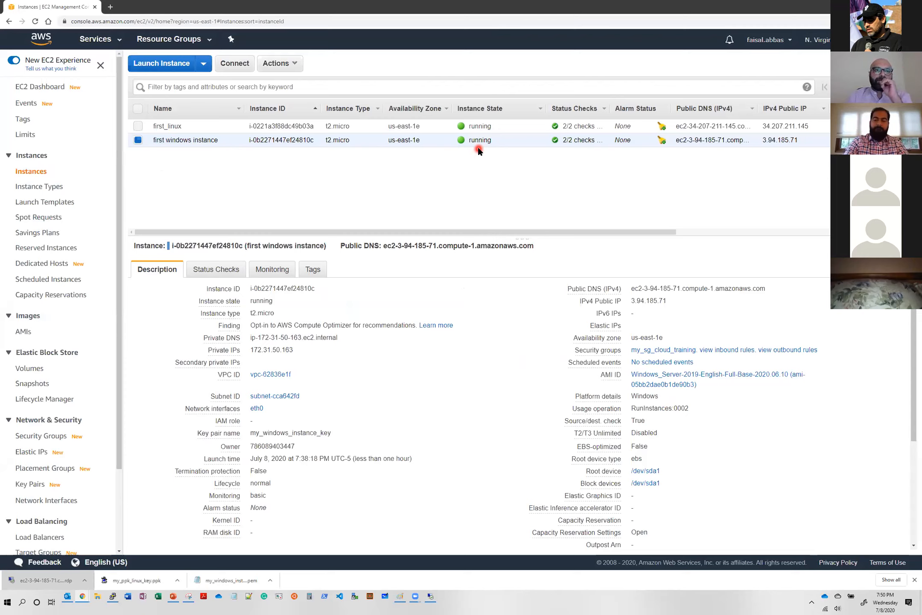
pyautogui.click(235, 65)
pyautogui.click(508, 344)
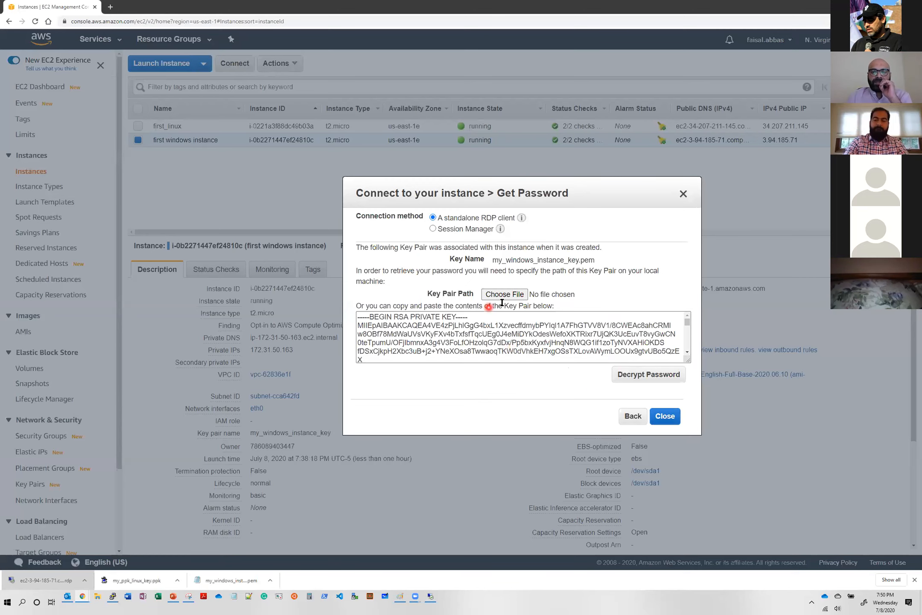
pyautogui.click(648, 375)
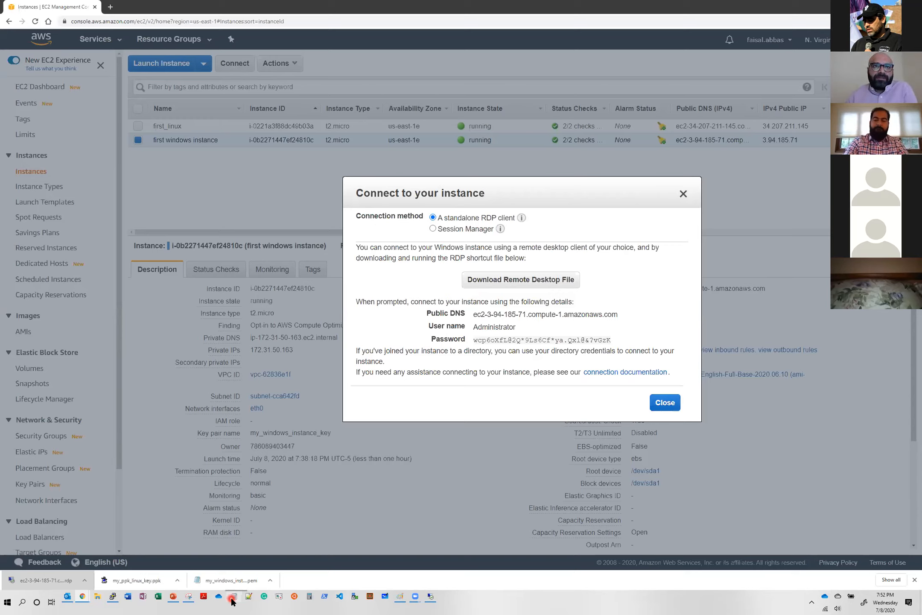
# - Close the connection details and bring the remote Windows desktop session window to the front
pyautogui.click(658, 410)
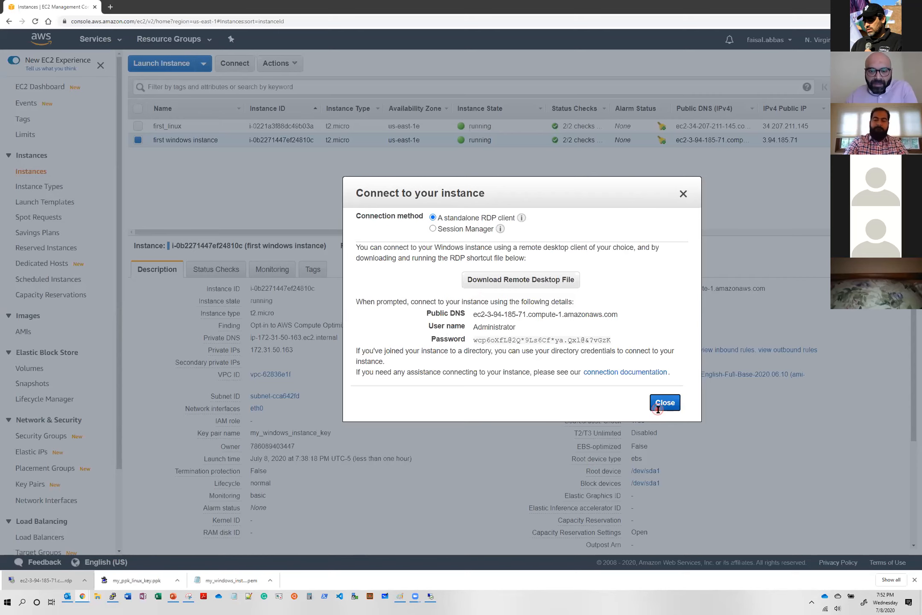
pyautogui.click(432, 597)
pyautogui.click(638, 149)
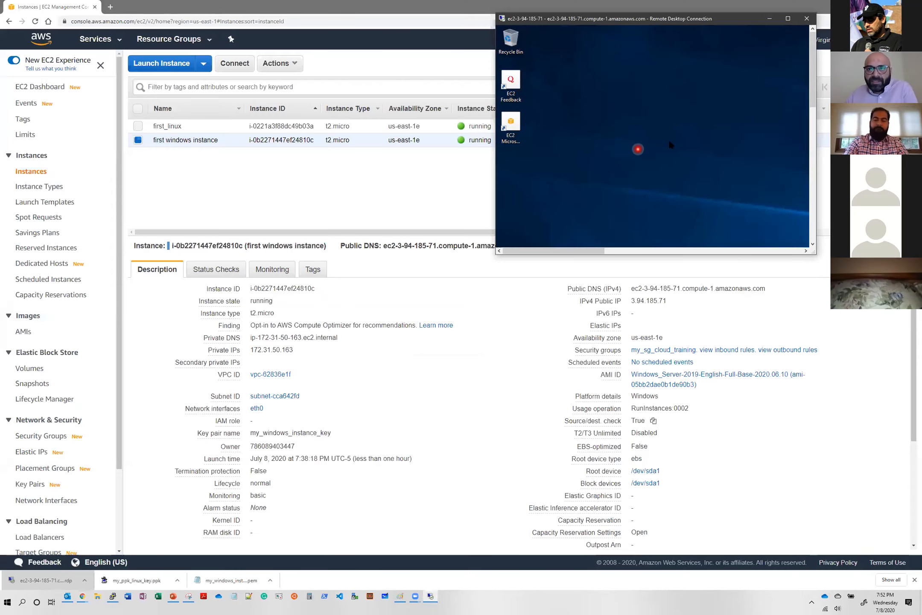
# - Show the remote Windows desktop full screen twice, restoring its window each time, and return to the EC2 instances list
pyautogui.click(788, 18)
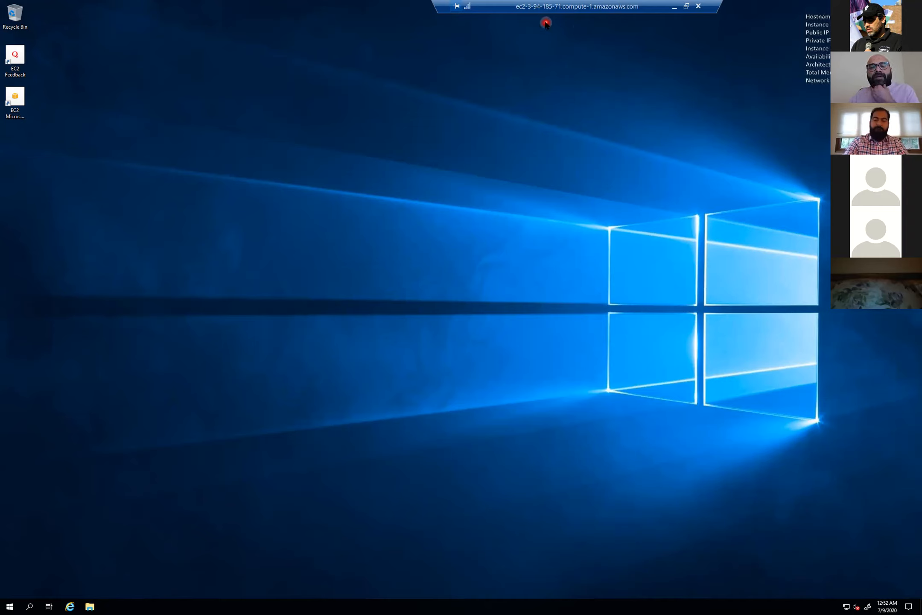
pyautogui.click(688, 6)
pyautogui.click(572, 272)
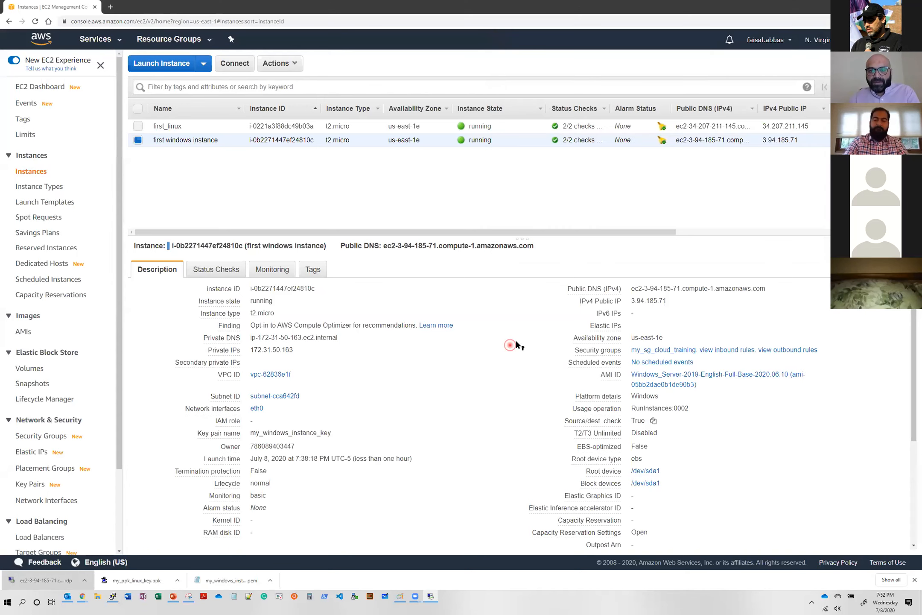
pyautogui.moveTo(736, 294)
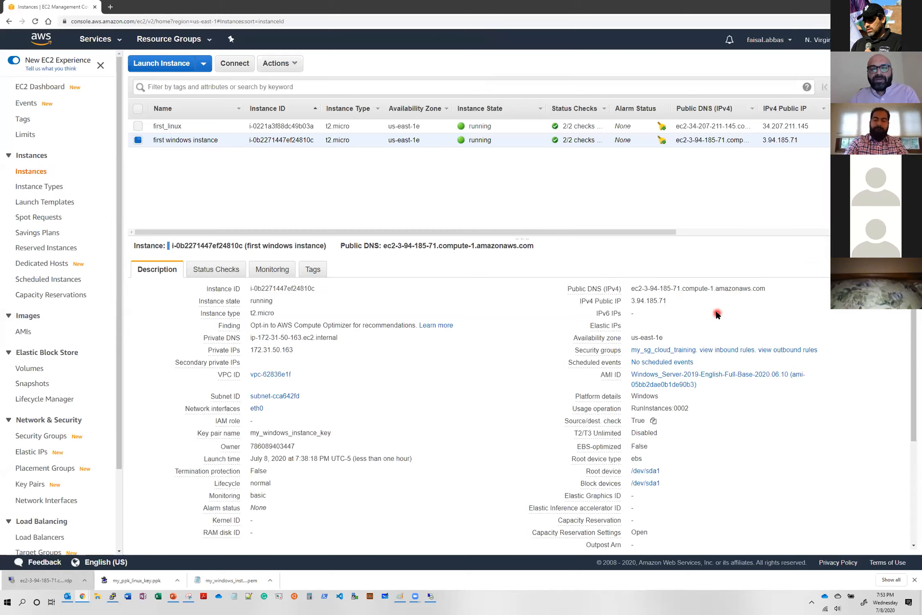
pyautogui.moveTo(686, 303)
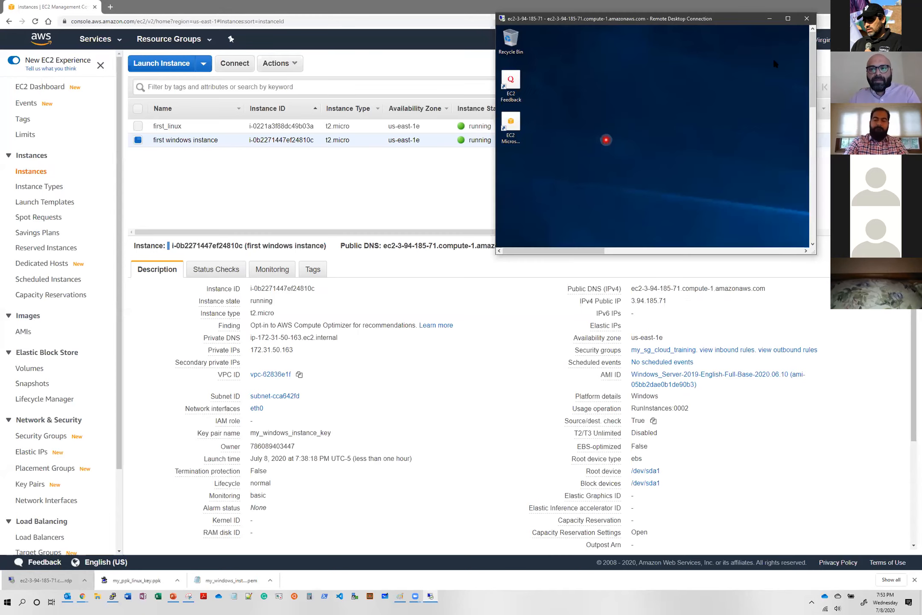
pyautogui.click(789, 19)
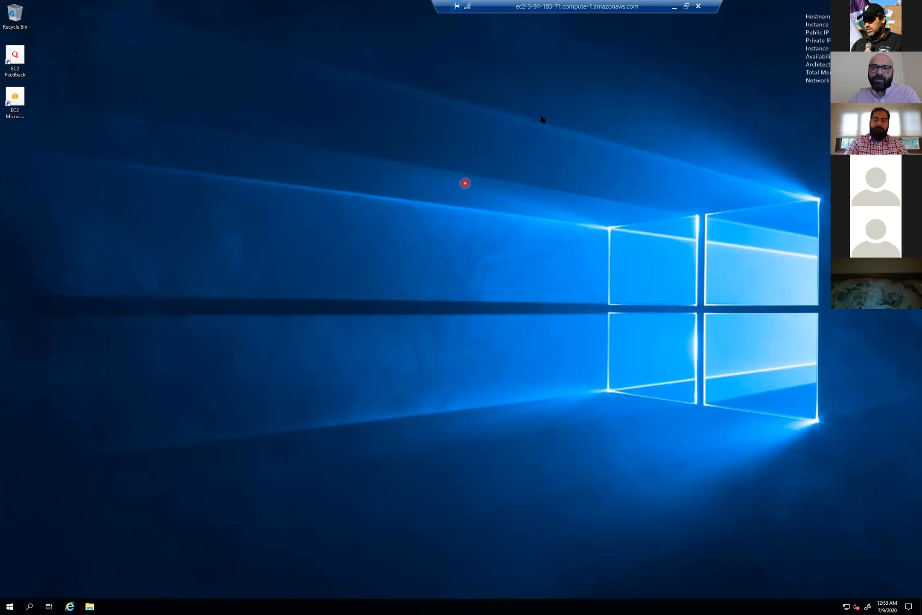
pyautogui.click(686, 6)
pyautogui.moveTo(679, 19); pyautogui.dragTo(726, 168)
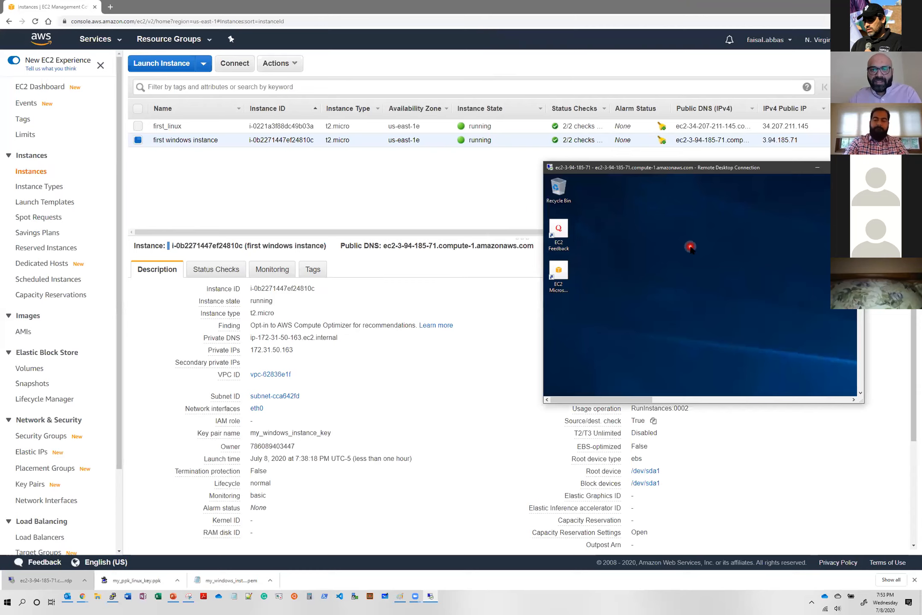
pyautogui.click(512, 194)
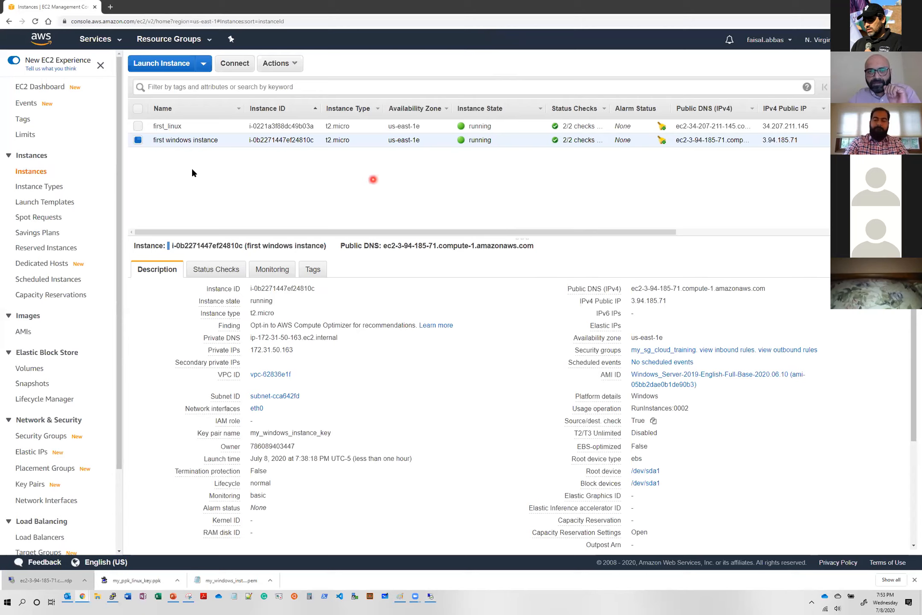
# - Select only the first_linux instance and copy its public DNS name
pyautogui.click(138, 140)
pyautogui.click(135, 128)
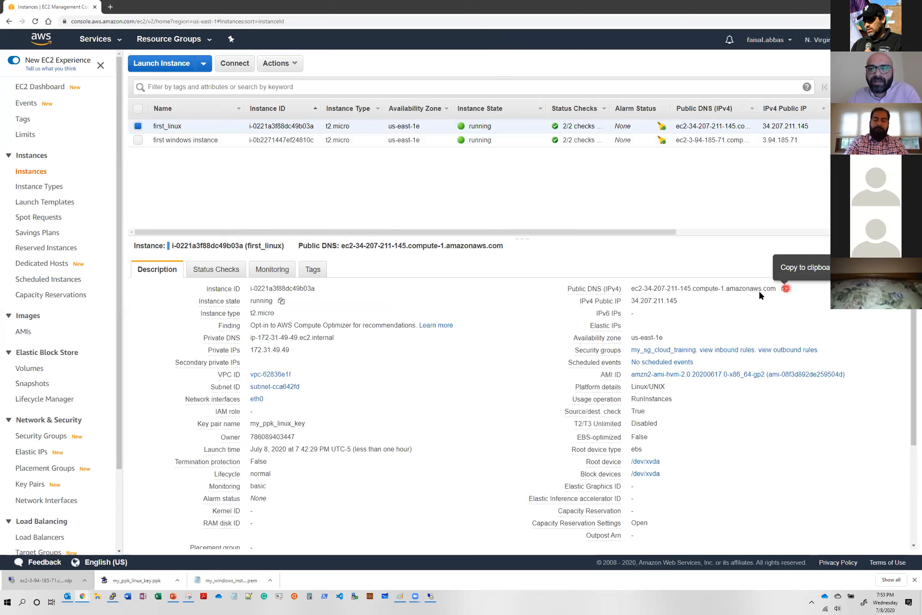
pyautogui.click(786, 289)
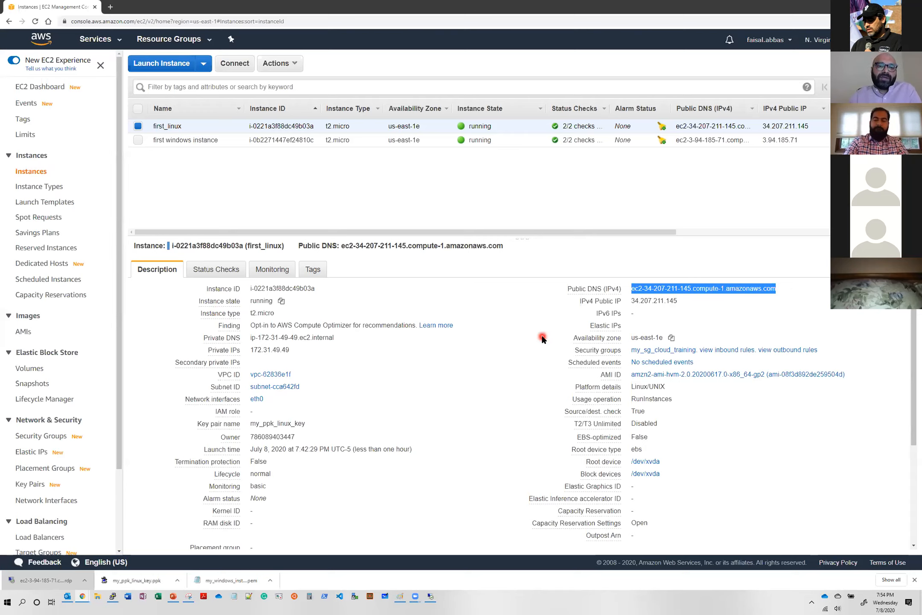
# - Launch PuTTY and set its terminal font to Courier New at 18 points
pyautogui.click(9, 603)
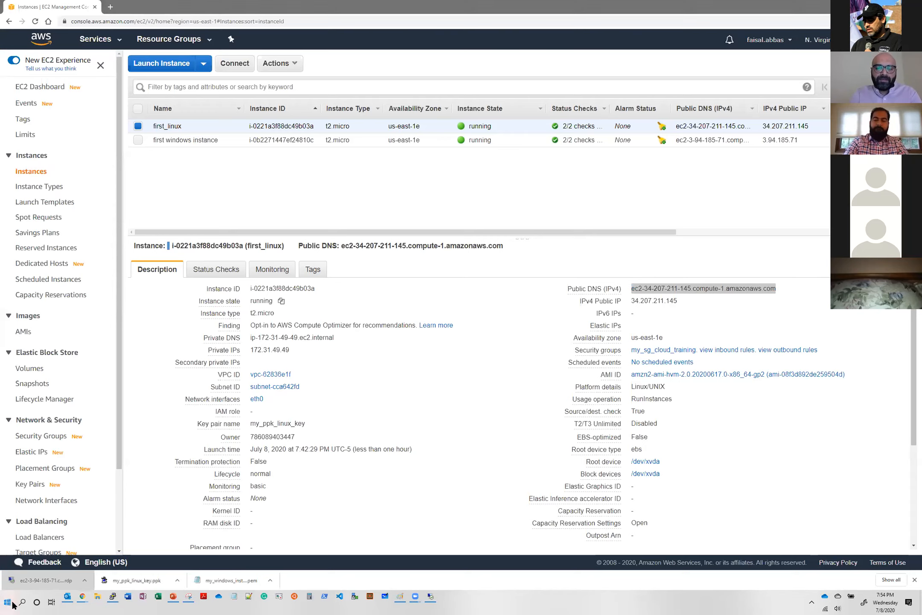
pyautogui.write('putty')
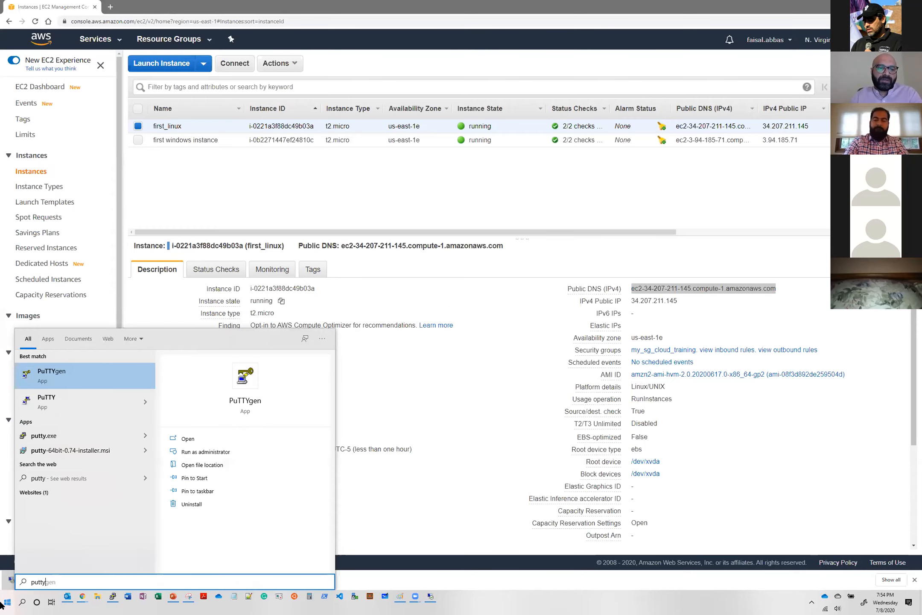
pyautogui.click(79, 400)
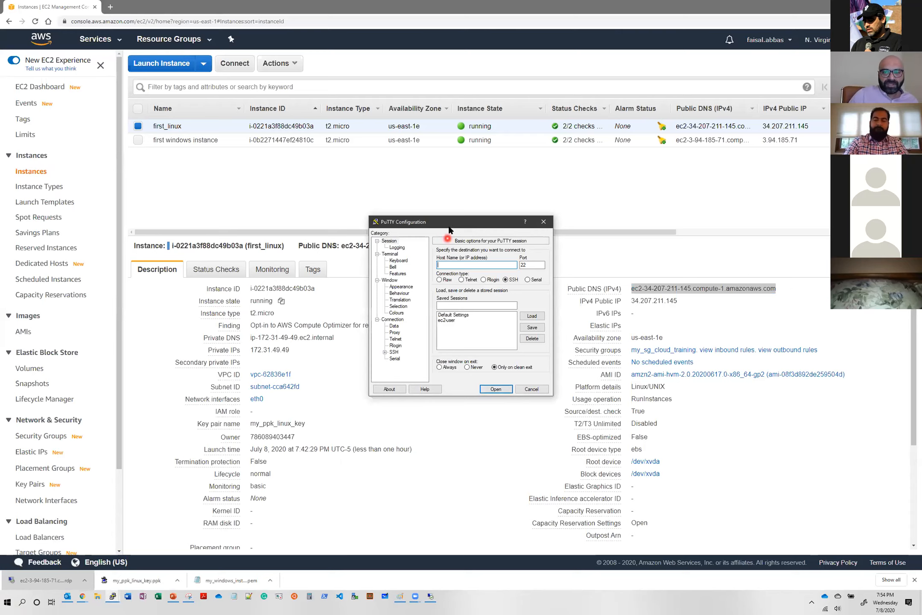
pyautogui.click(505, 265)
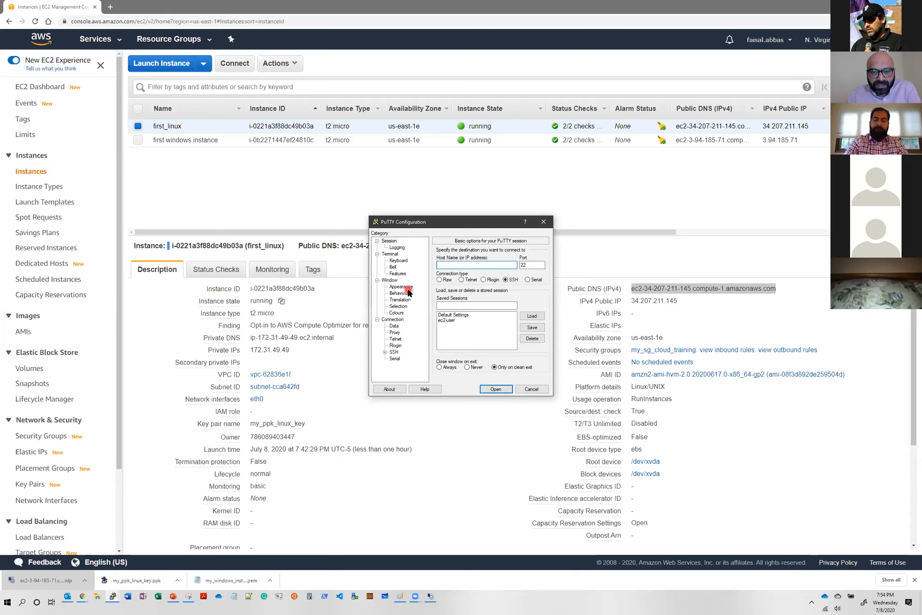
pyautogui.click(401, 287)
pyautogui.click(538, 300)
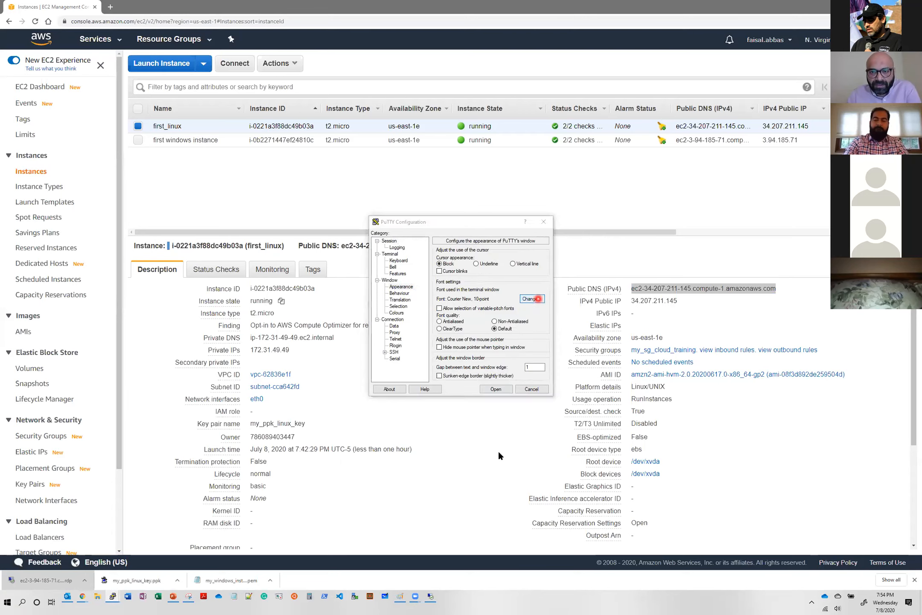
pyautogui.click(534, 338)
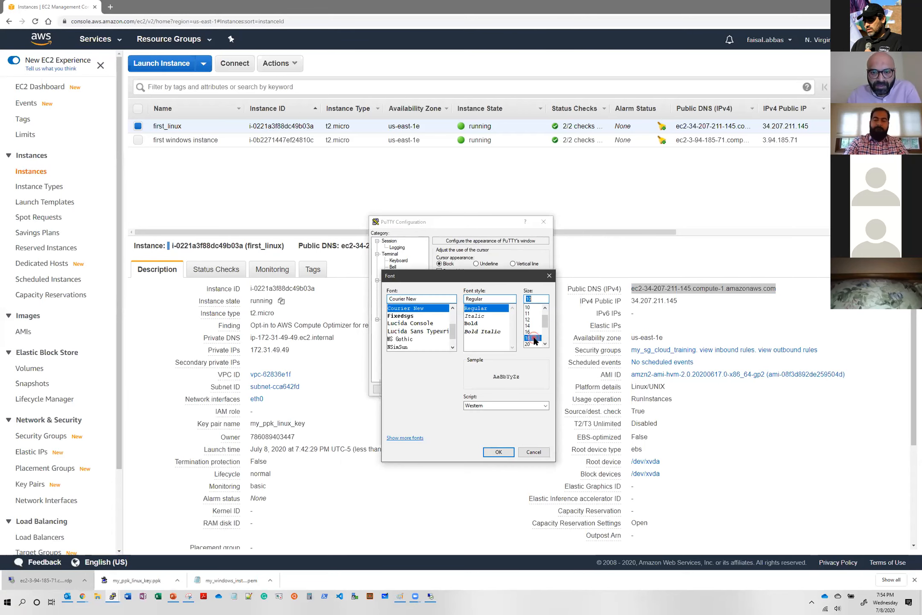
pyautogui.click(499, 452)
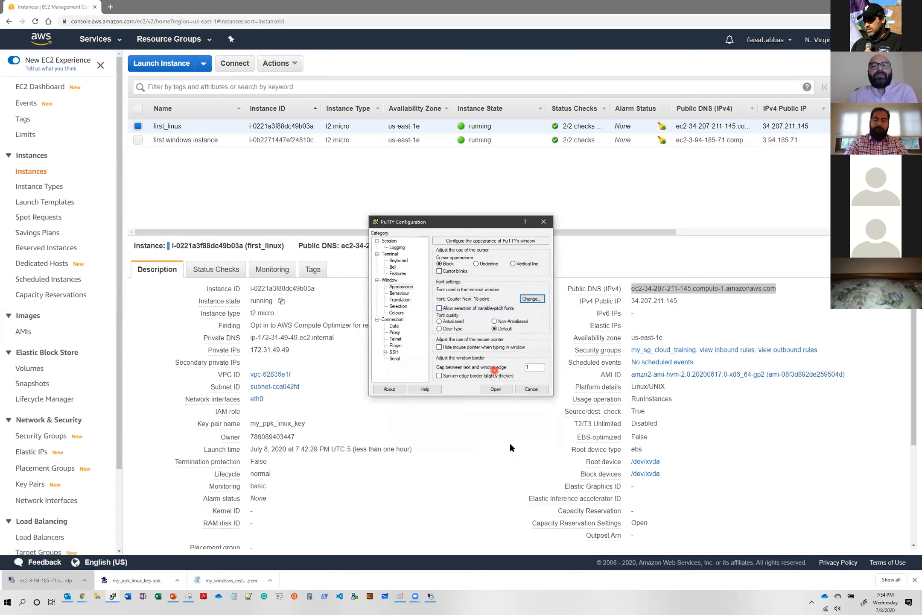
# - Set the PuTTY session's host name to ec2-user@ followed by the copied public DNS of the first_linux instance
pyautogui.click(393, 246)
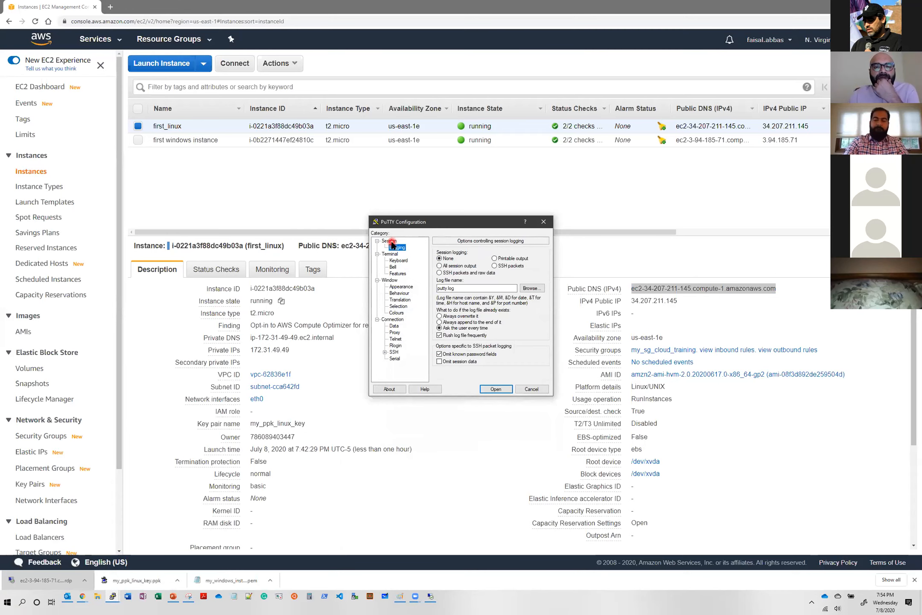
pyautogui.click(391, 241)
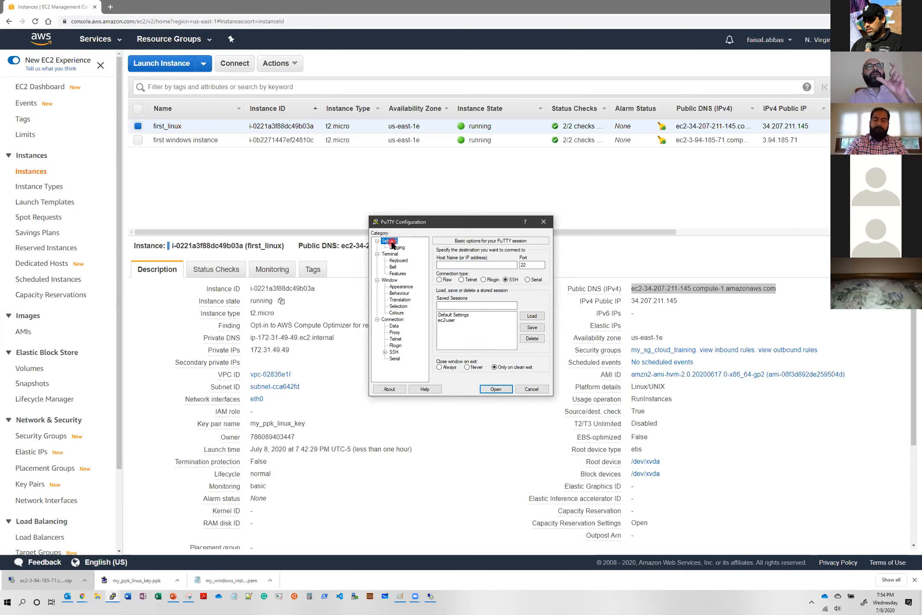
pyautogui.click(447, 266)
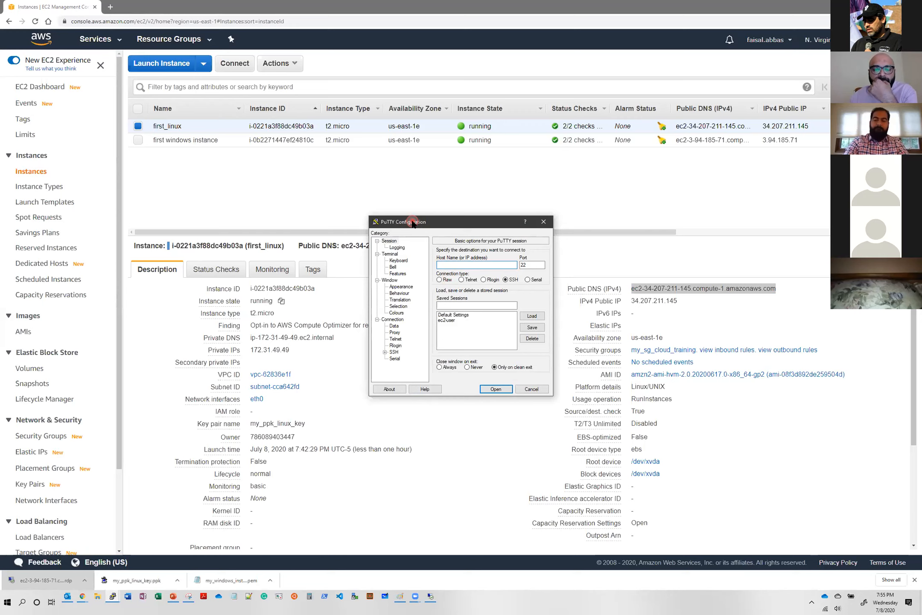
pyautogui.moveTo(412, 225); pyautogui.dragTo(417, 196)
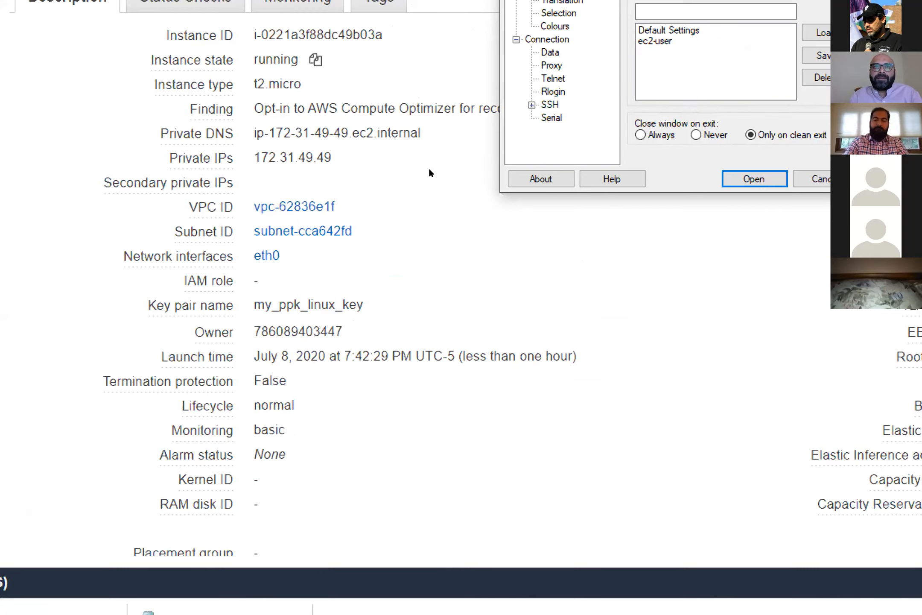
pyautogui.moveTo(435, 195); pyautogui.dragTo(325, 344)
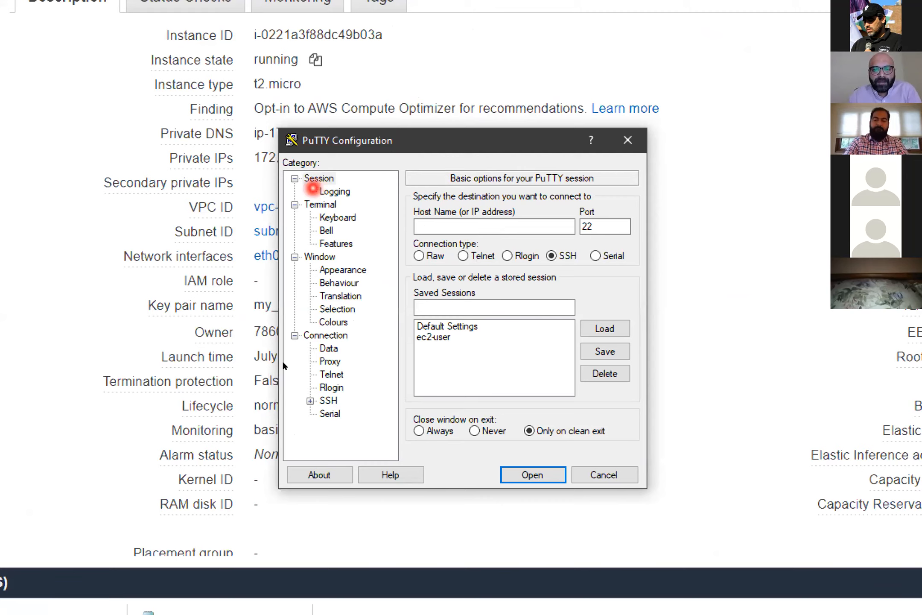
pyautogui.click(318, 179)
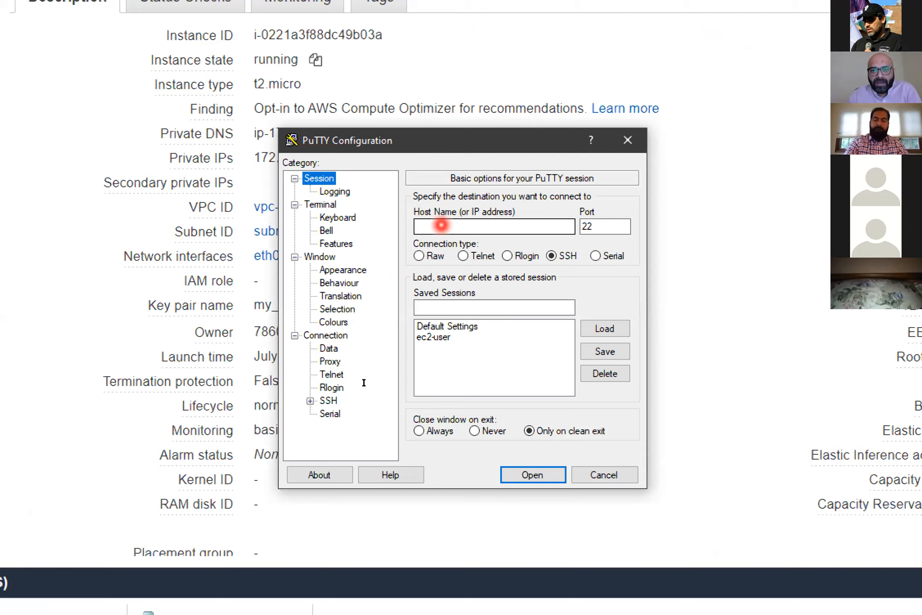
pyautogui.click(442, 225)
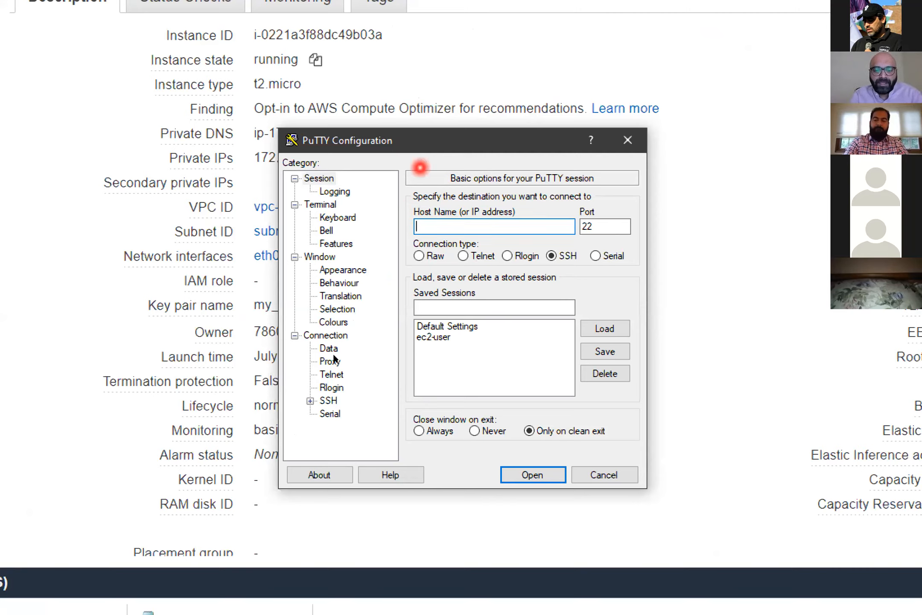
pyautogui.write('ec2-user')
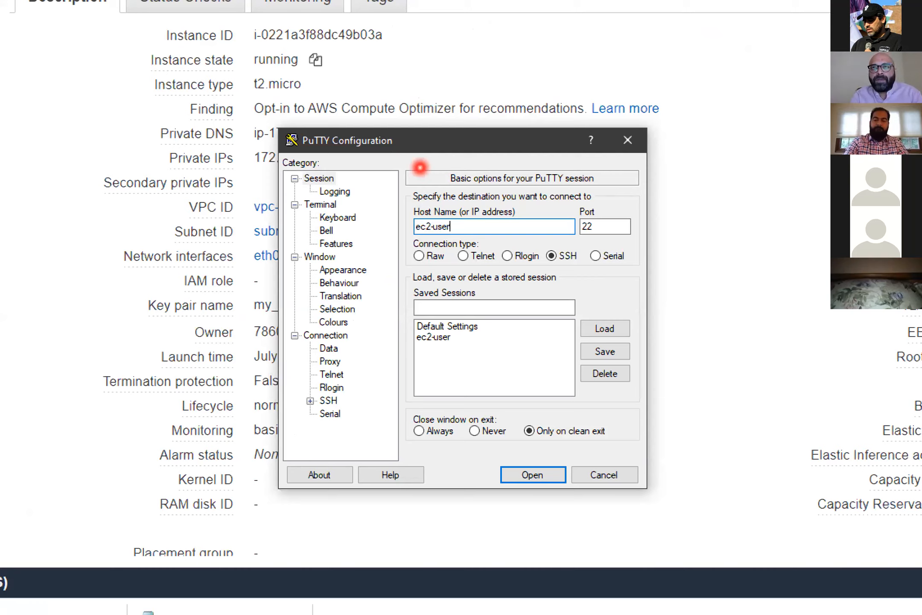
pyautogui.press('BackSpace')
pyautogui.press('BackSpace')
pyautogui.press('BackSpace')
pyautogui.press('BackSpace')
pyautogui.press('BackSpace')
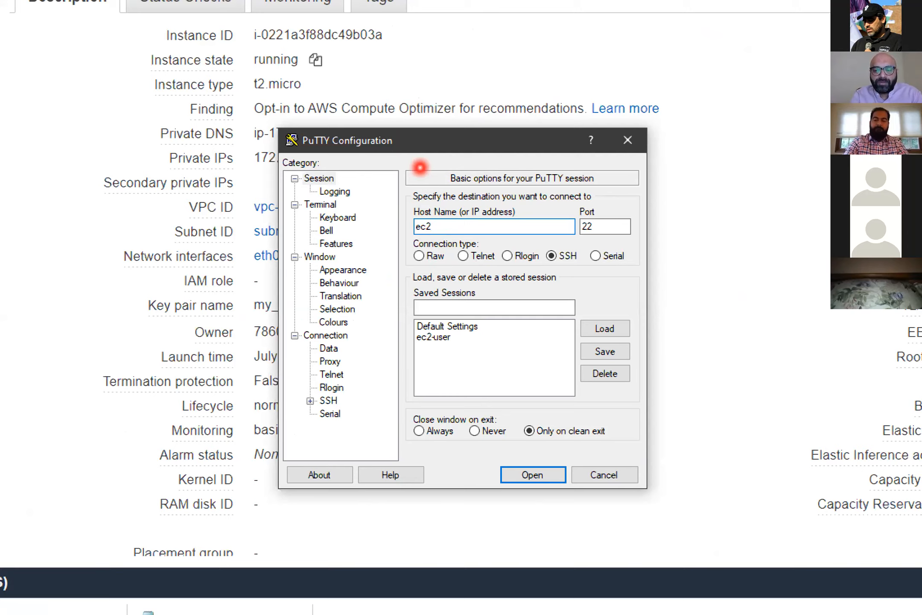
pyautogui.write('-user')
pyautogui.write('@')
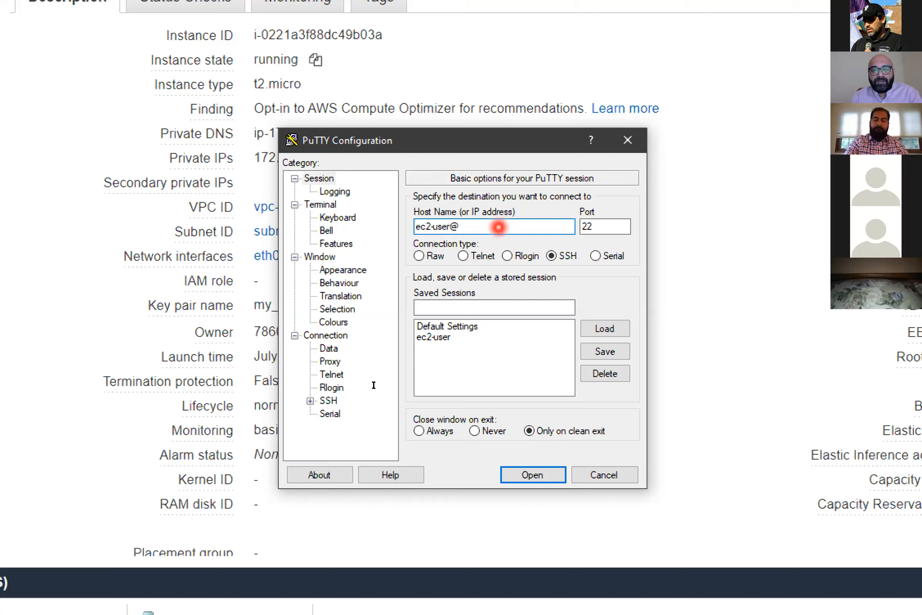
pyautogui.hotkey('ctrl', 'v')
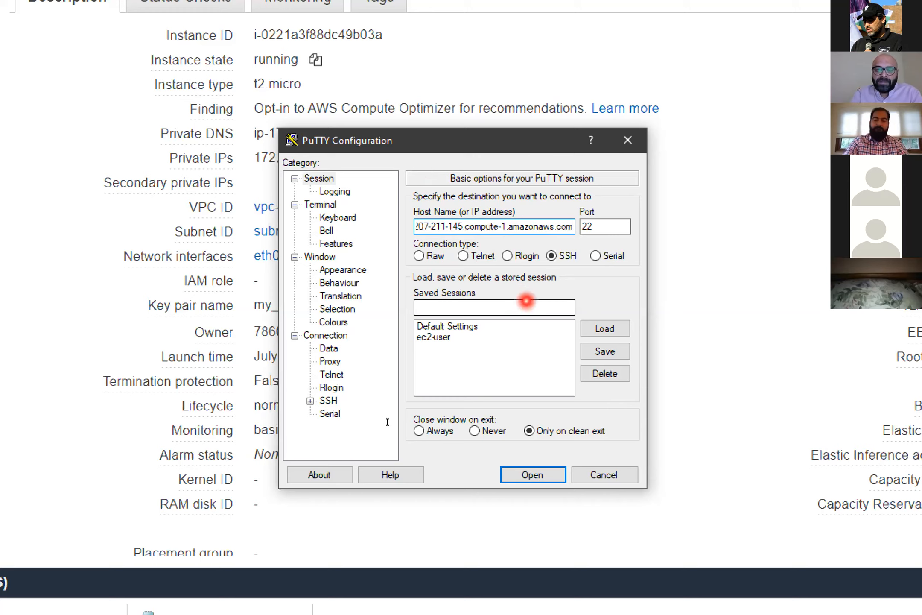
# - Examine the user name and public DNS portions of the PuTTY host name entry
pyautogui.press('Left')
pyautogui.press('Left')
pyautogui.press('Left')
pyautogui.press('Left')
pyautogui.press('Left')
pyautogui.press('Left')
pyautogui.press('Left')
pyautogui.press('Left')
pyautogui.press('Left')
pyautogui.press('Left')
pyautogui.press('Left')
pyautogui.press('Left')
pyautogui.press('Left')
pyautogui.press('Left')
pyautogui.press('Left')
pyautogui.press('Left')
pyautogui.press('Left')
pyautogui.press('Left')
pyautogui.press('Left')
pyautogui.press('Left')
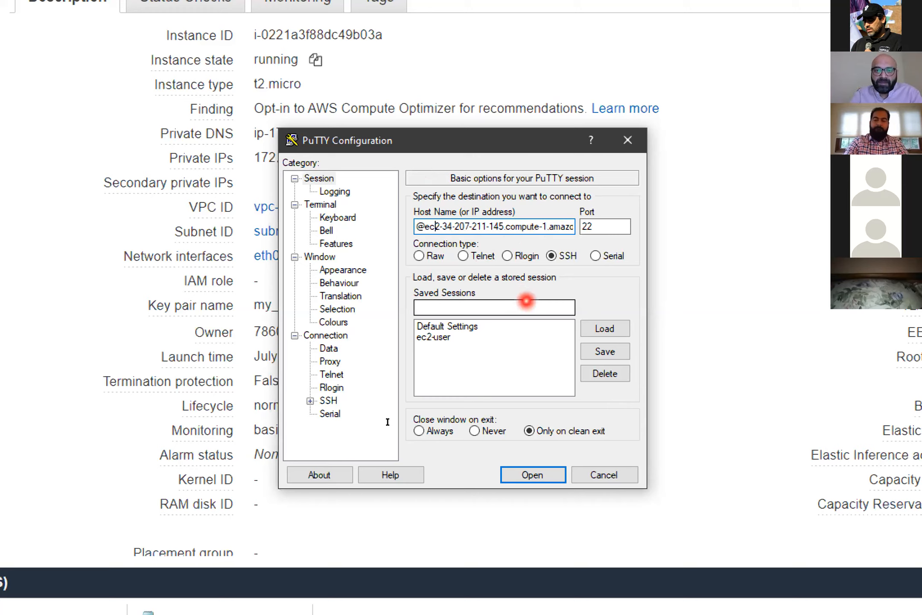
pyautogui.hotkey('shift', 'Right')
pyautogui.hotkey('shift', 'Right')
pyautogui.hotkey('shift', 'Right')
pyautogui.hotkey('shift', 'Right')
pyautogui.hotkey('shift', 'Right')
pyautogui.hotkey('shift', 'Right')
pyautogui.hotkey('shift', 'Right')
pyautogui.hotkey('shift', 'Right')
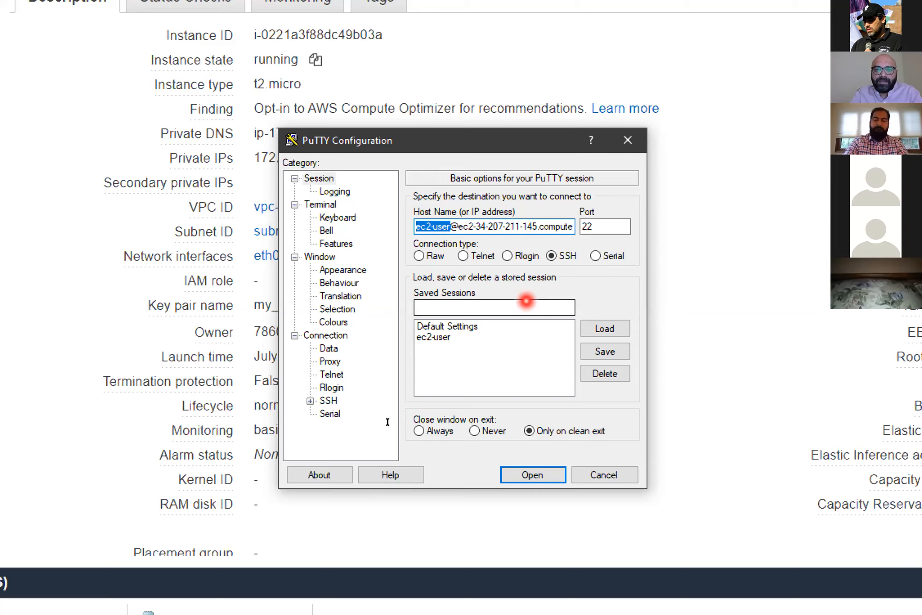
pyautogui.press('Right')
pyautogui.hotkey('shift', 'Right')
pyautogui.hotkey('shift', 'Right')
pyautogui.hotkey('shift', 'Right')
pyautogui.hotkey('shift', 'Right')
pyautogui.hotkey('shift', 'Right')
pyautogui.hotkey('shift', 'Right')
pyautogui.hotkey('shift', 'Right')
pyautogui.hotkey('shift', 'Right')
pyautogui.hotkey('shift', 'Right')
pyautogui.hotkey('shift', 'Right')
pyautogui.hotkey('shift', 'Right')
pyautogui.hotkey('shift', 'Right')
pyautogui.hotkey('shift', 'Right')
pyautogui.hotkey('shift', 'Right')
pyautogui.hotkey('shift', 'Right')
pyautogui.hotkey('shift', 'Right')
pyautogui.hotkey('shift', 'Right')
pyautogui.hotkey('shift', 'Right')
pyautogui.hotkey('shift', 'Right')
pyautogui.hotkey('shift', 'Right')
pyautogui.hotkey('shift', 'Right')
pyautogui.hotkey('shift', 'Right')
pyautogui.hotkey('shift', 'Right')
pyautogui.hotkey('shift', 'Right')
pyautogui.hotkey('shift', 'Right')
pyautogui.hotkey('shift', 'Right')
pyautogui.press('Home')
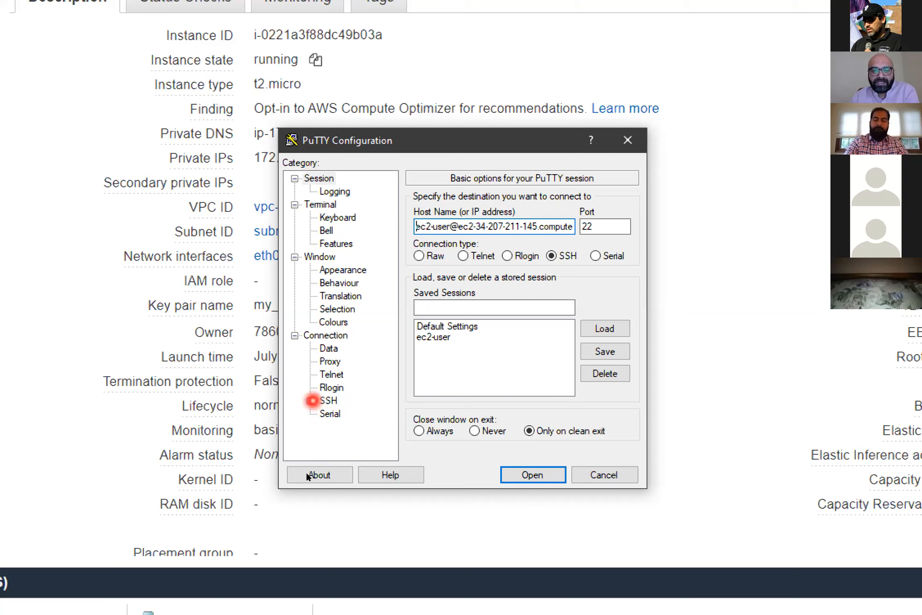
# - Load my_ppk_linux_key.ppk from the Downloads folder as the private key file for SSH authentication
pyautogui.click(310, 401)
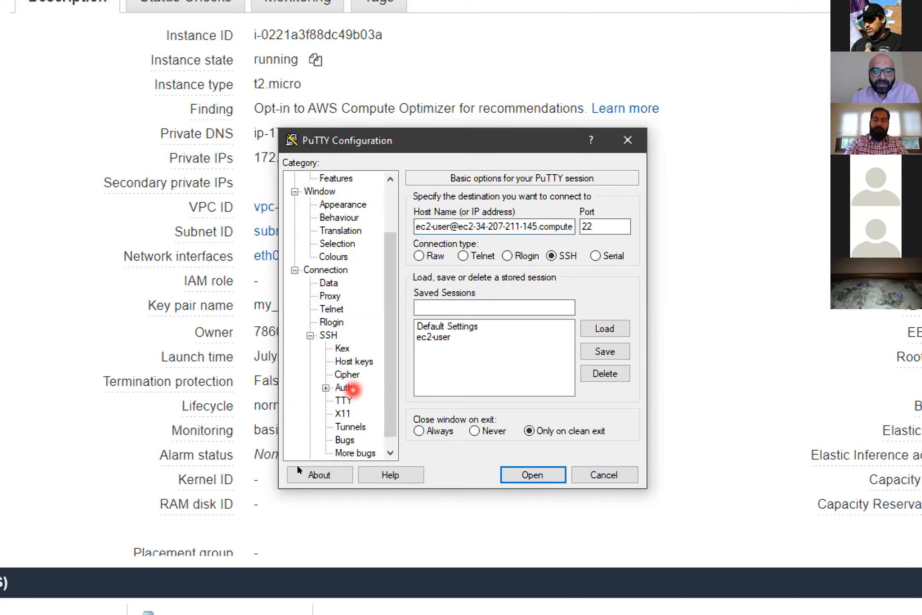
pyautogui.click(344, 387)
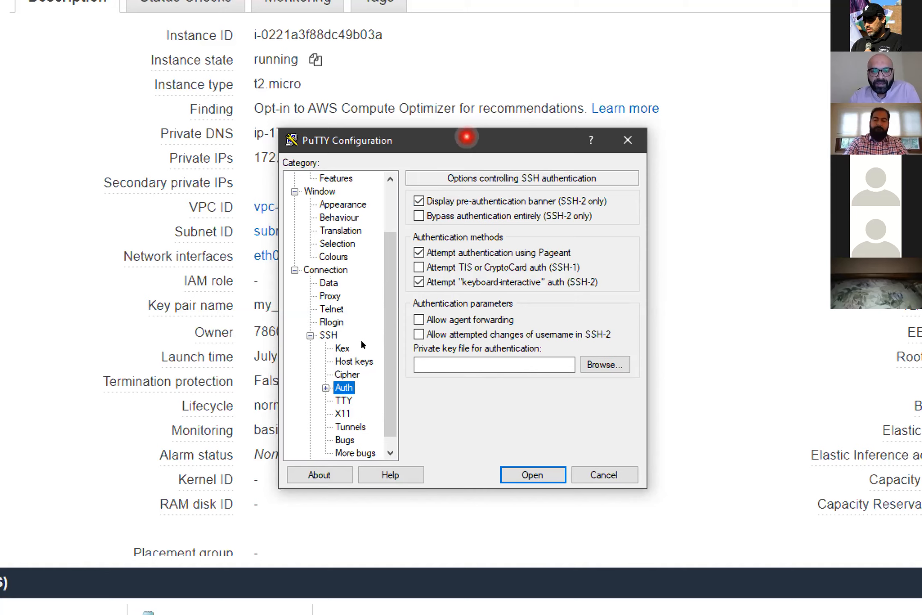
pyautogui.moveTo(466, 136); pyautogui.dragTo(643, 138)
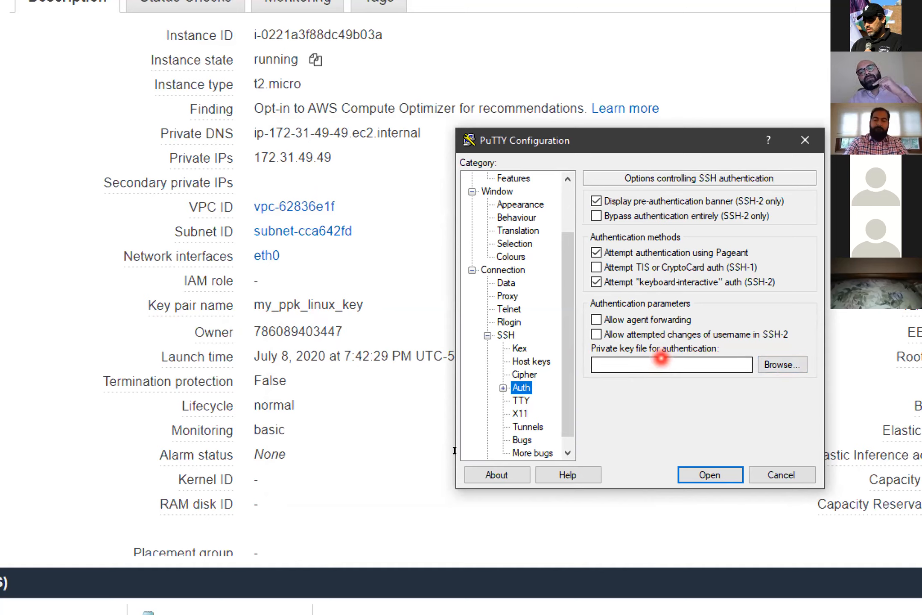
pyautogui.click(782, 364)
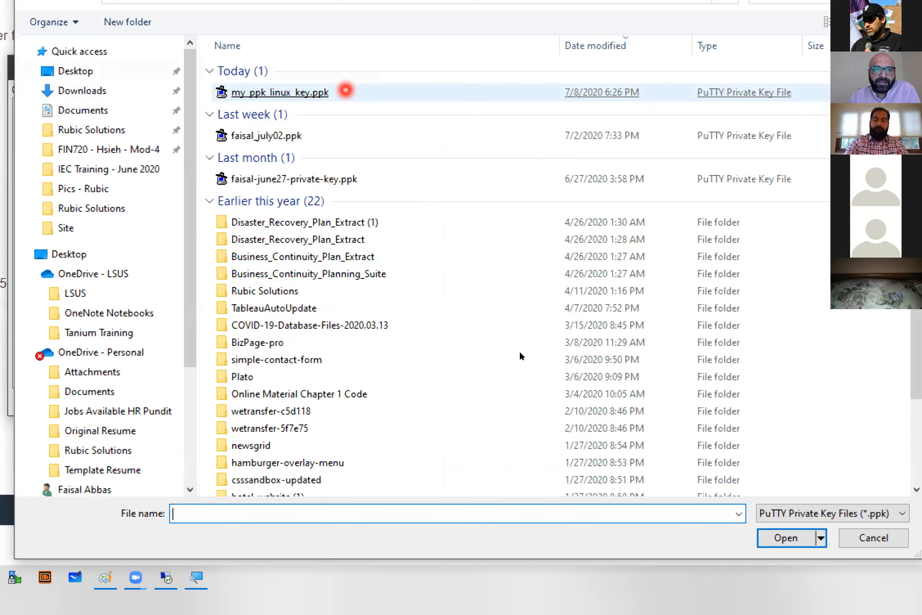
pyautogui.doubleClick(346, 90)
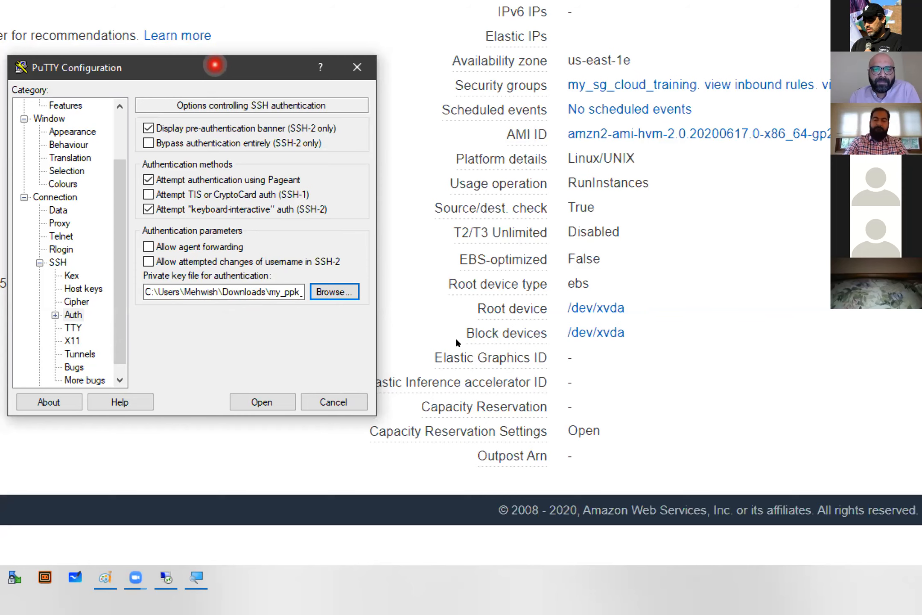
# - Return to the basic session options and review the host name, port and SSH connection type
pyautogui.moveTo(215, 64); pyautogui.dragTo(378, 73)
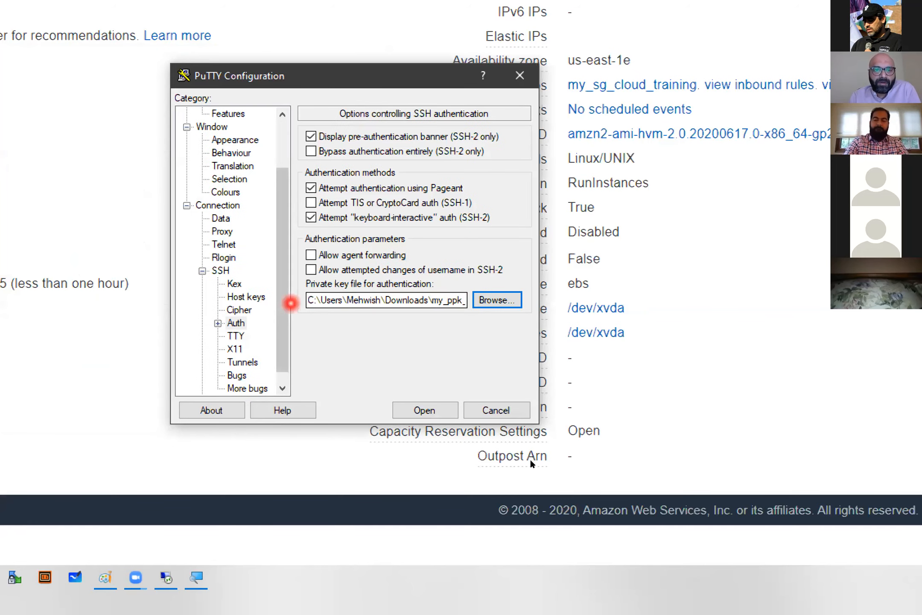
pyautogui.click(282, 148)
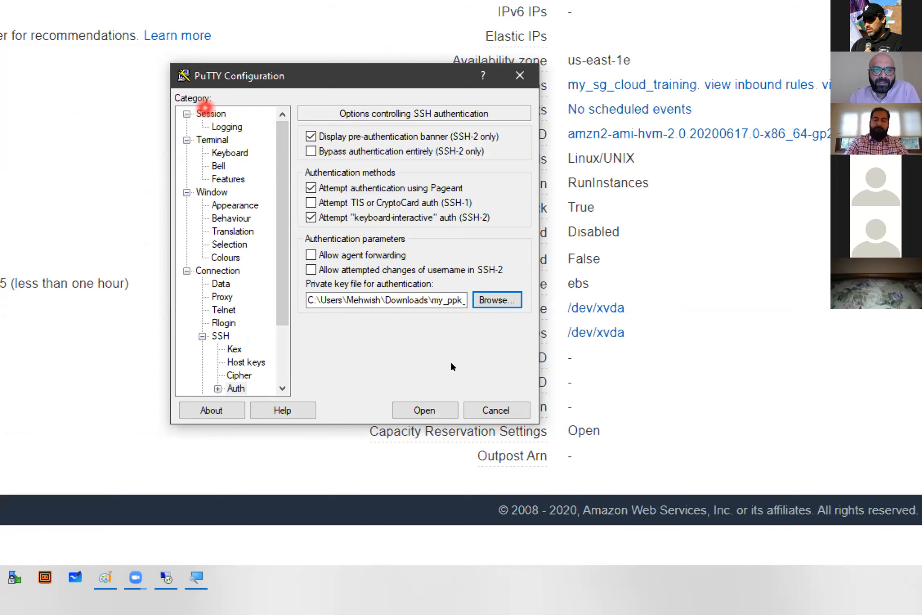
pyautogui.click(209, 113)
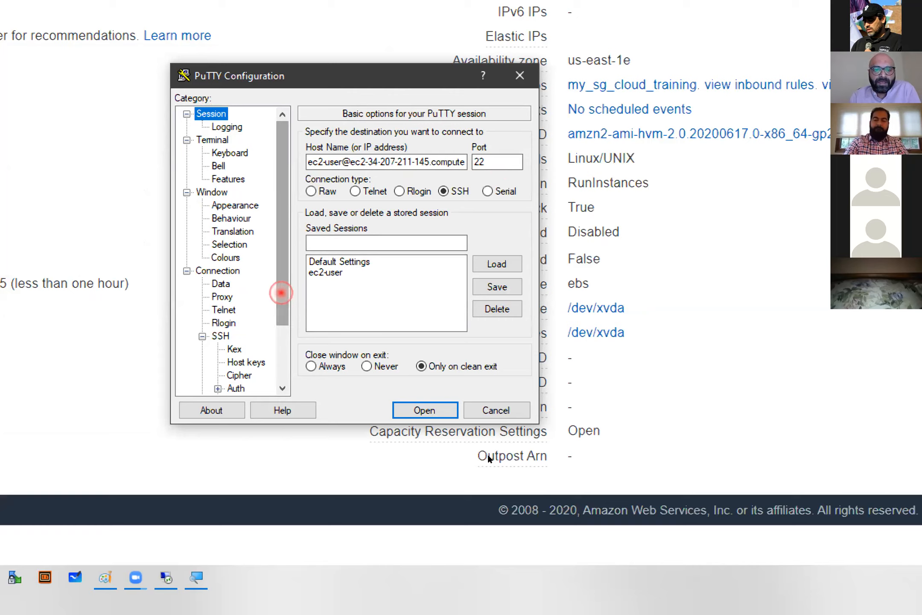
pyautogui.scroll(-2, 278, 293)
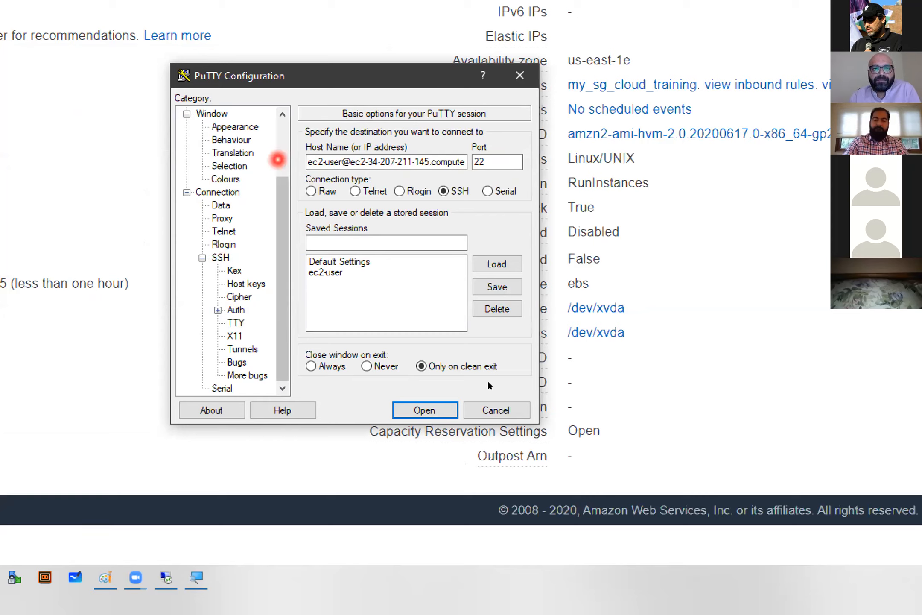
pyautogui.scroll(2, 281, 154)
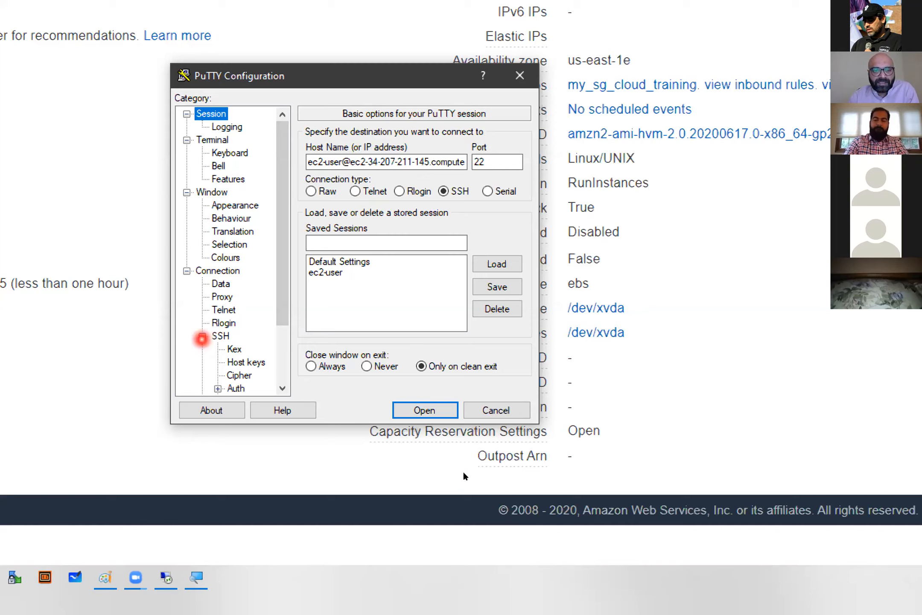
# - Reselect my_ppk_linux_key.ppk as the private key file for SSH authentication, and return to the basic session options
pyautogui.moveTo(284, 304); pyautogui.dragTo(282, 357)
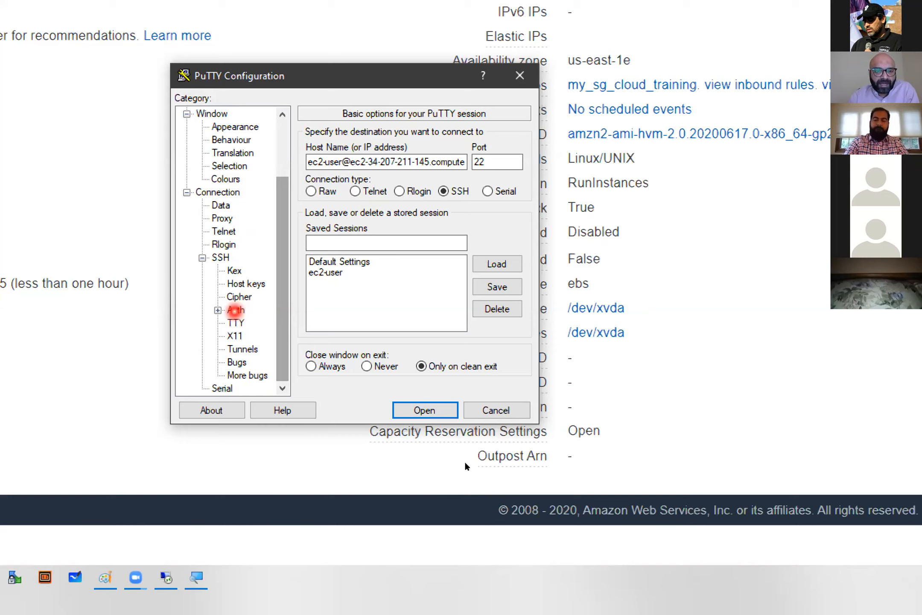
pyautogui.click(236, 310)
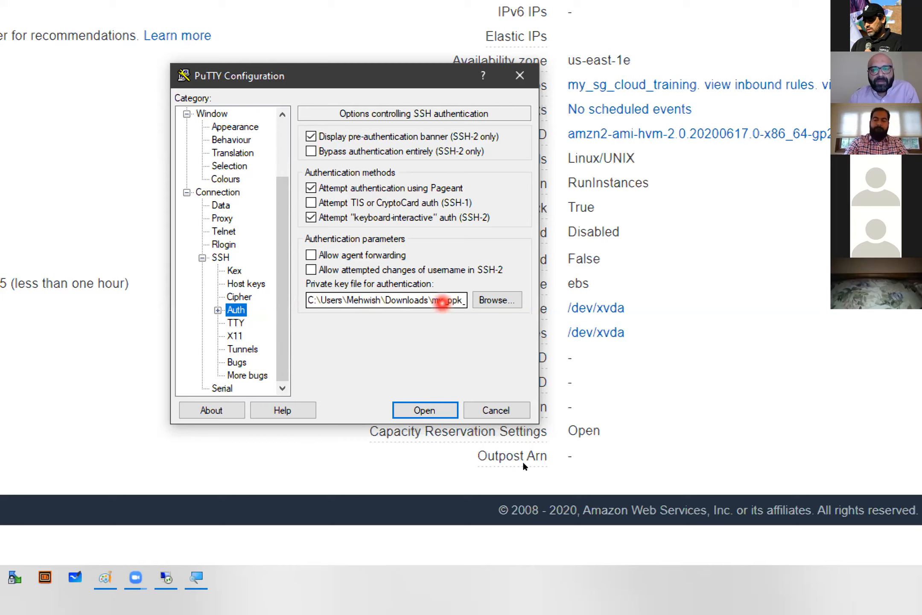
pyautogui.click(501, 301)
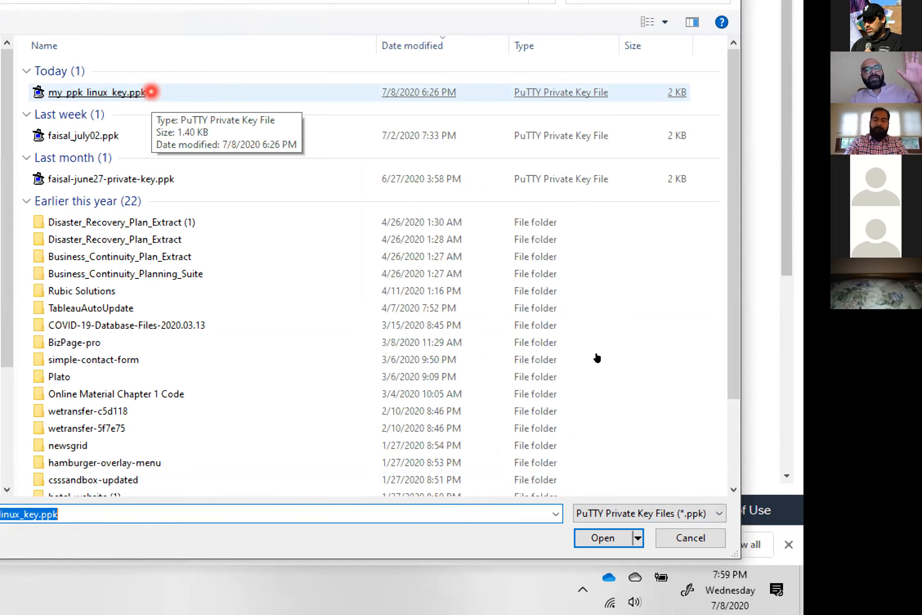
pyautogui.doubleClick(151, 92)
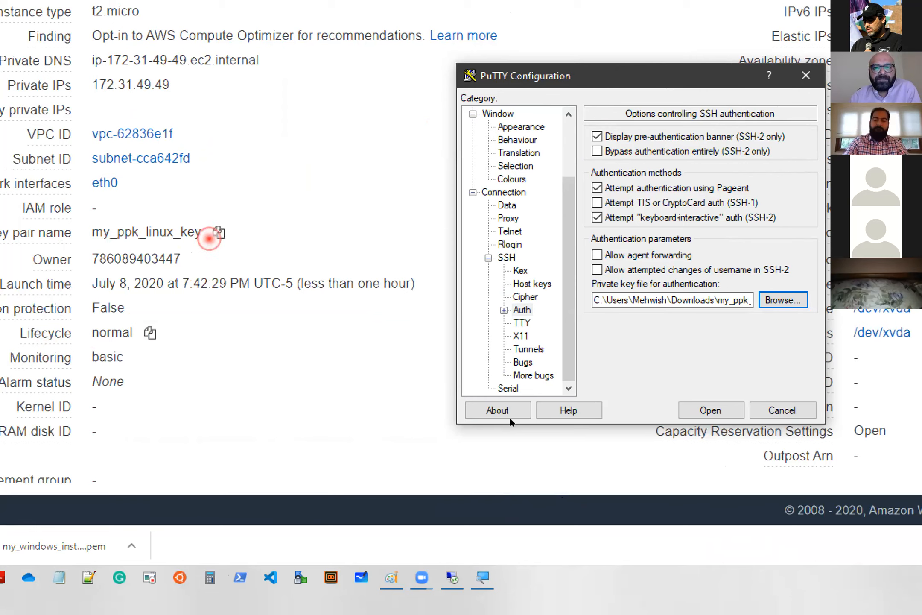
pyautogui.click(569, 139)
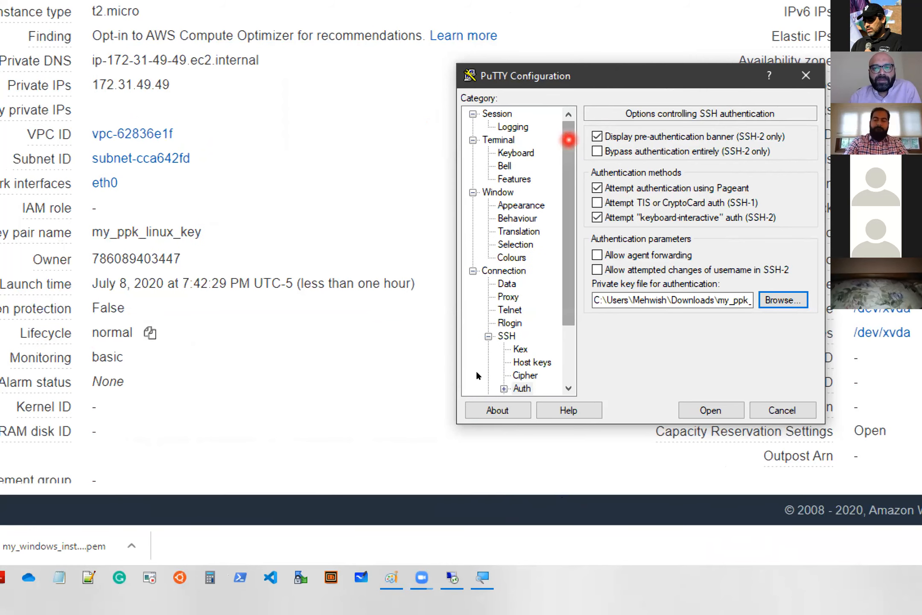
pyautogui.click(500, 113)
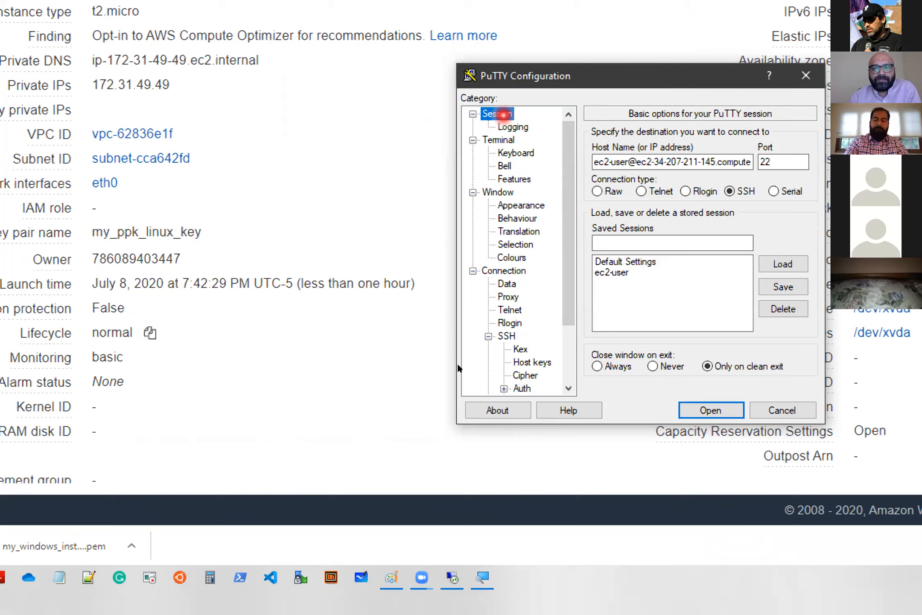
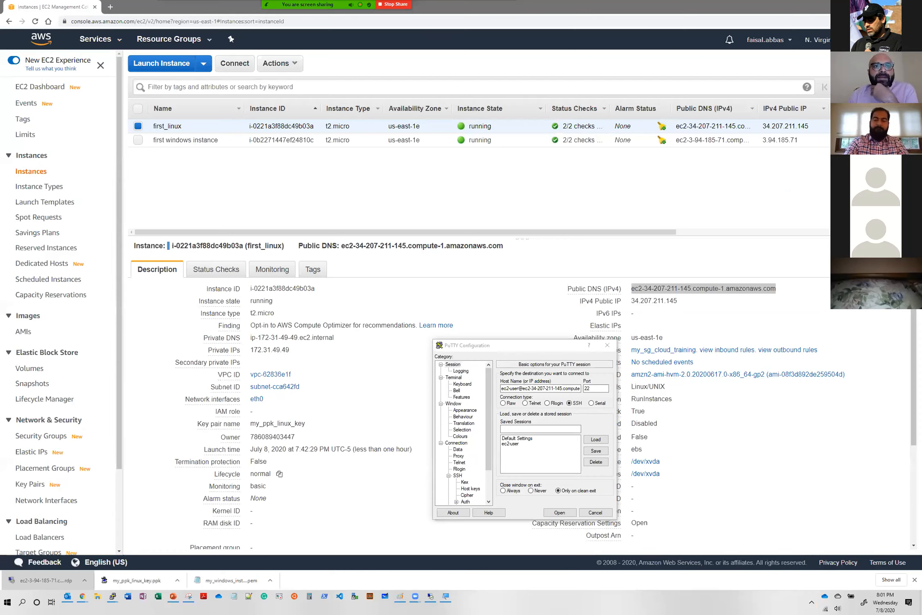
# - Open the PuTTY SSH session to the Linux instance and accept the server's host key into the cache
pyautogui.moveTo(537, 346); pyautogui.dragTo(498, 295)
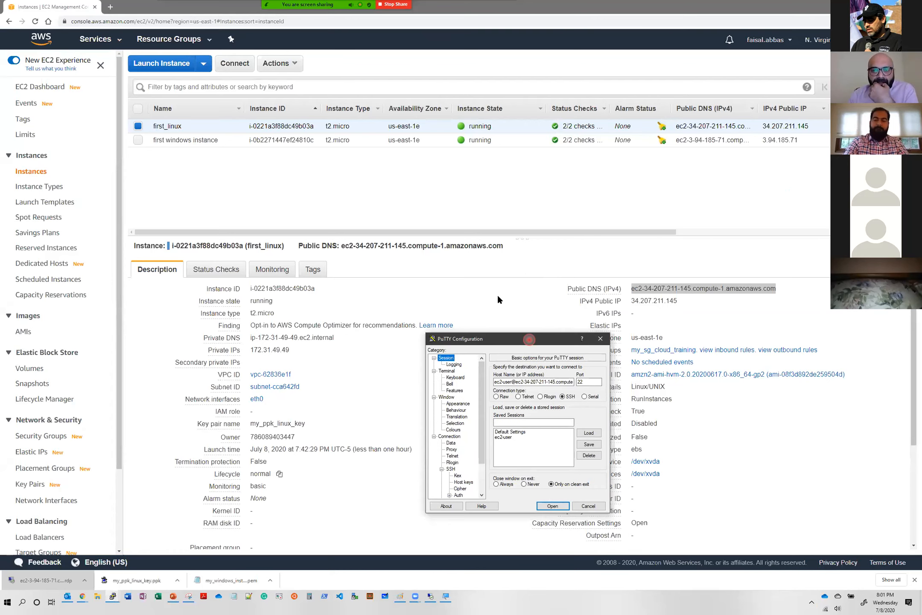
pyautogui.moveTo(456, 230); pyautogui.dragTo(470, 186)
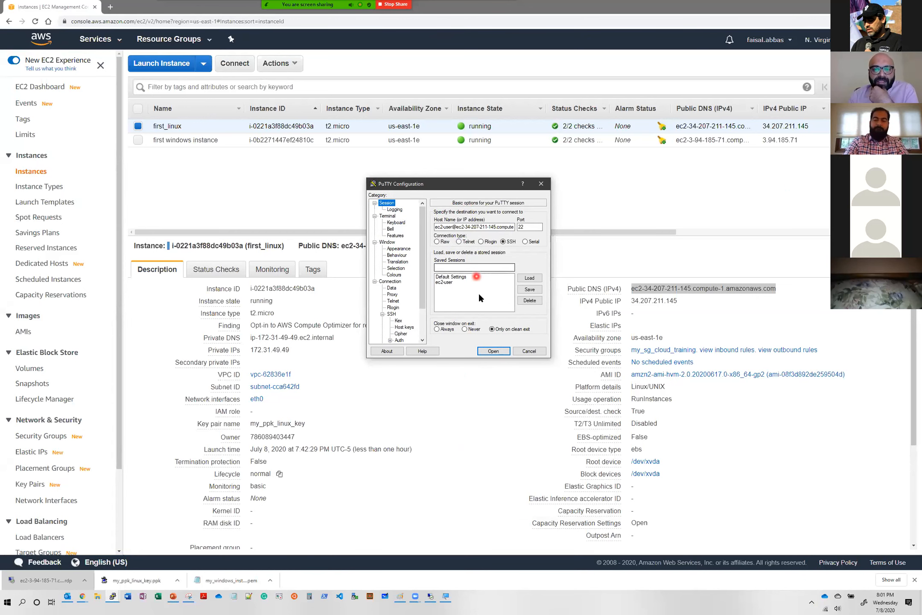
pyautogui.click(493, 351)
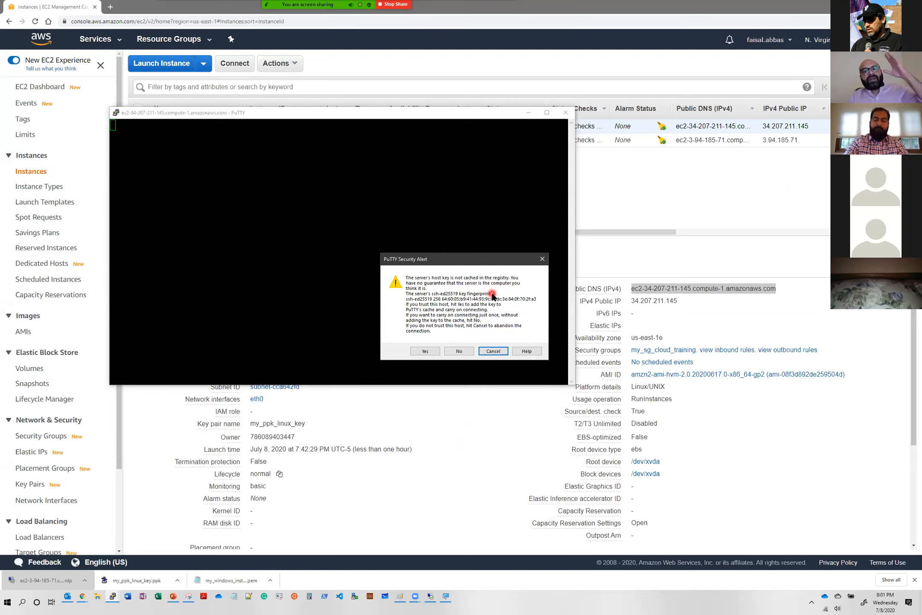
pyautogui.click(432, 352)
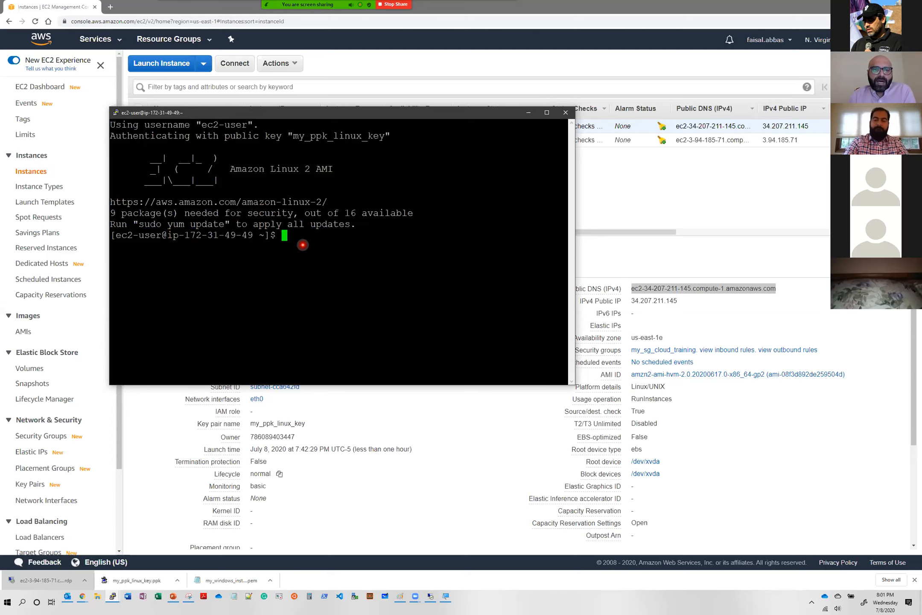
# - Place the Linux terminal beside the Windows Remote Desktop session and view both instance connections together
pyautogui.doubleClick(336, 121)
pyautogui.click(336, 116)
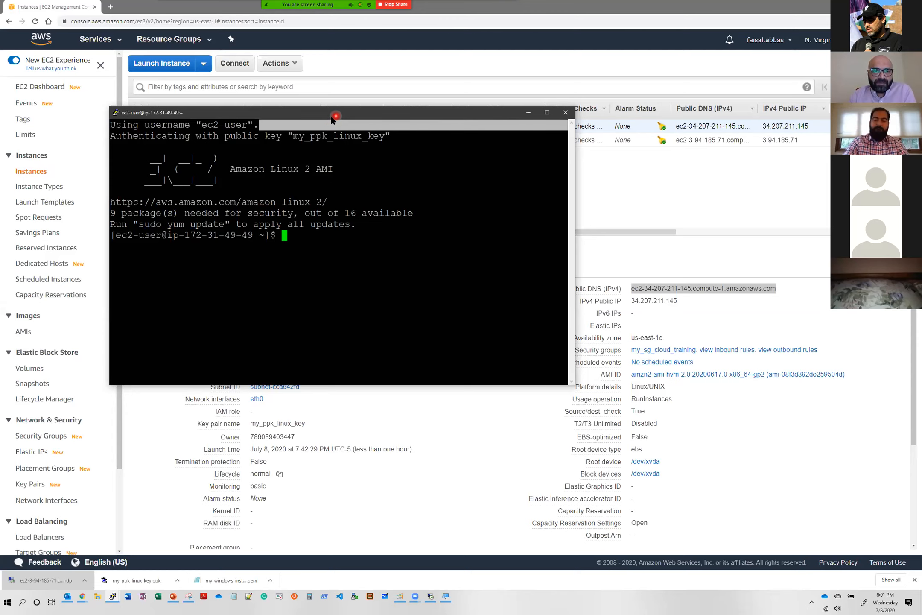
pyautogui.moveTo(333, 119); pyautogui.dragTo(259, 180)
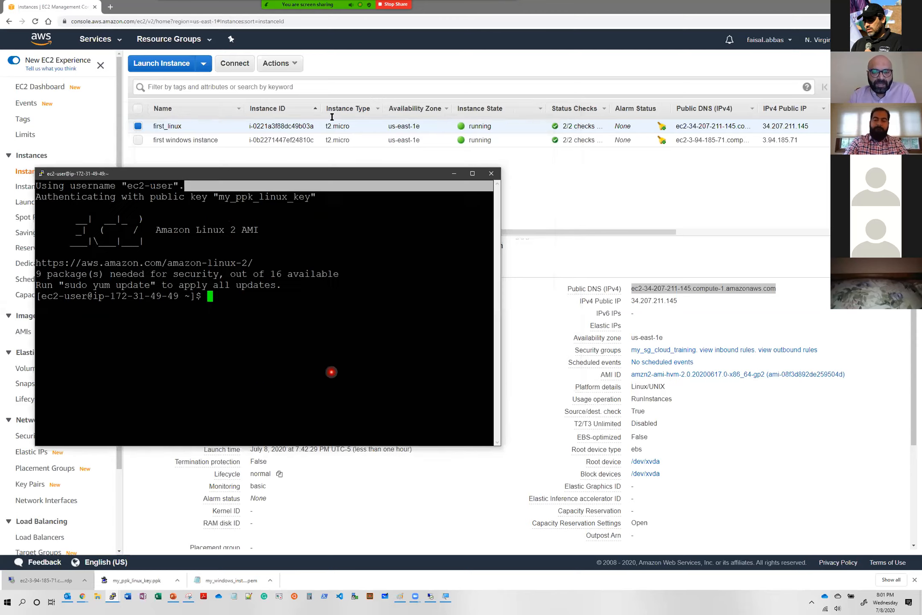
pyautogui.click(431, 597)
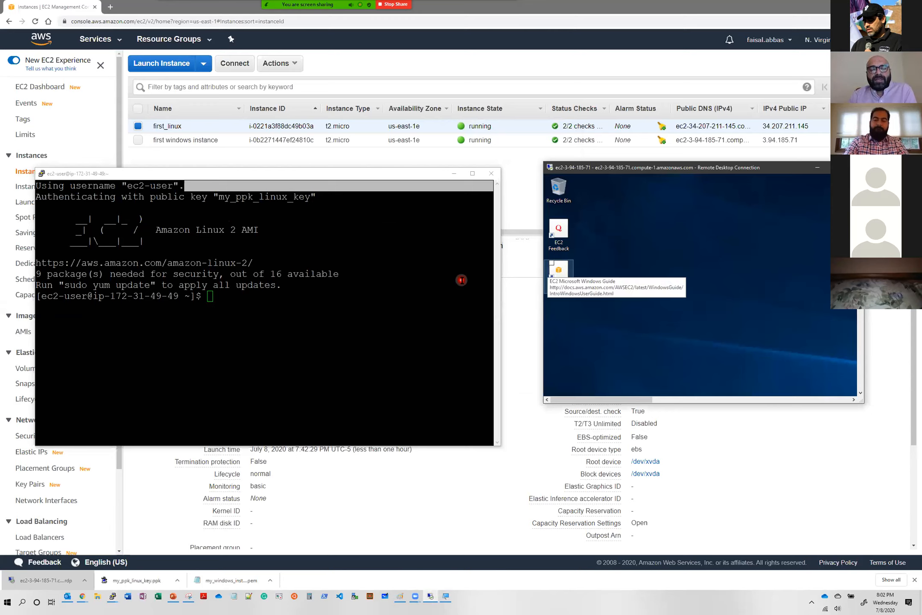
pyautogui.click(348, 280)
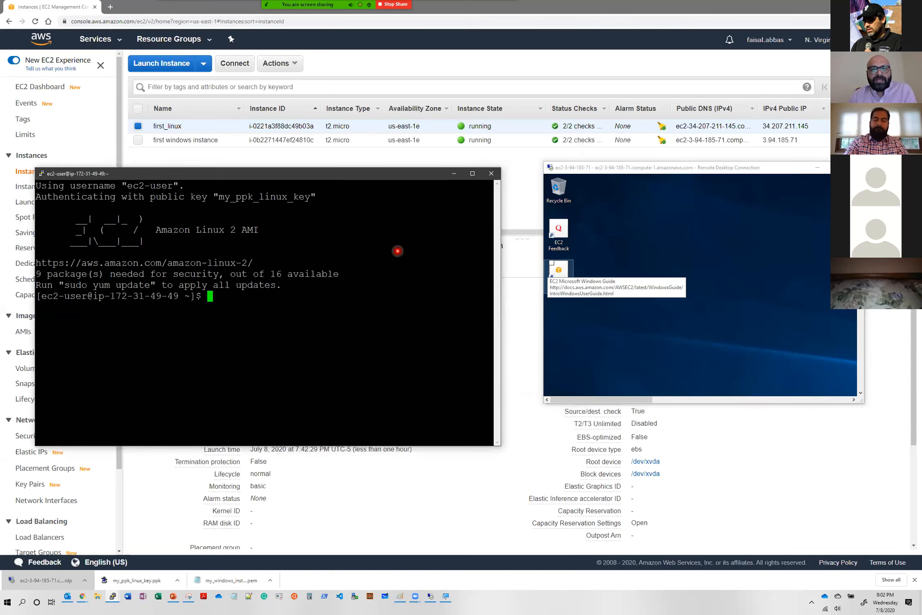
pyautogui.click(622, 231)
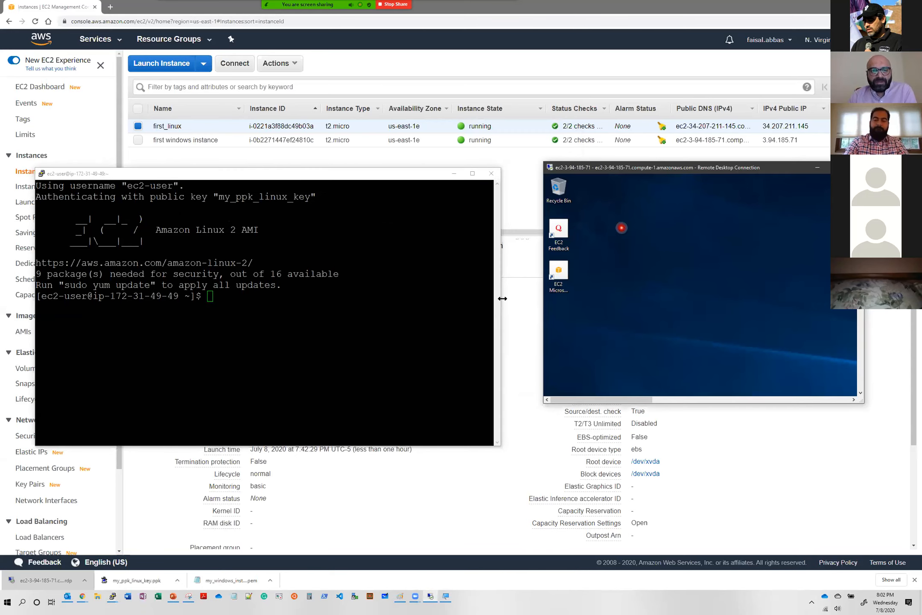
pyautogui.click(403, 348)
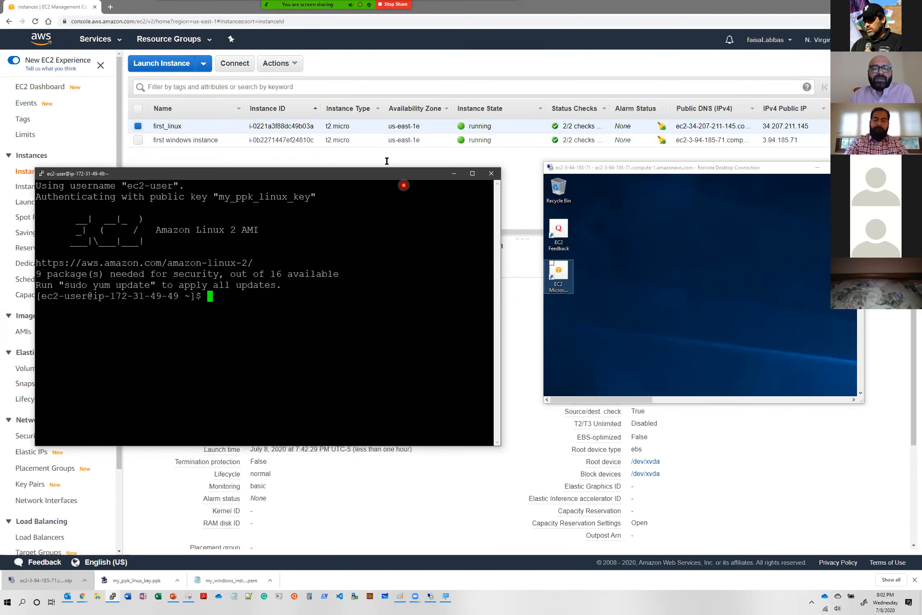
# - Return to the AWS console, open the running instances from the EC2 dashboard, and select both listed instances
pyautogui.click(385, 69)
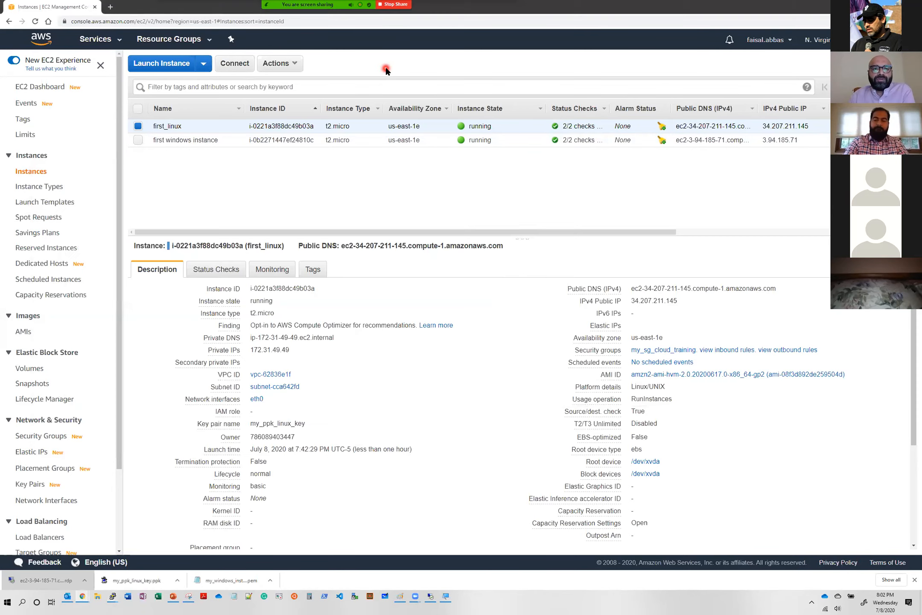
pyautogui.click(109, 44)
pyautogui.click(164, 122)
pyautogui.click(164, 122)
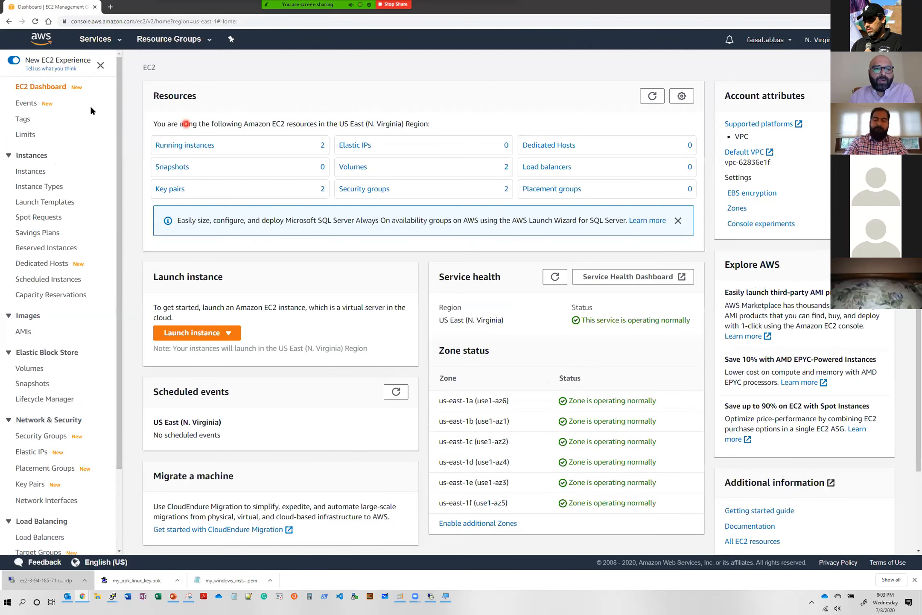
pyautogui.click(201, 145)
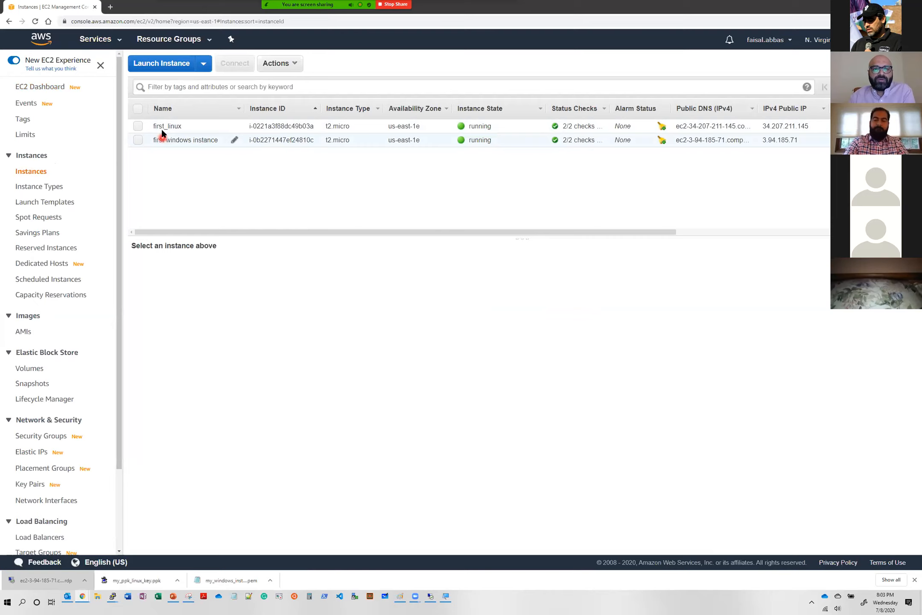
pyautogui.click(138, 109)
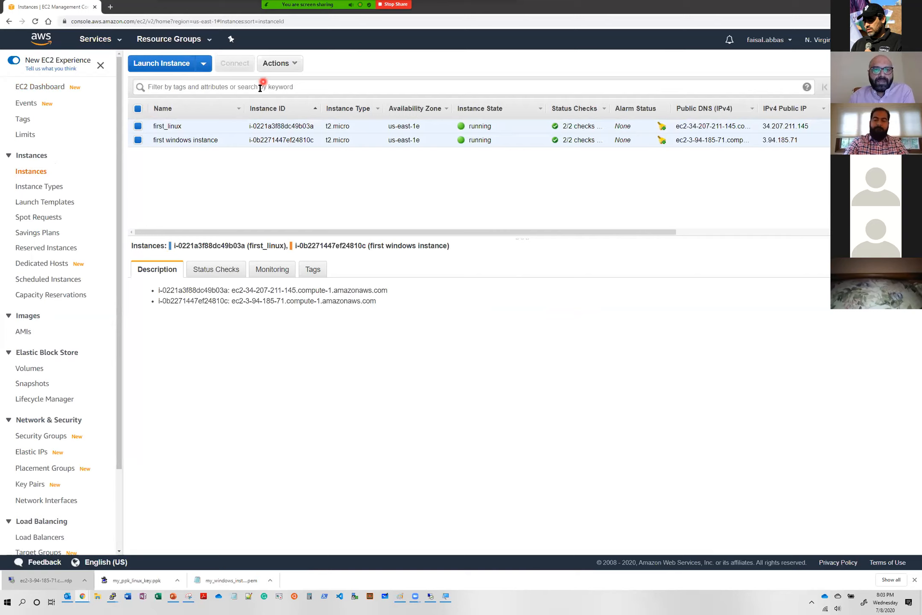
pyautogui.click(295, 68)
pyautogui.moveTo(316, 136)
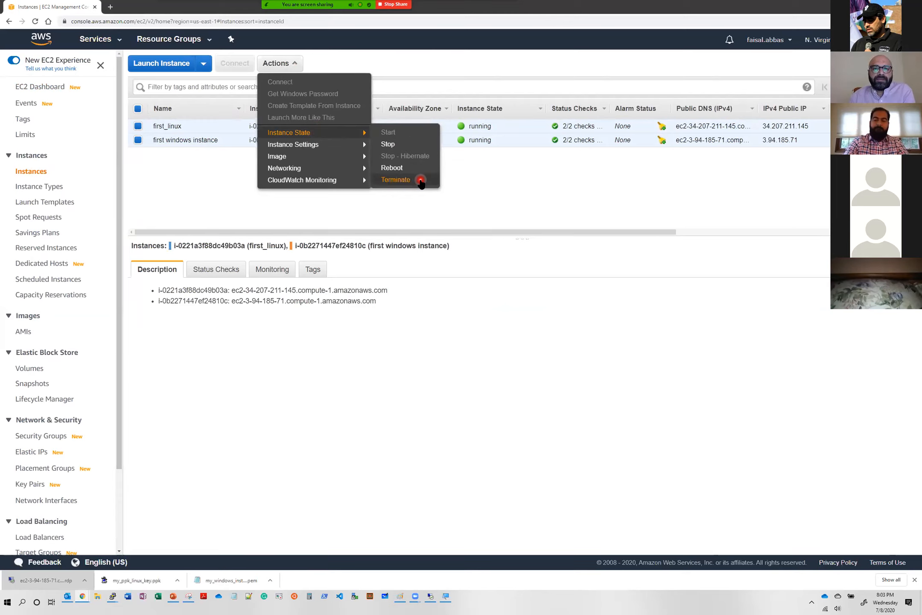
pyautogui.click(471, 191)
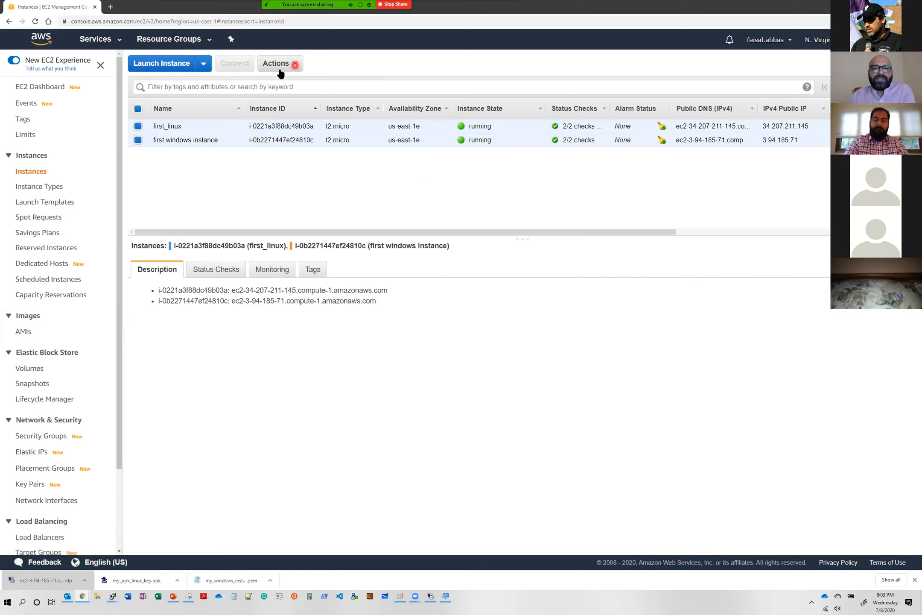
# - Terminate the selected first_linux and first windows instance, confirm the termination, and clear the selection
pyautogui.click(295, 69)
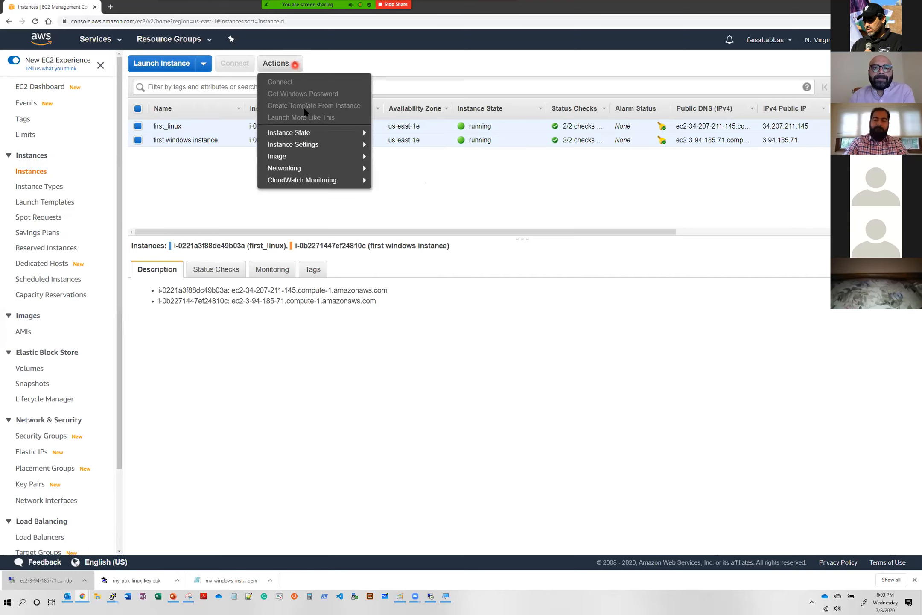
pyautogui.click(332, 133)
pyautogui.click(413, 168)
pyautogui.click(418, 180)
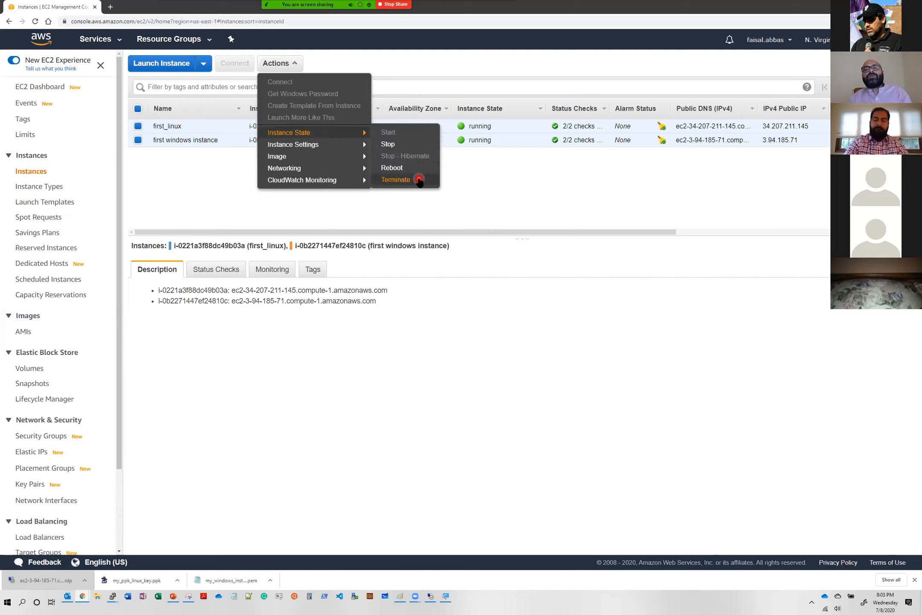
pyautogui.click(418, 180)
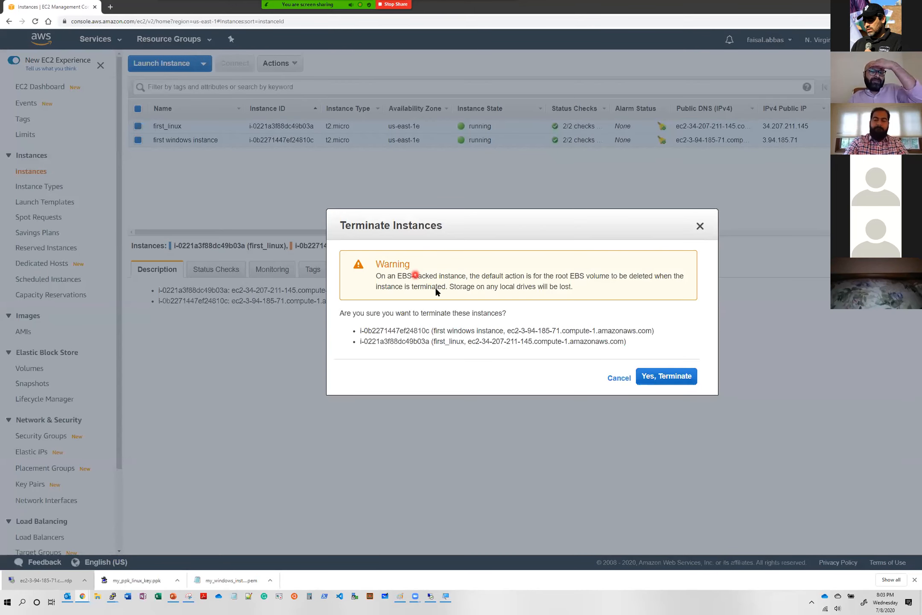
pyautogui.click(658, 383)
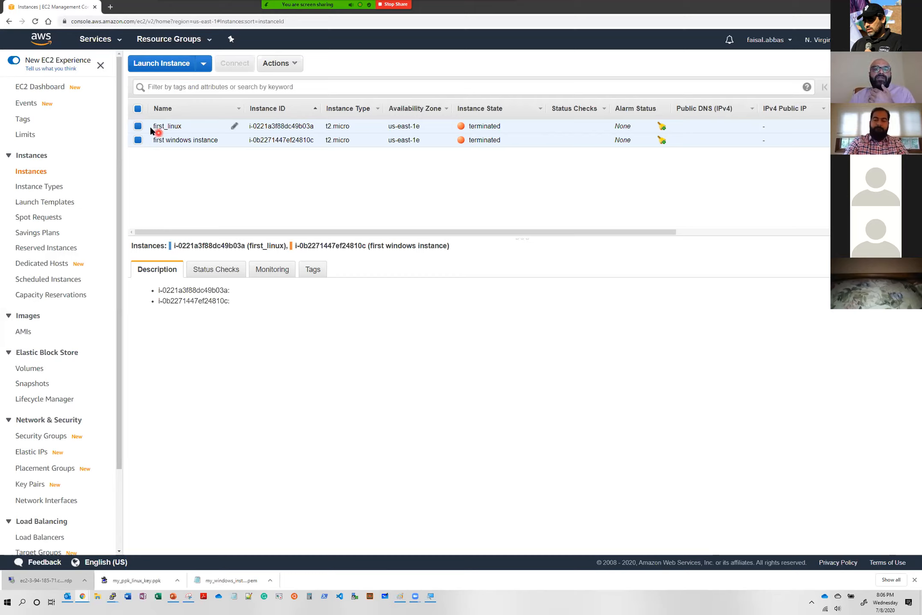
pyautogui.click(138, 109)
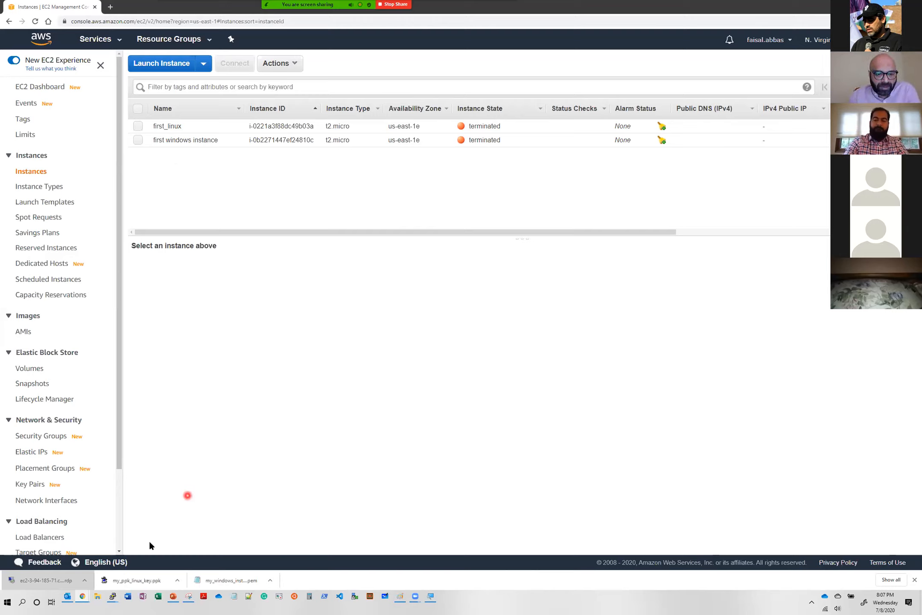
# - Switch to the PowerPoint lecture presentation with the AWS – Launch Instance slide
pyautogui.click(173, 597)
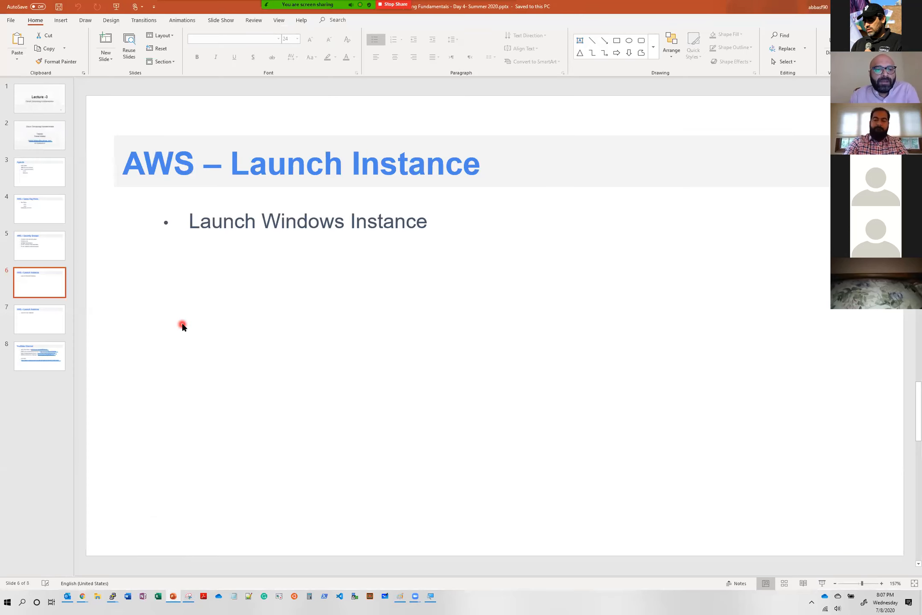